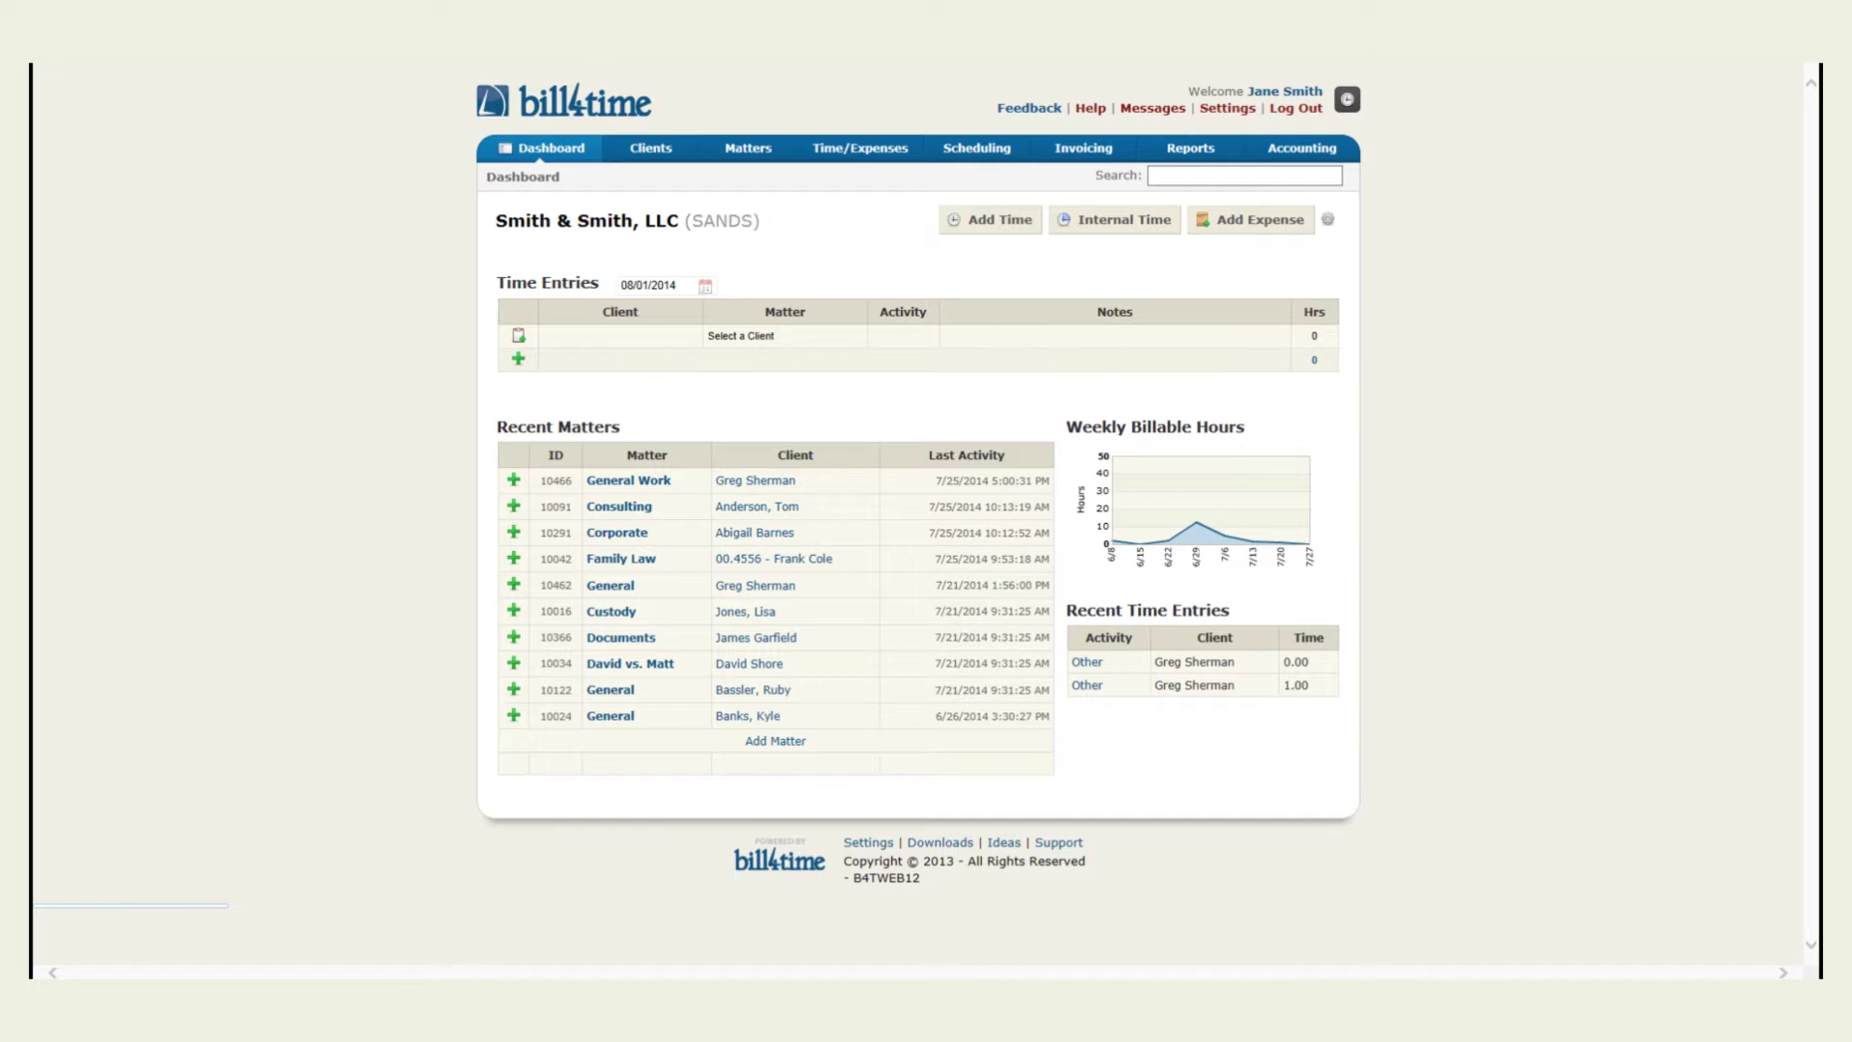
# Go to the Bill4Time Downloads page from the dashboard footer
pyautogui.click(953, 845)
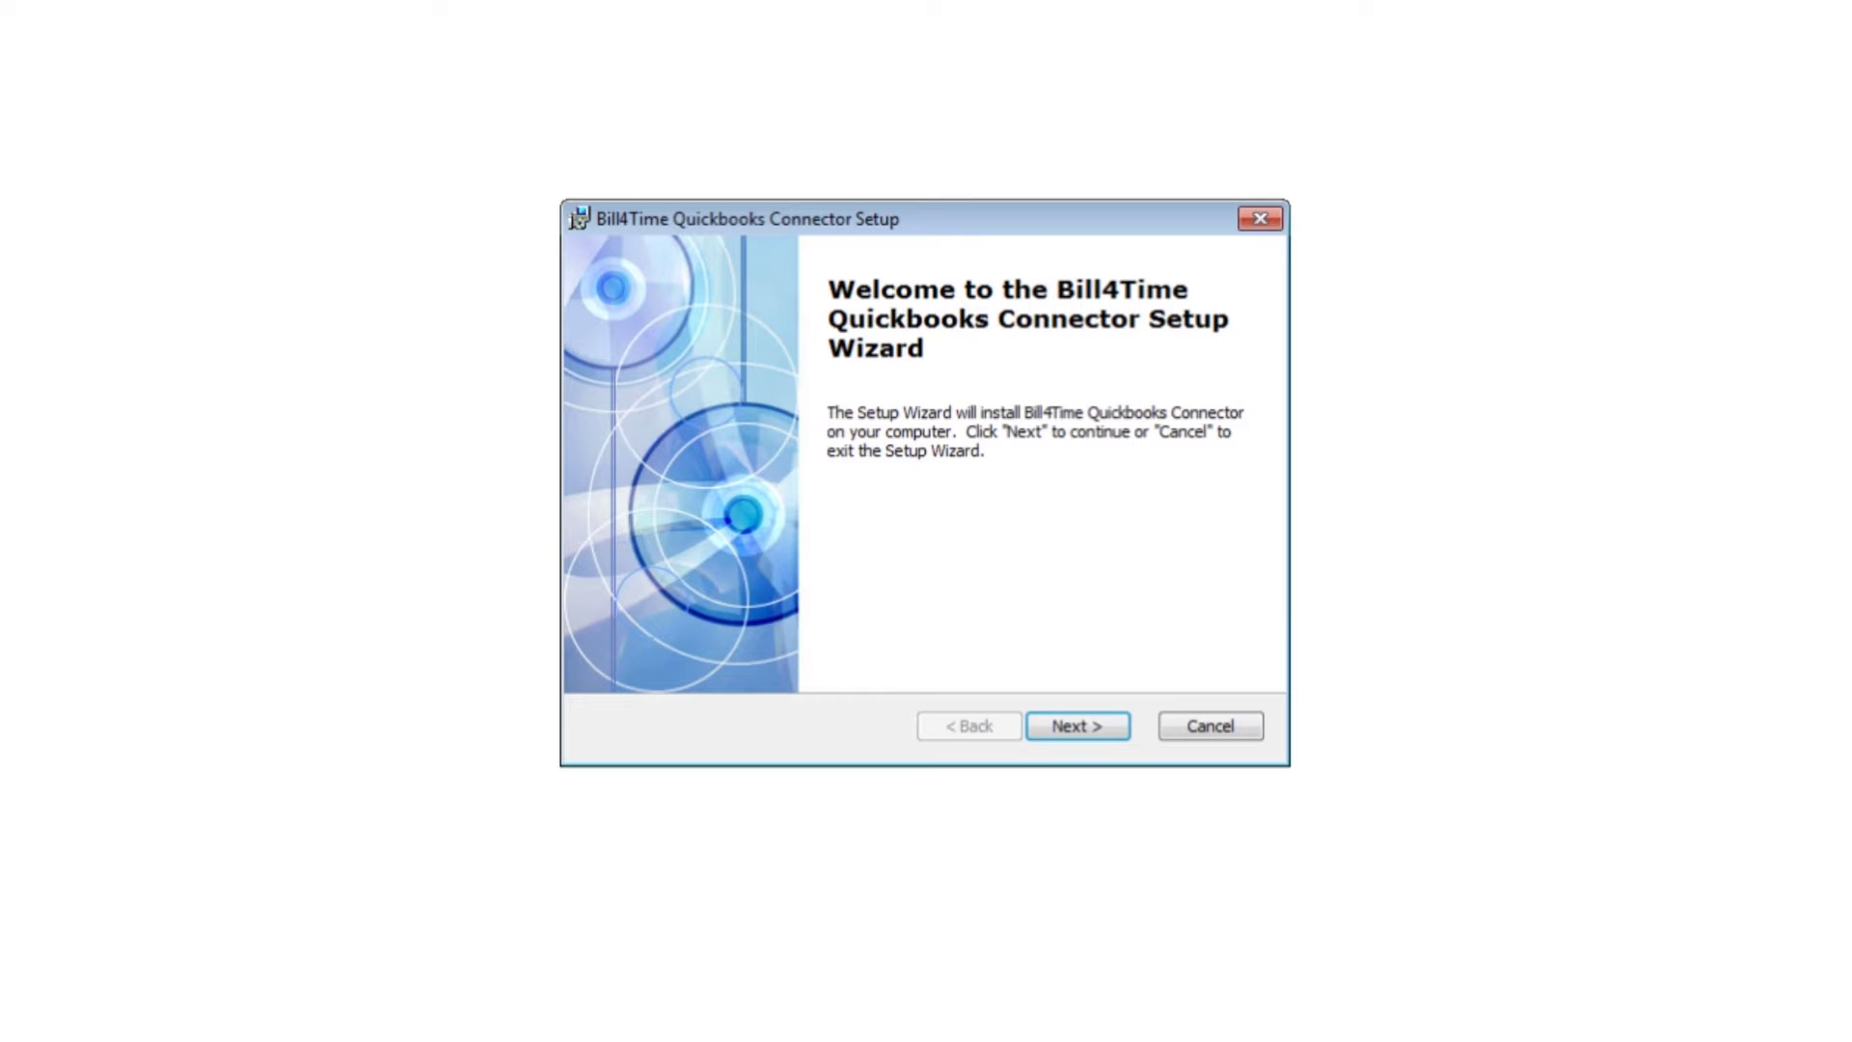
# Install the connector into C:\Bill4Time Quickbooks Connector\ with default options and launch it on finish
pyautogui.click(1110, 732)
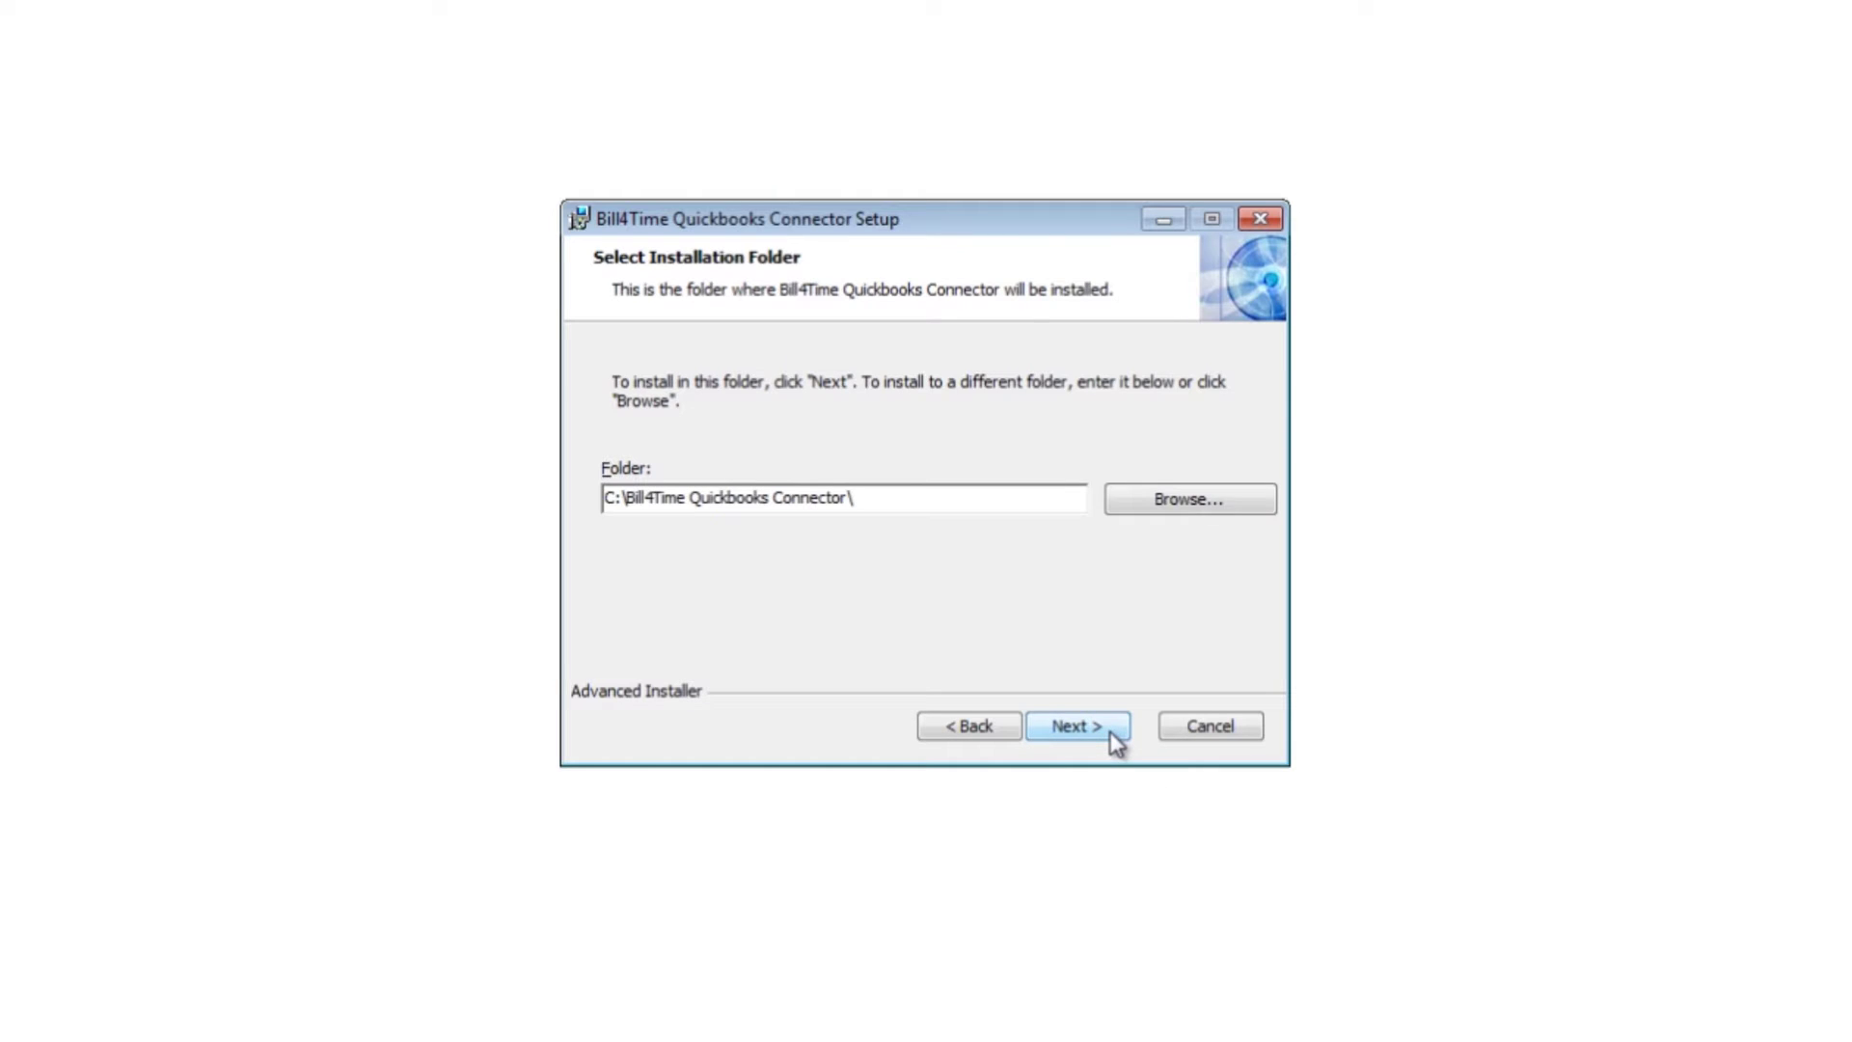
pyautogui.click(1111, 732)
pyautogui.click(1112, 735)
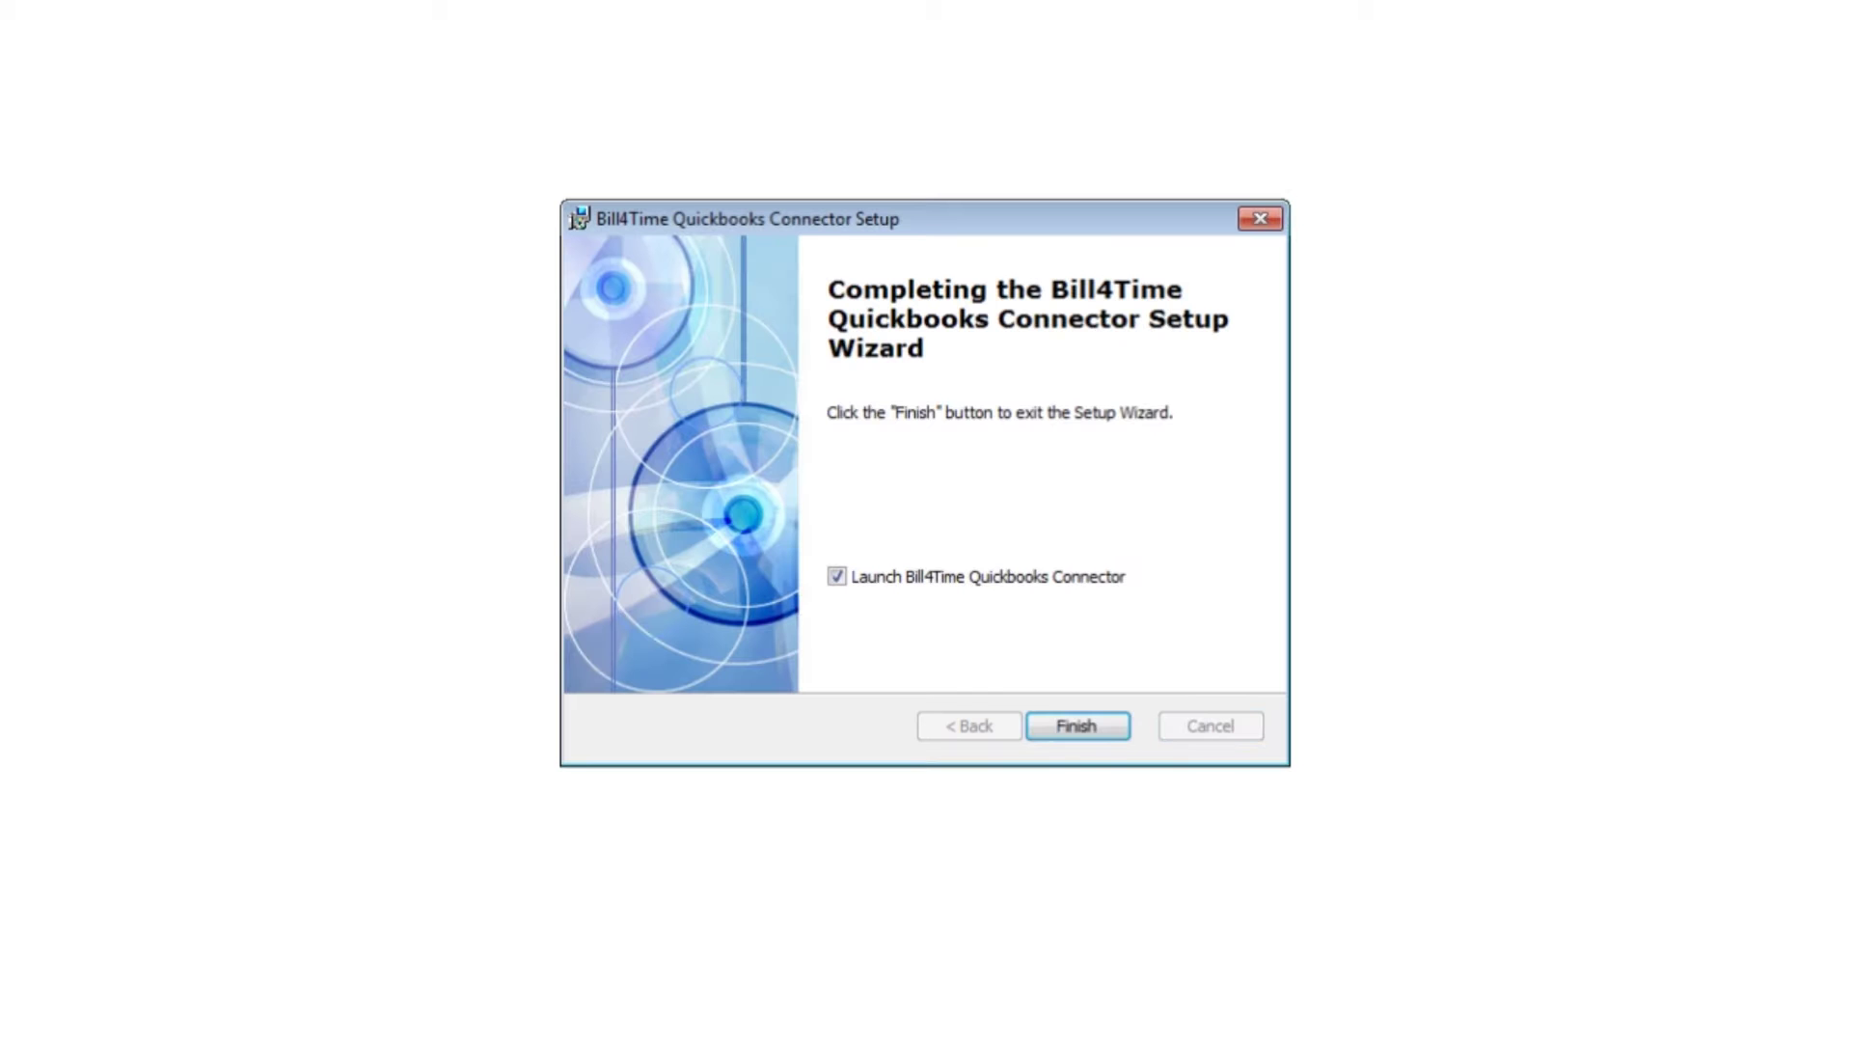
pyautogui.click(1090, 726)
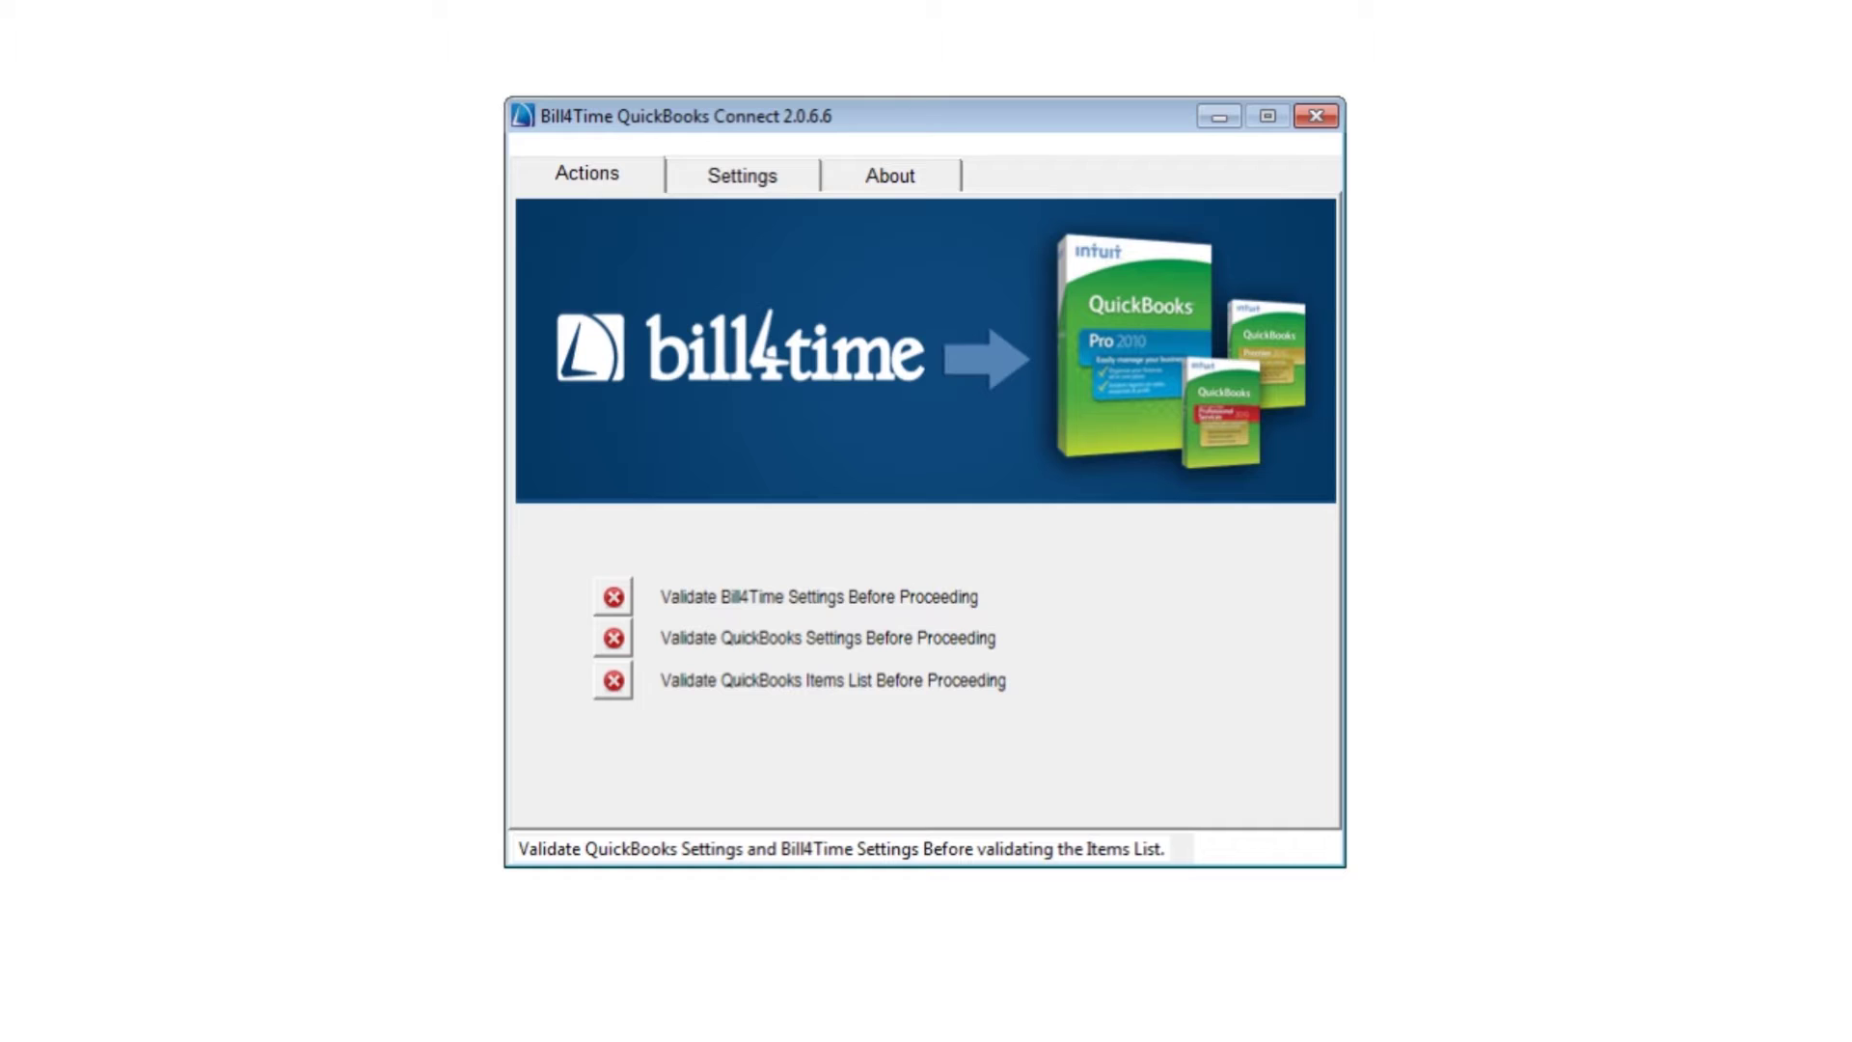
# In Settings, enter the firm ID and username and enable automatically adding missing clients
pyautogui.click(783, 185)
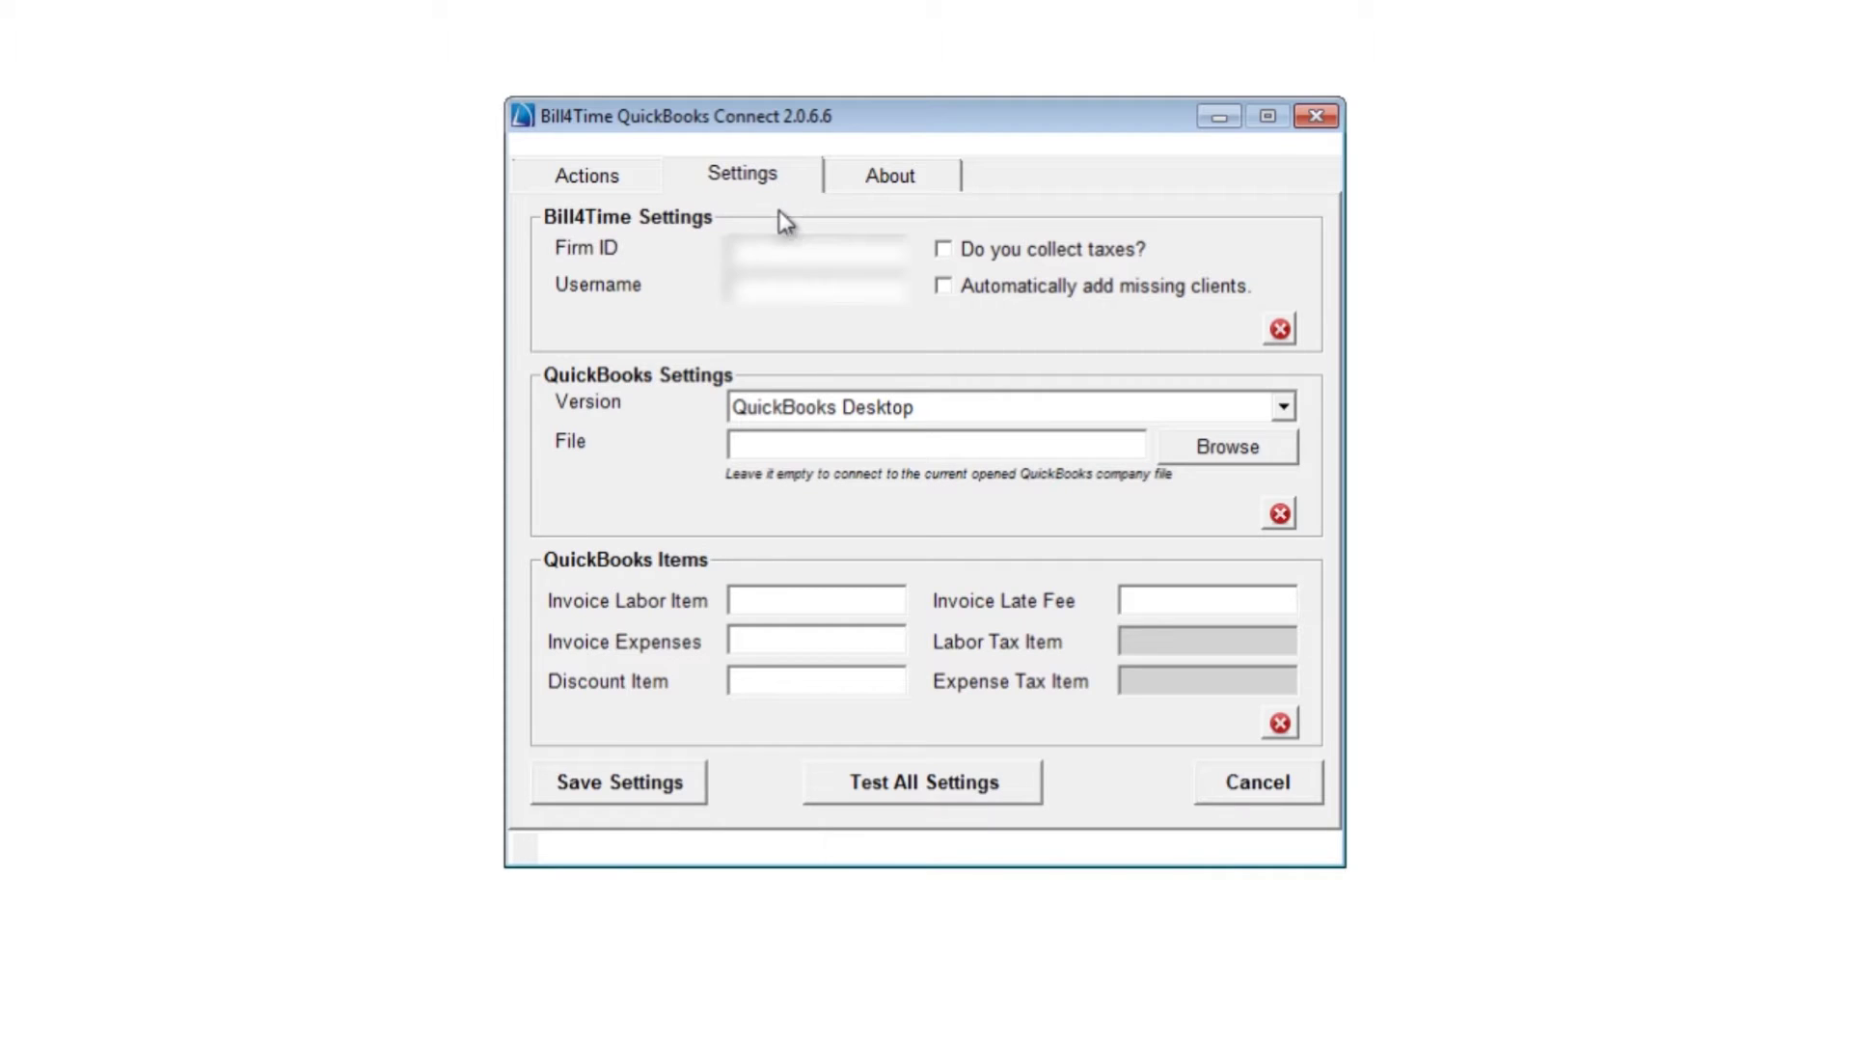
pyautogui.write('12345')
pyautogui.press('Tab')
pyautogui.write('adminuser')
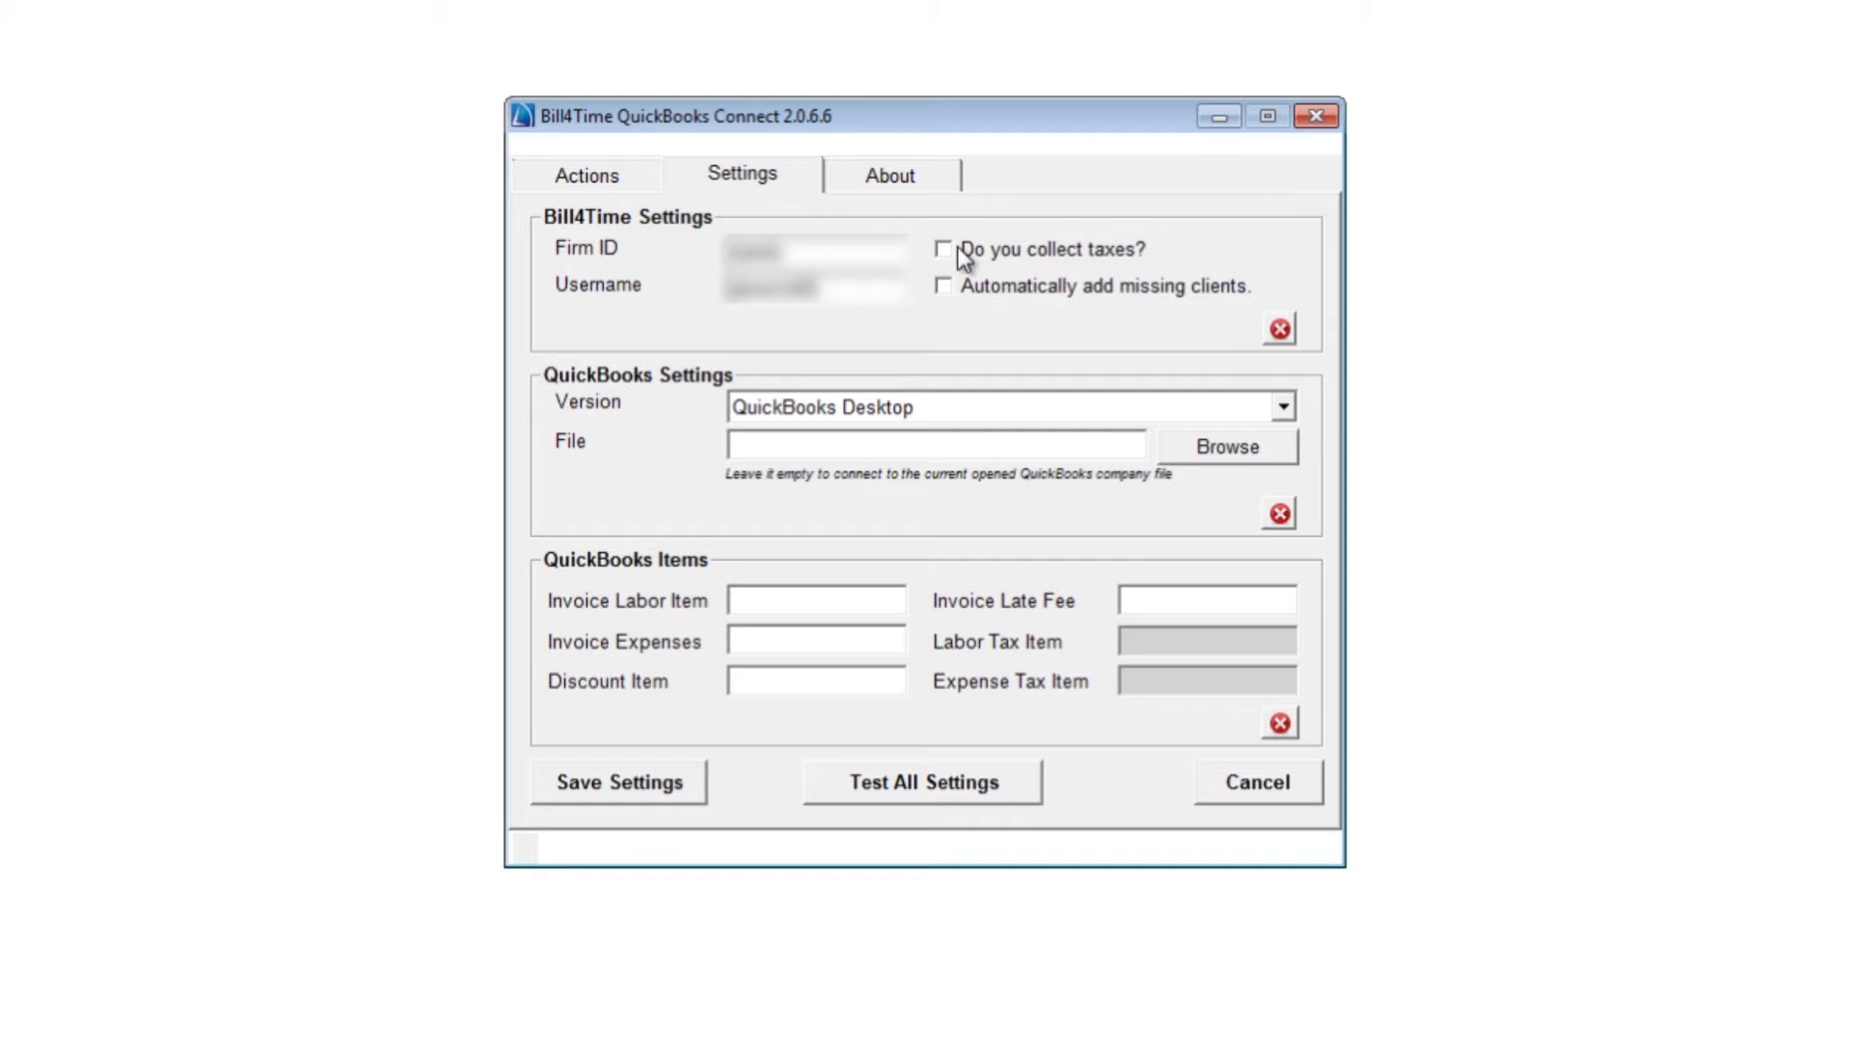
pyautogui.click(947, 282)
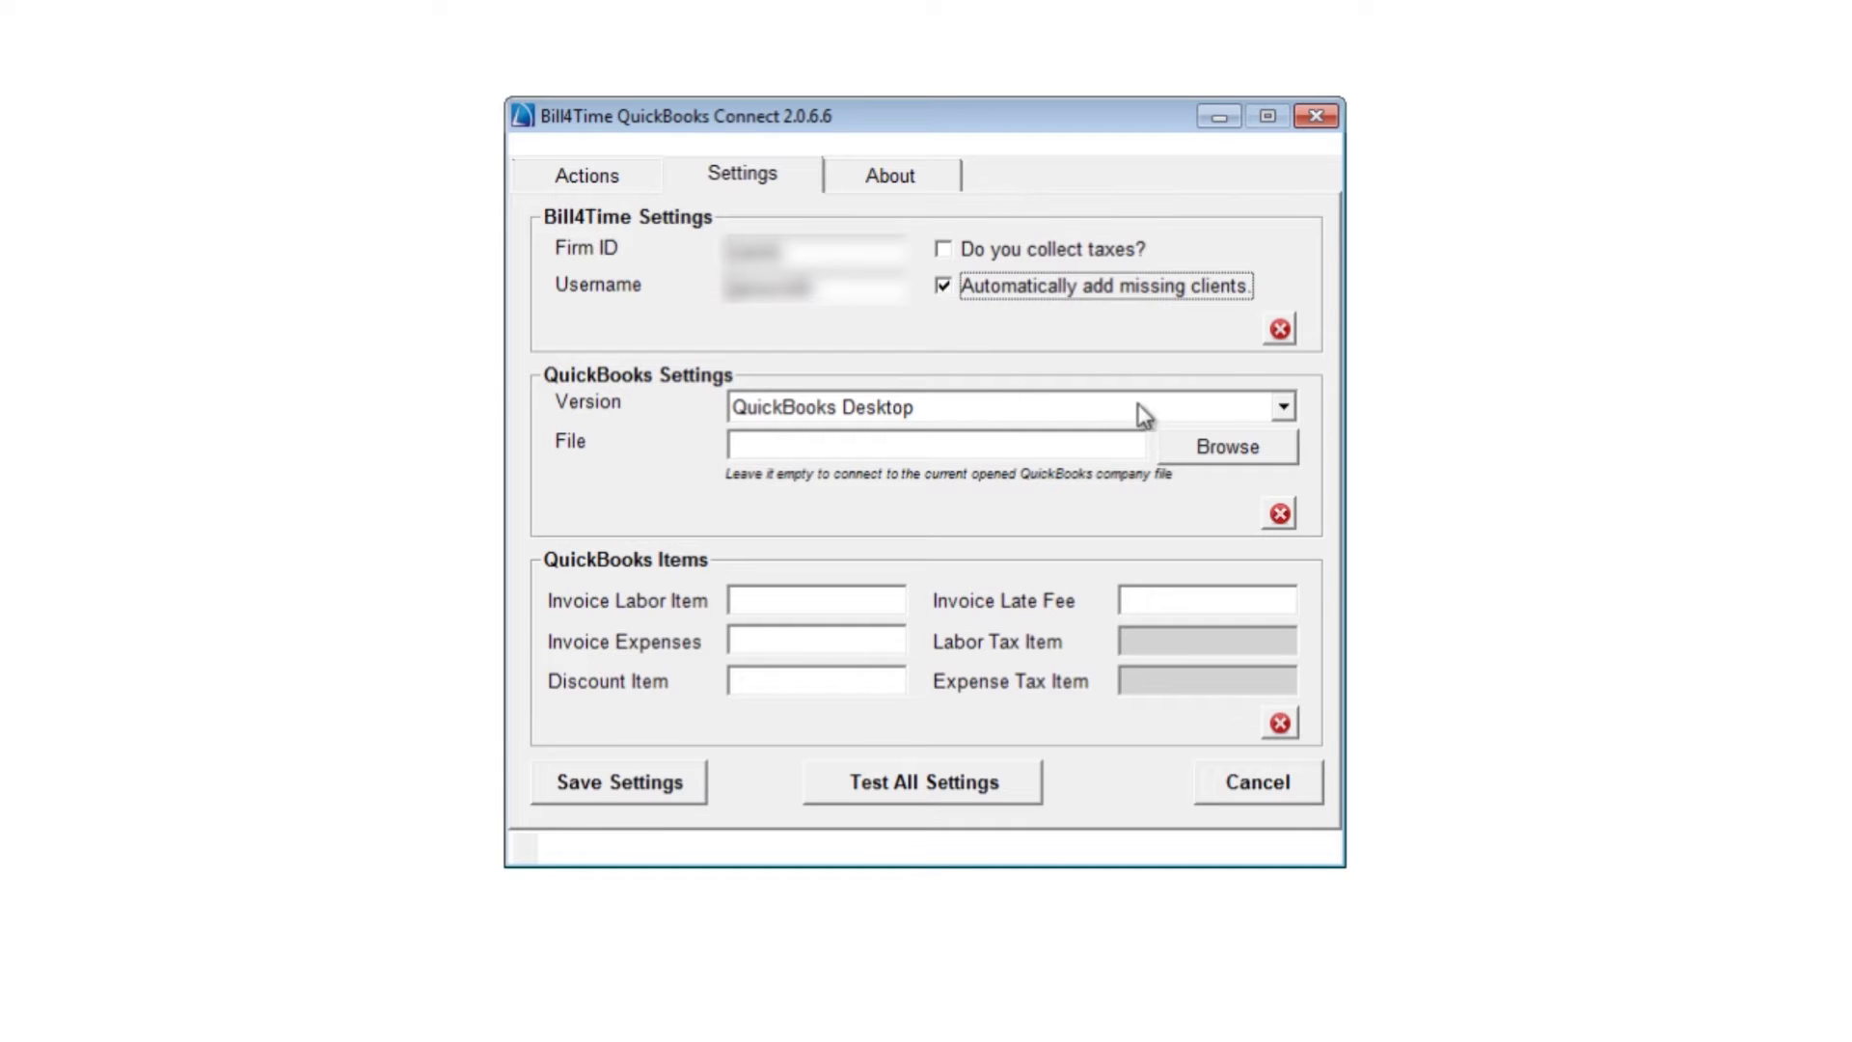
# Validate the Bill4Time settings by logging in with the account password
pyautogui.click(1275, 342)
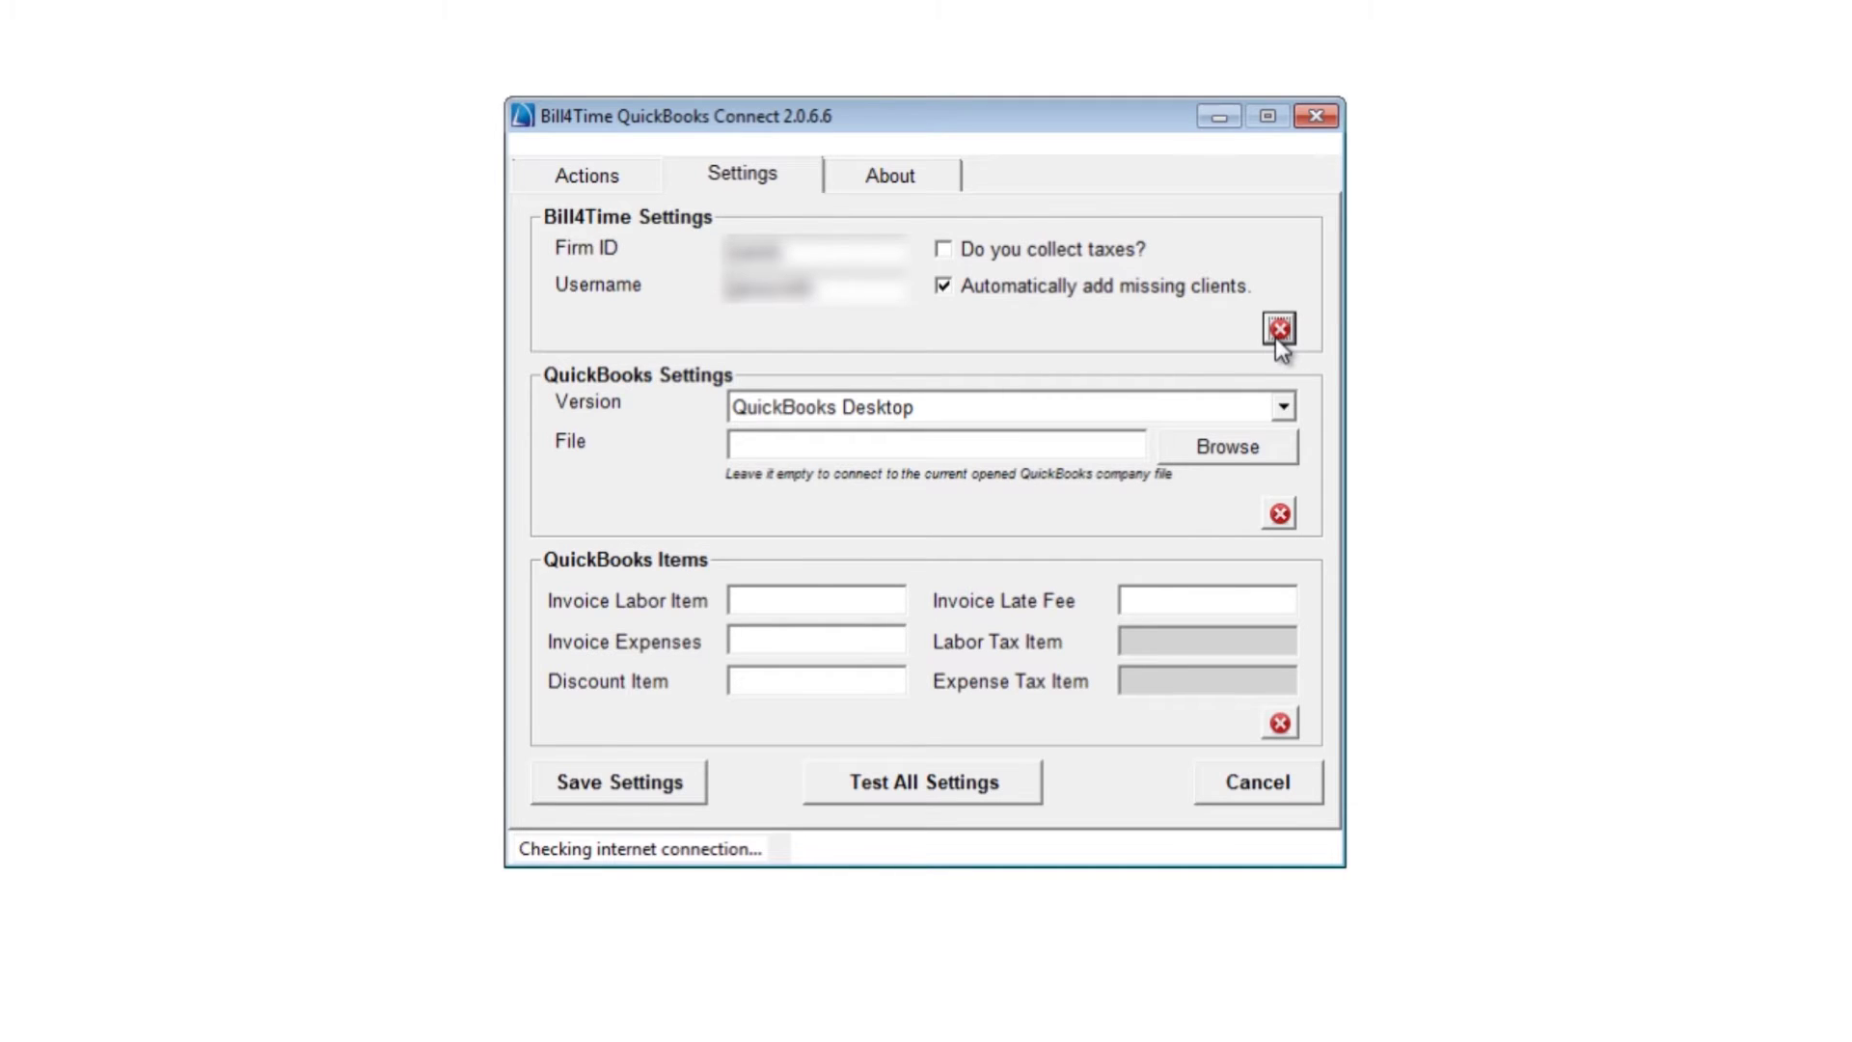
pyautogui.write('abc')
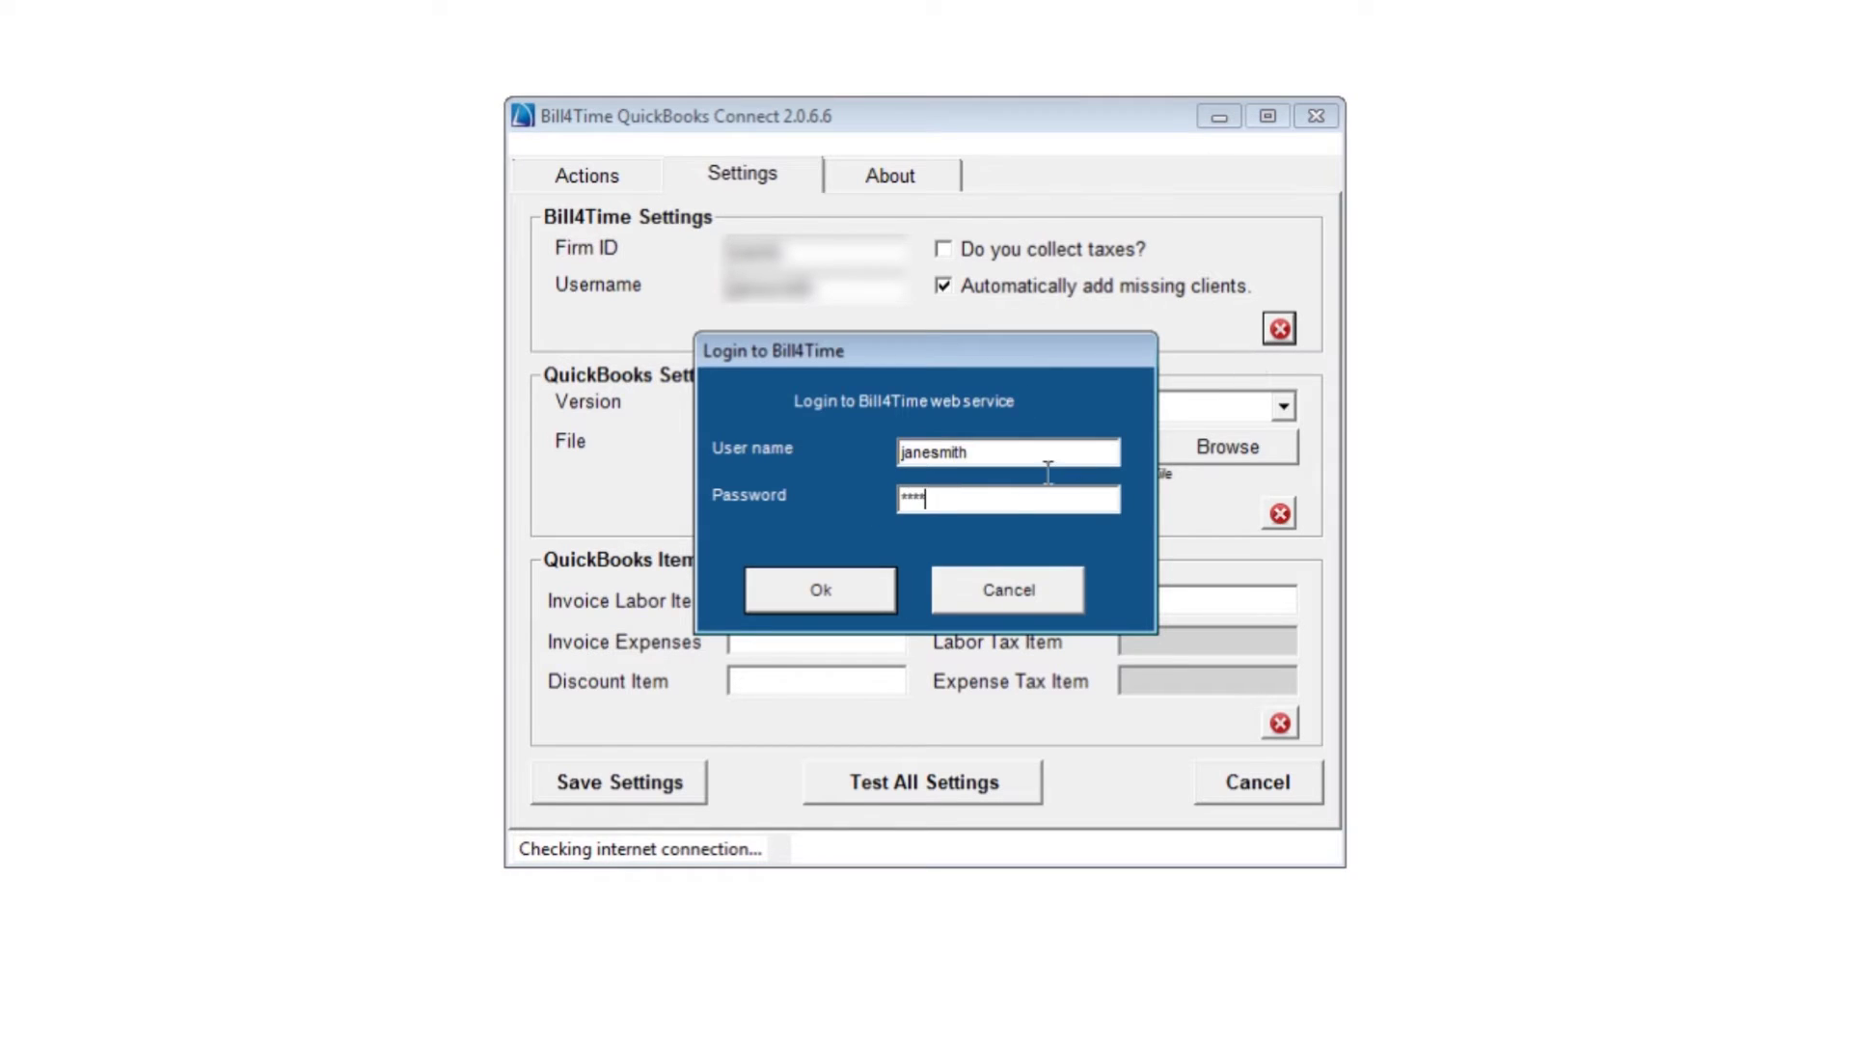
pyautogui.click(866, 590)
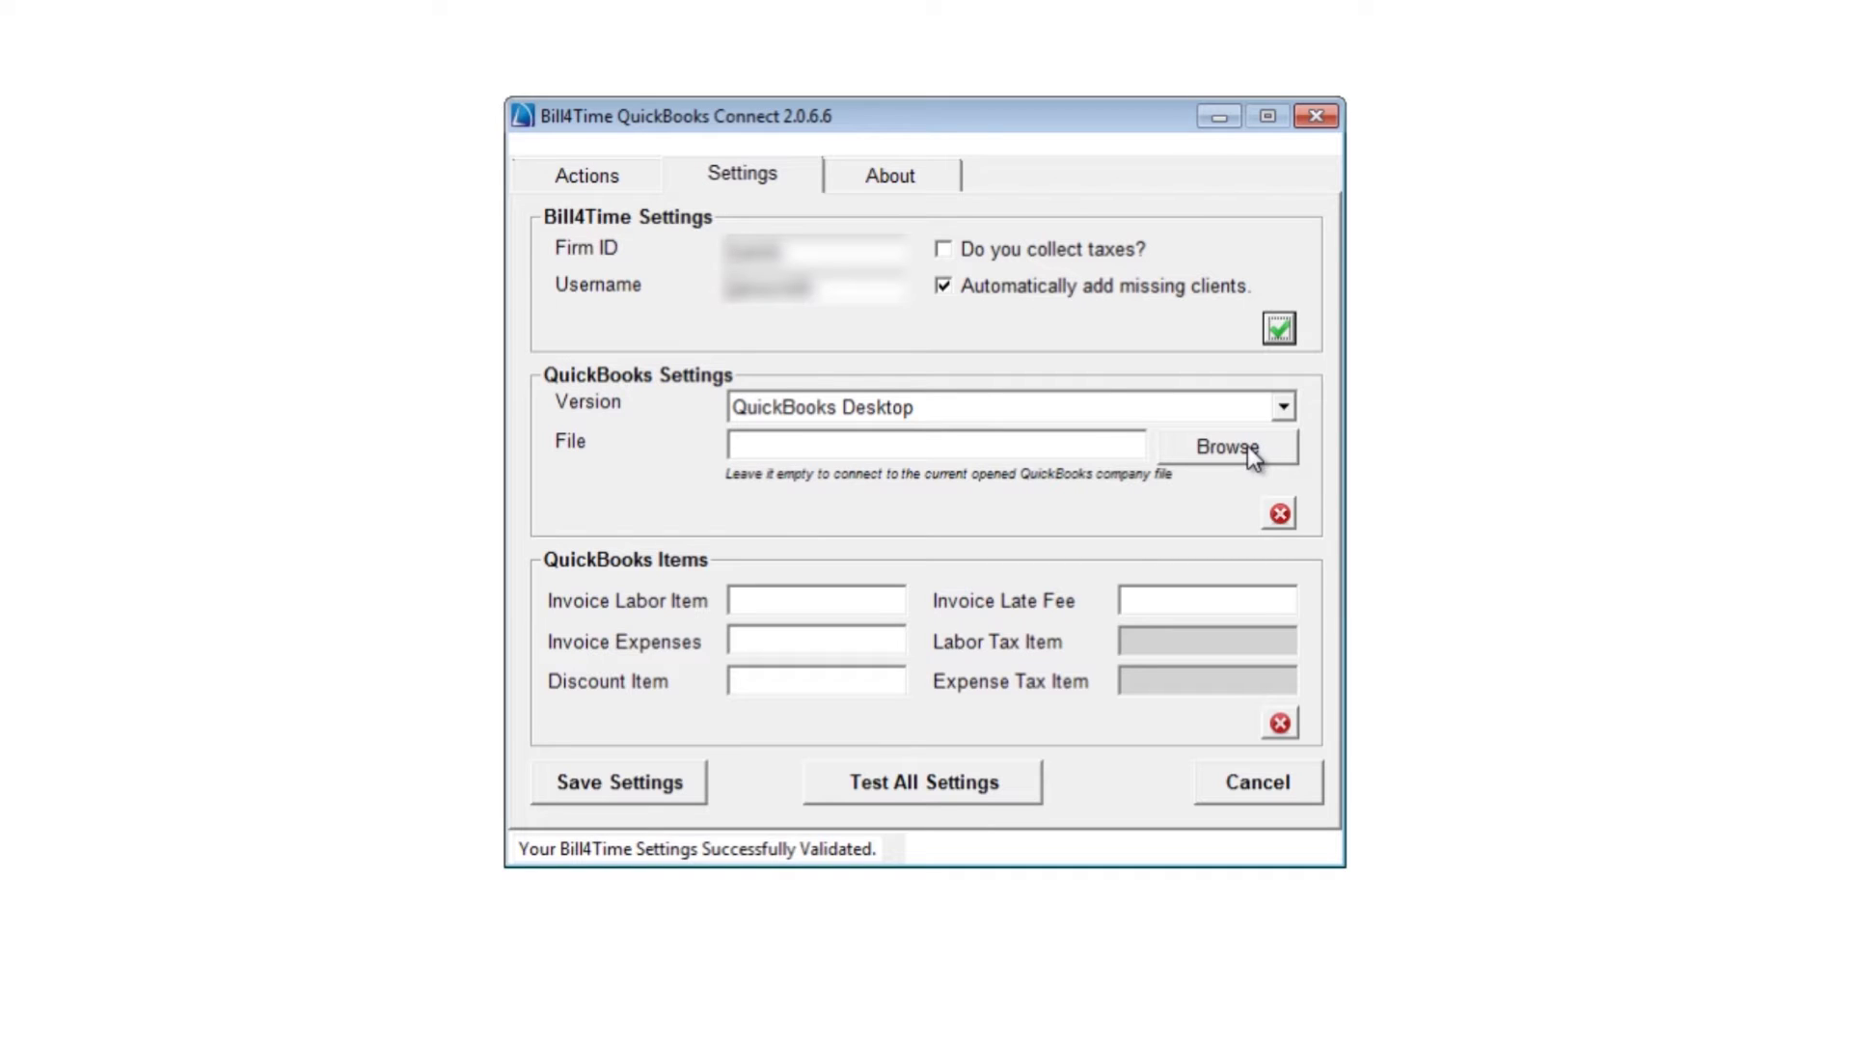
# Grant the connector permanent access to the S&S LLC company file, even when QuickBooks is closed
pyautogui.click(1278, 512)
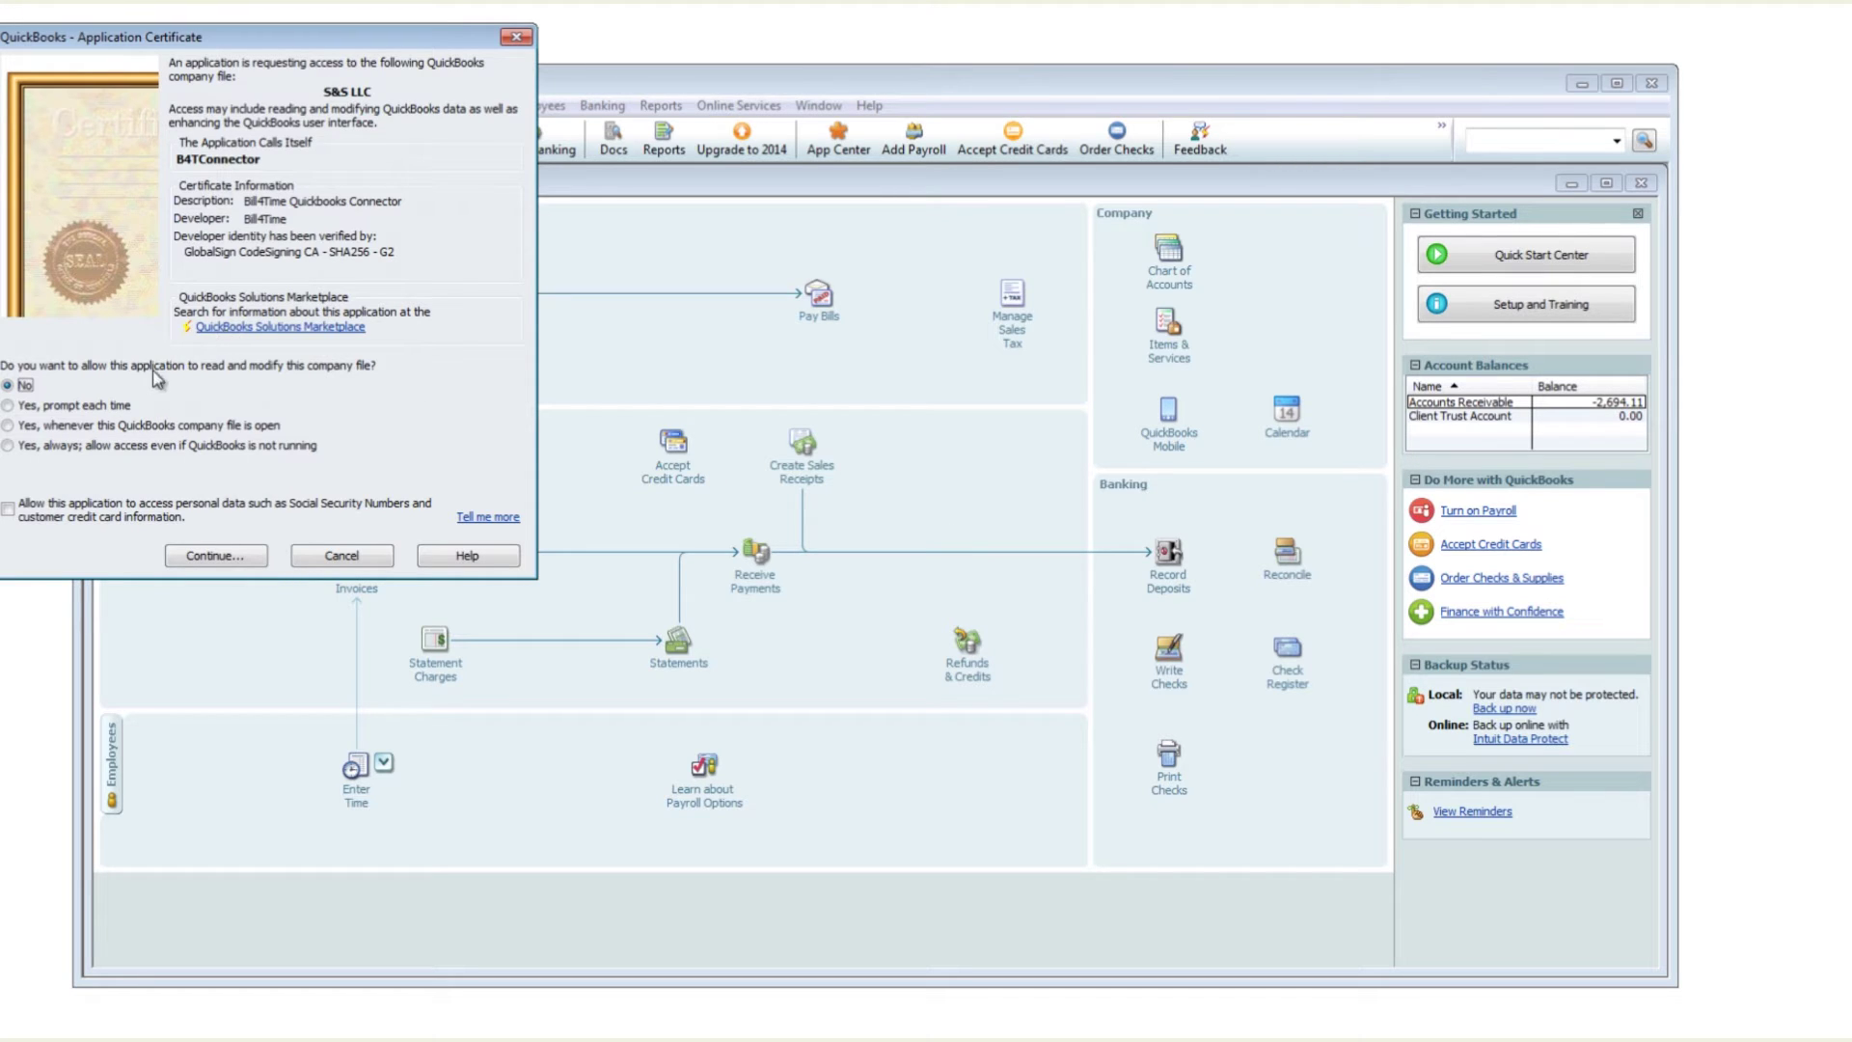
pyautogui.click(59, 451)
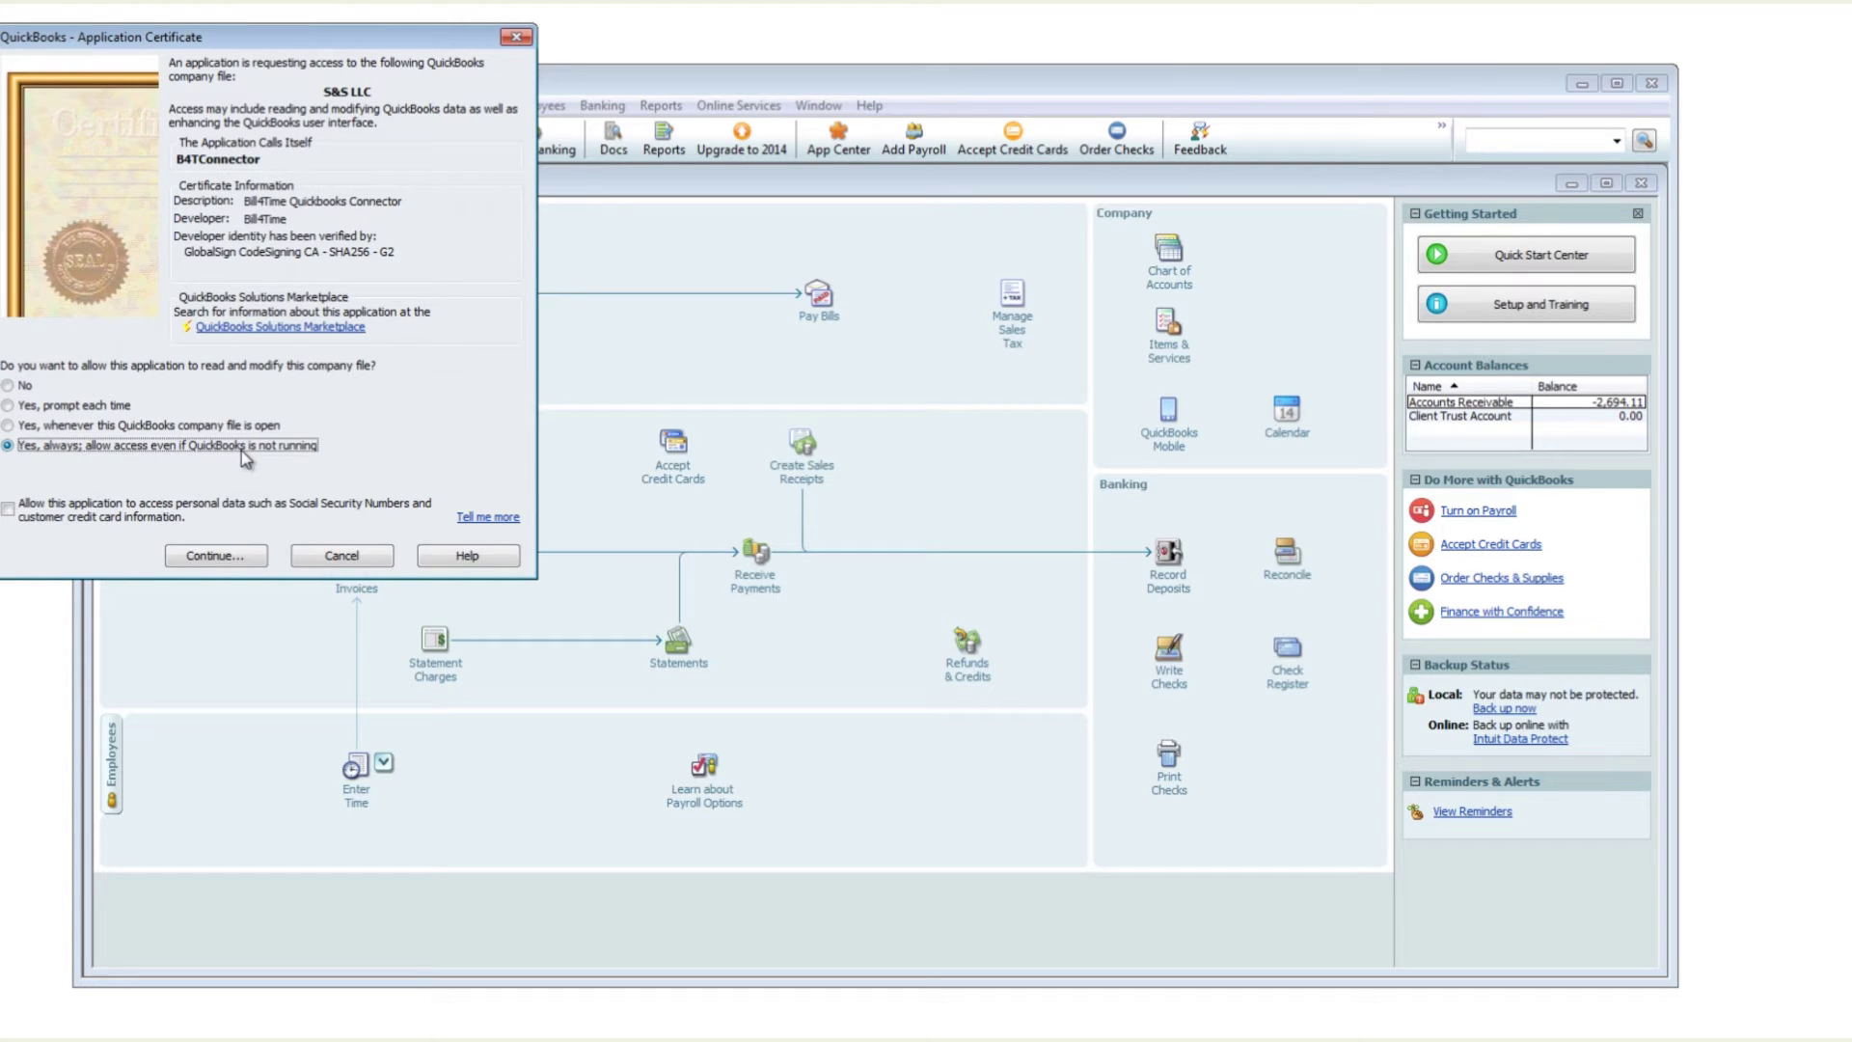
pyautogui.click(240, 553)
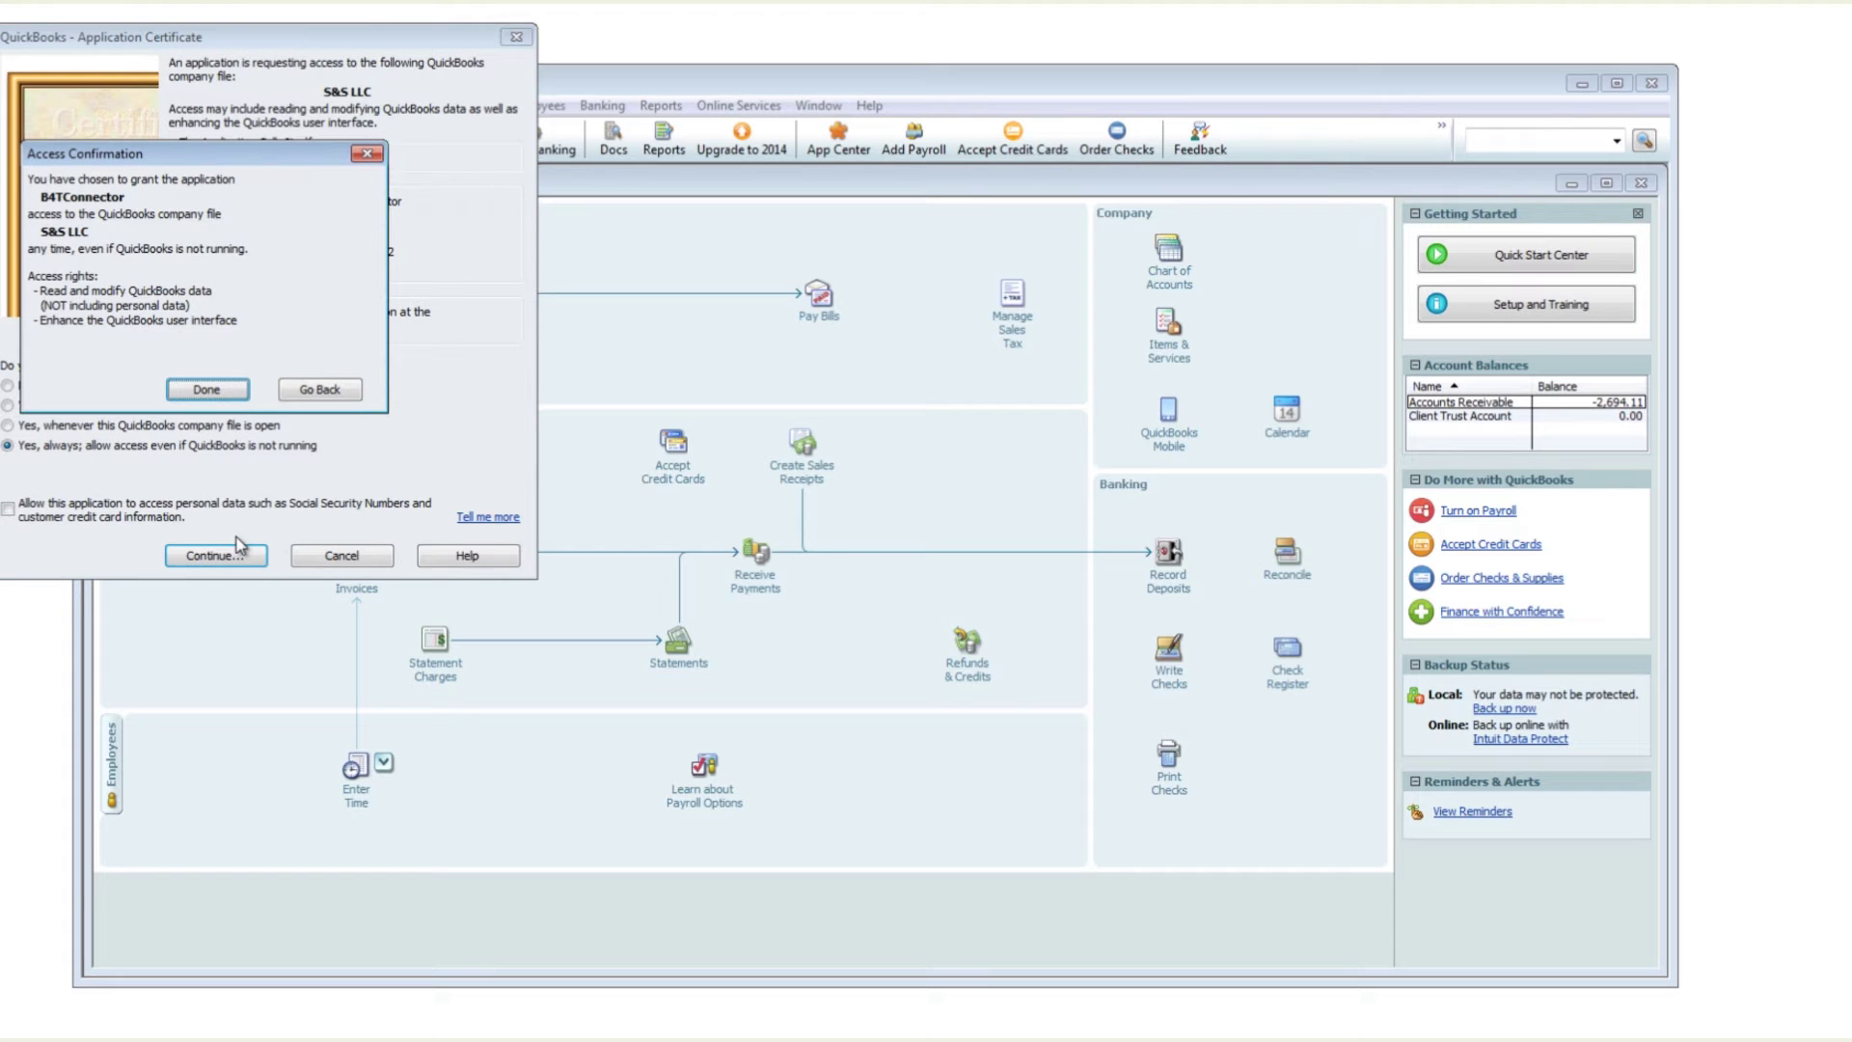
pyautogui.click(216, 390)
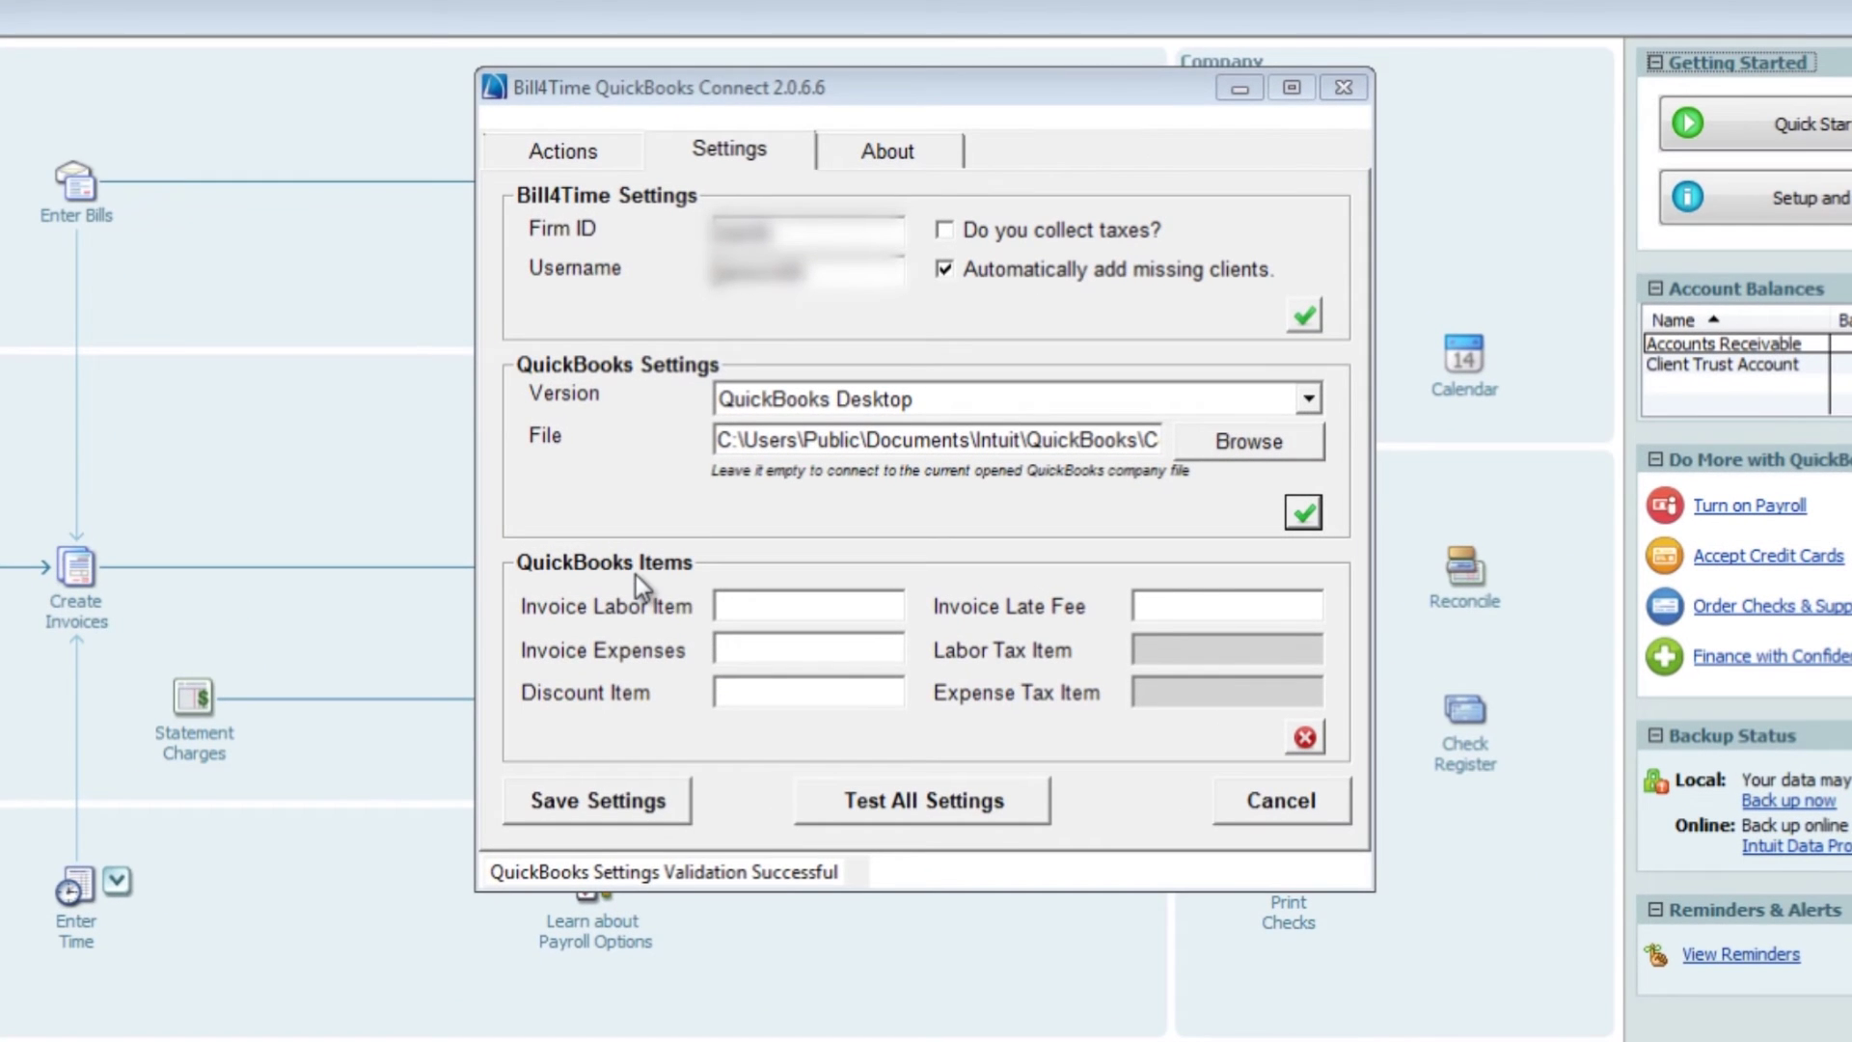
# Fill the labor, expenses, discount and late fee item fields with Labor, Expenses, Discount and Late Fee
pyautogui.click(733, 605)
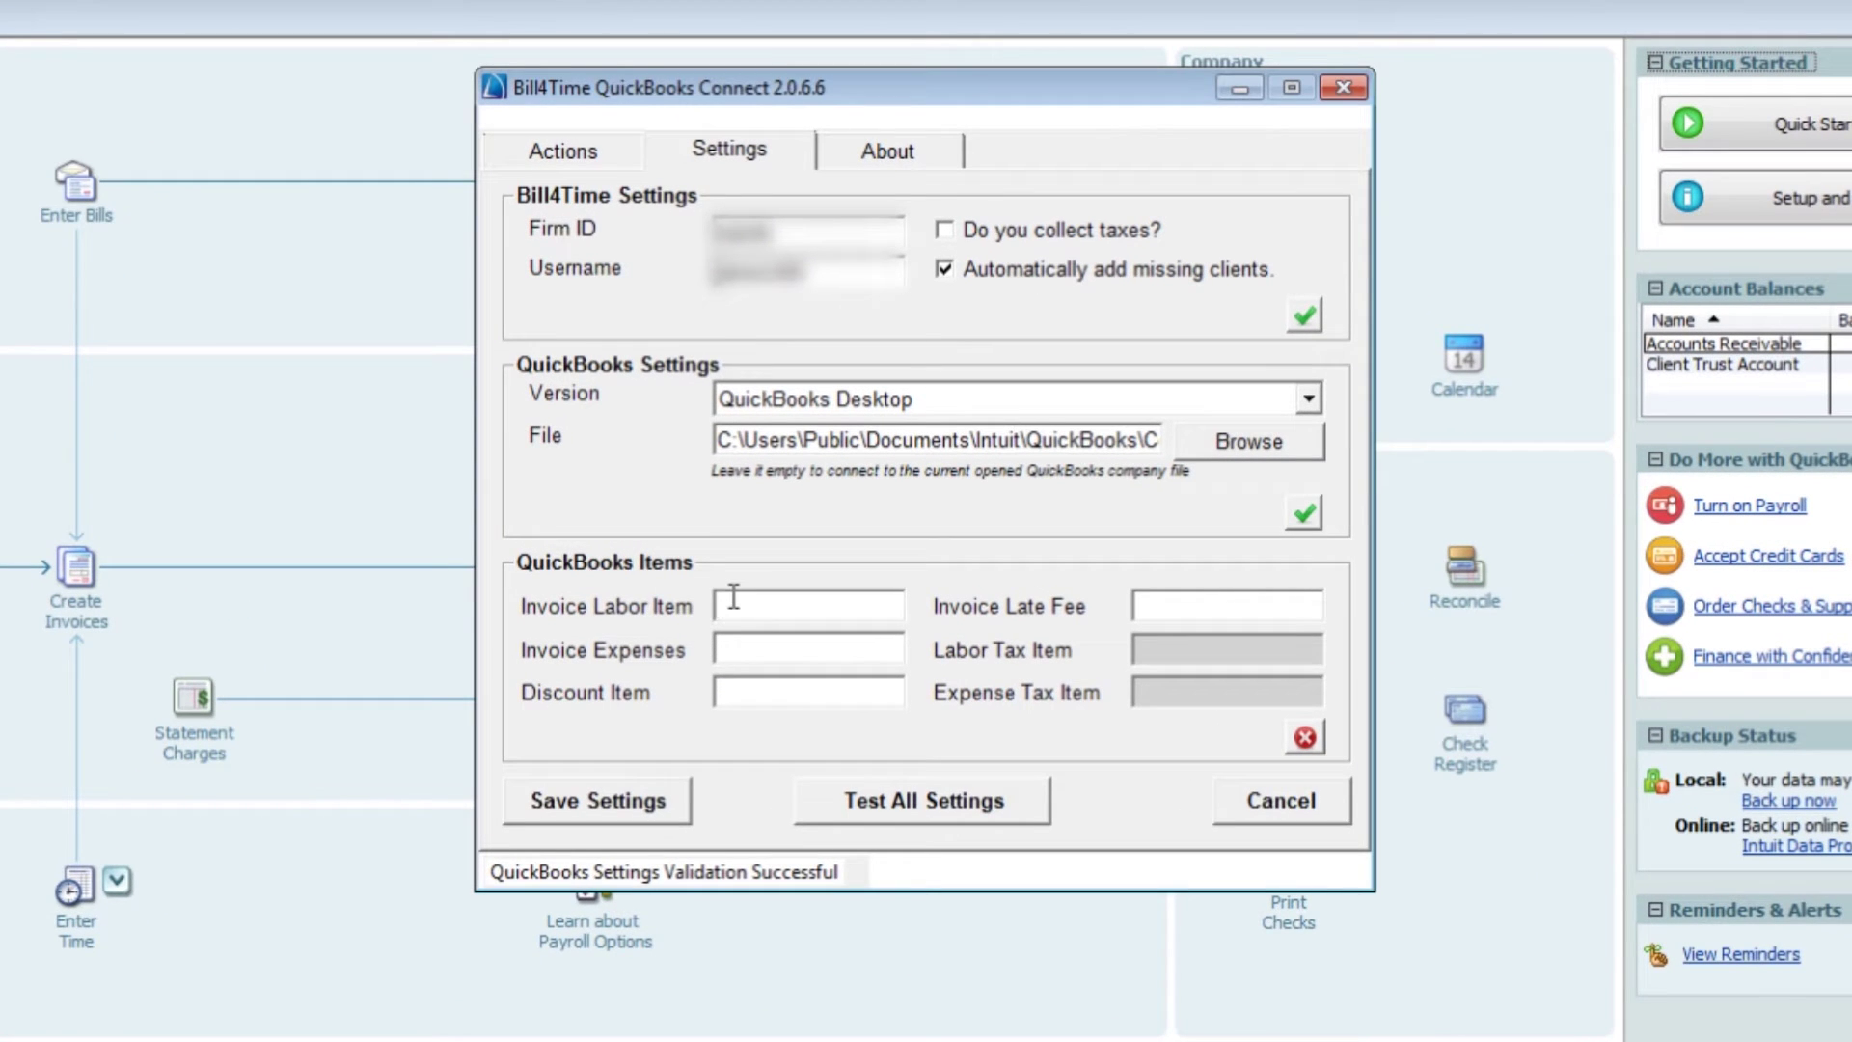
pyautogui.write('Labor')
pyautogui.press('Tab')
pyautogui.write('Expenses')
pyautogui.press('Tab')
pyautogui.write('Discount')
pyautogui.press('Tab')
pyautogui.write('Late Fee')
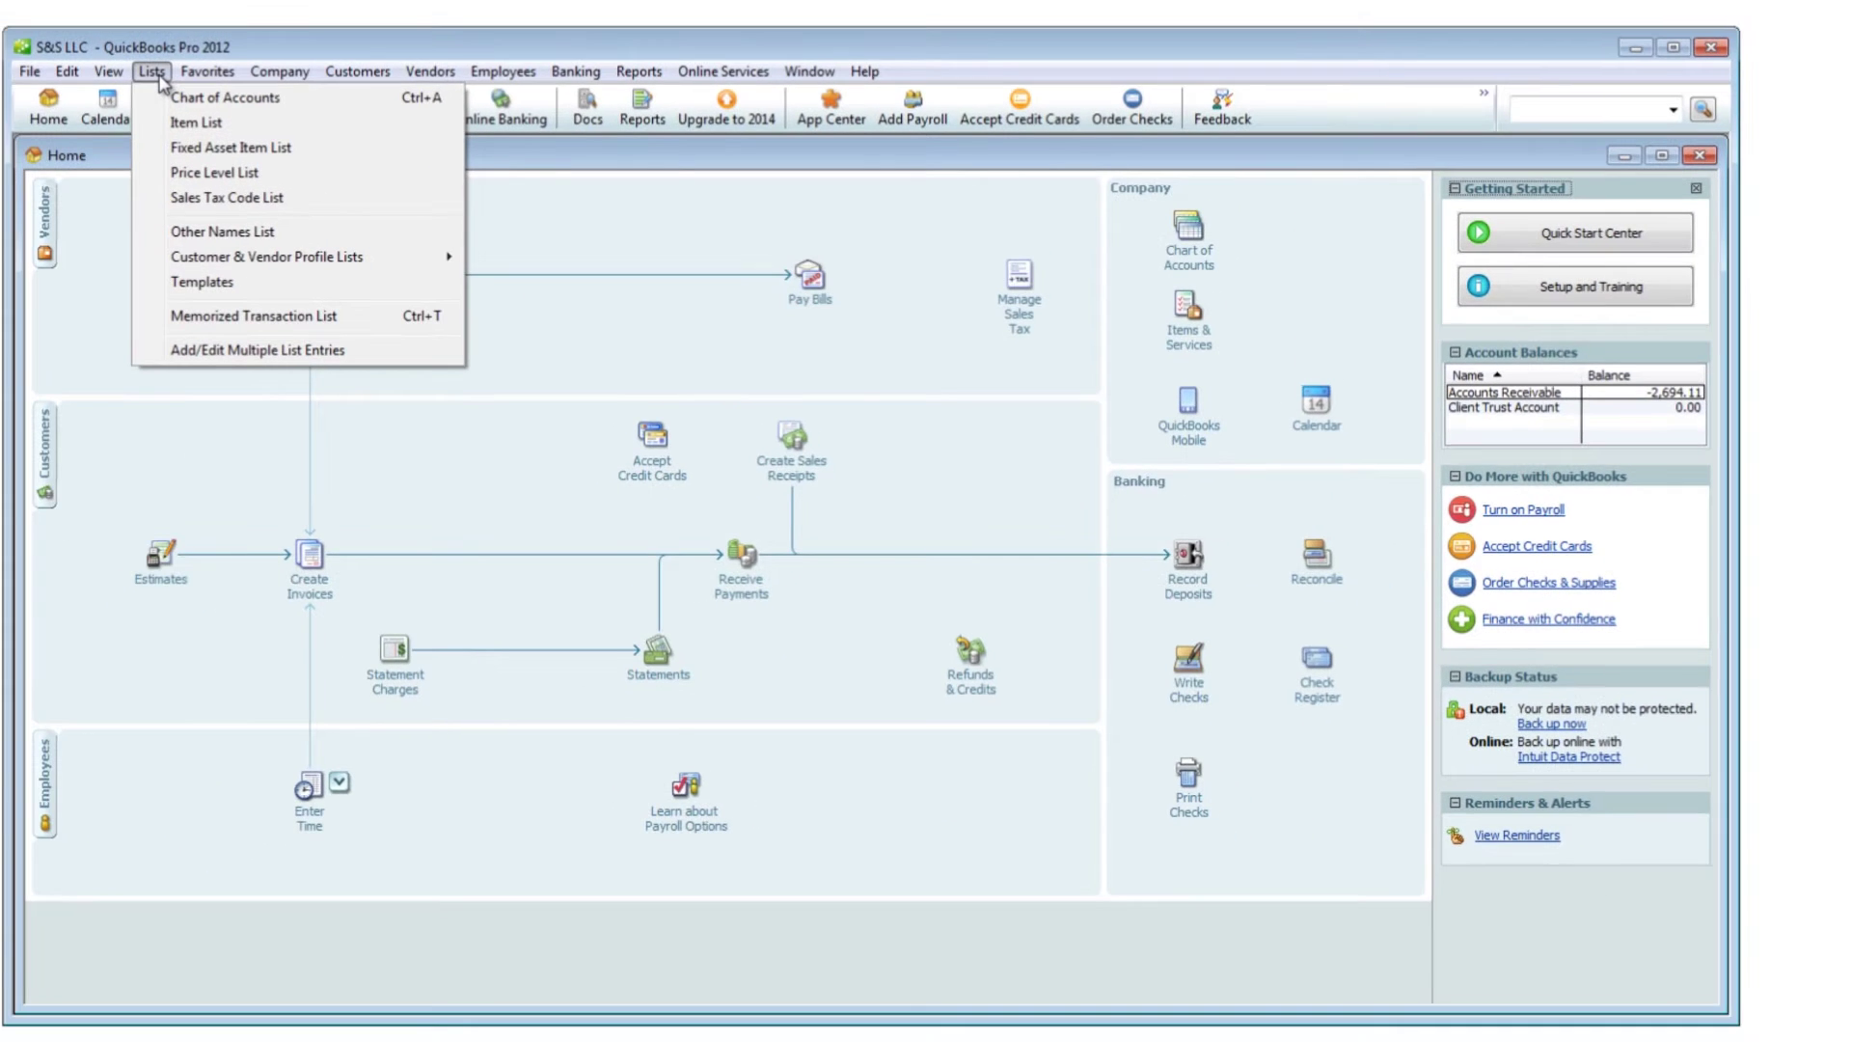
# Open the QuickBooks Item List and widen its name column to review existing items
pyautogui.click(181, 123)
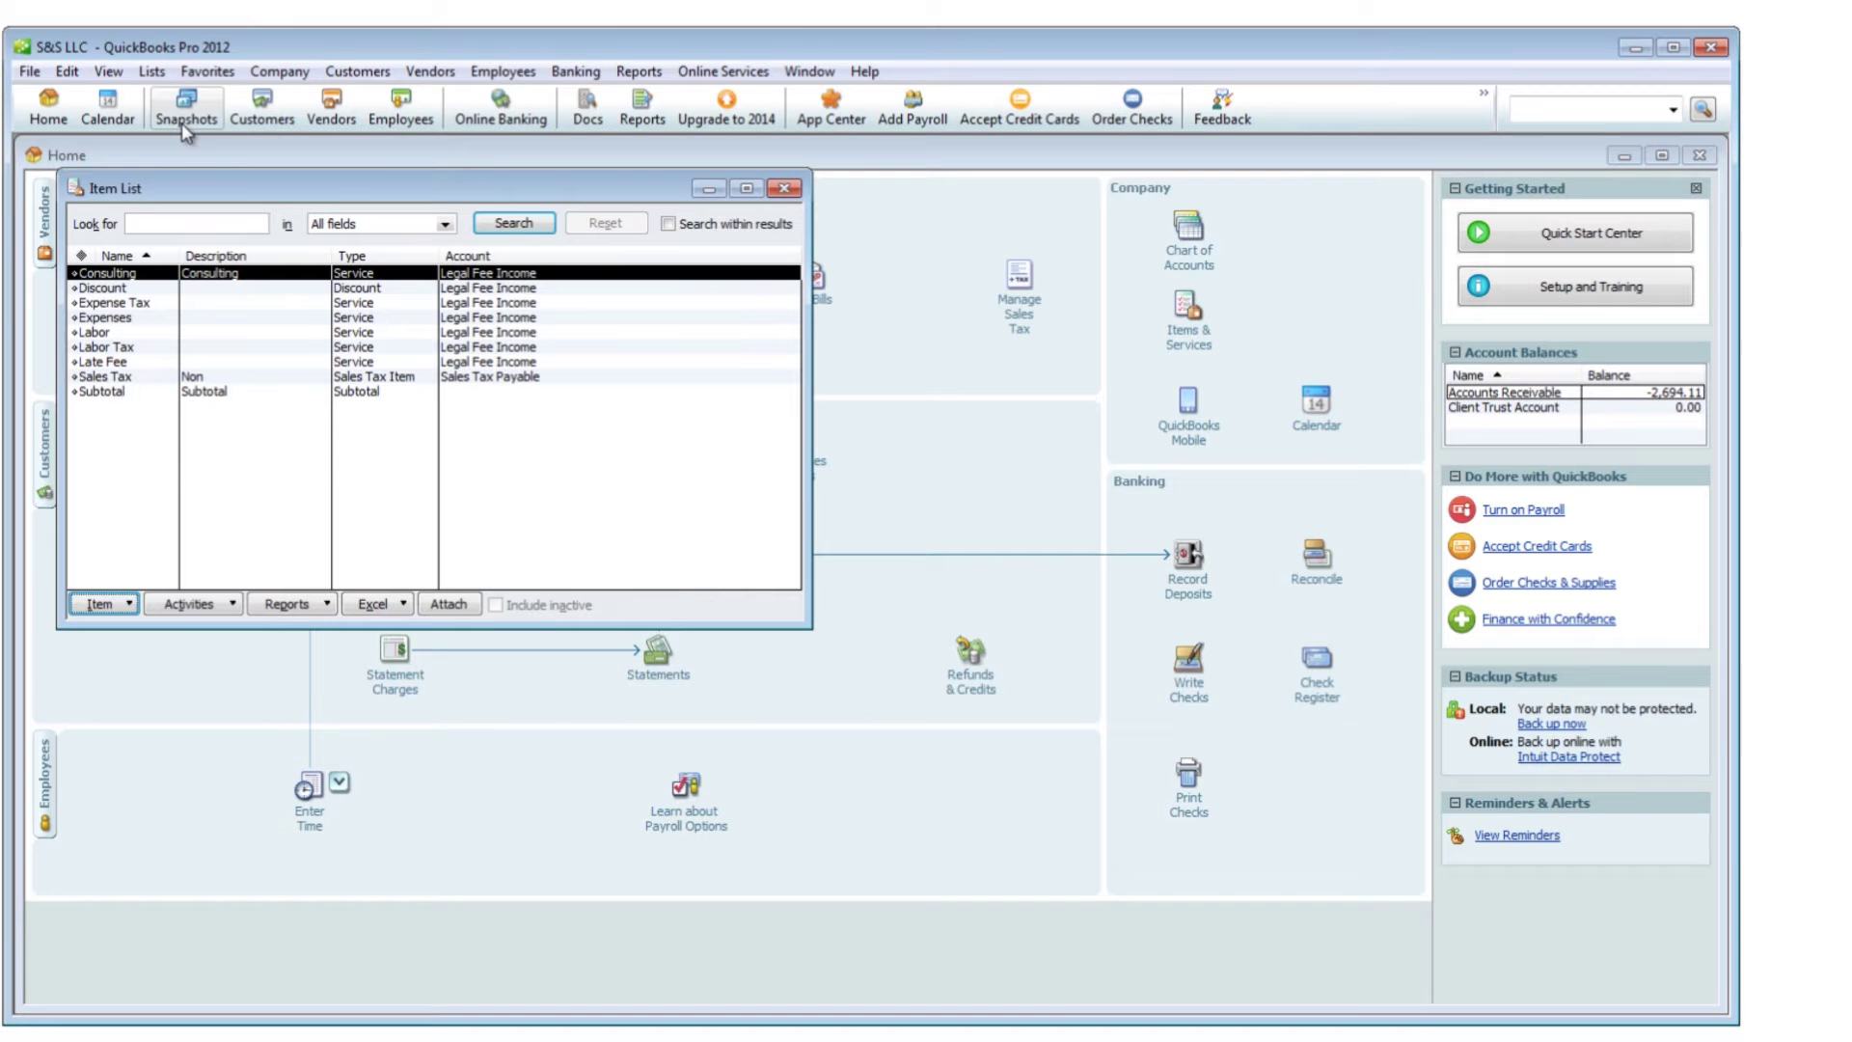
pyautogui.moveTo(175, 248); pyautogui.dragTo(196, 249)
pyautogui.click(111, 287)
# Create a new Service item named Labor posting to the Legal Fee Income account
pyautogui.click(99, 604)
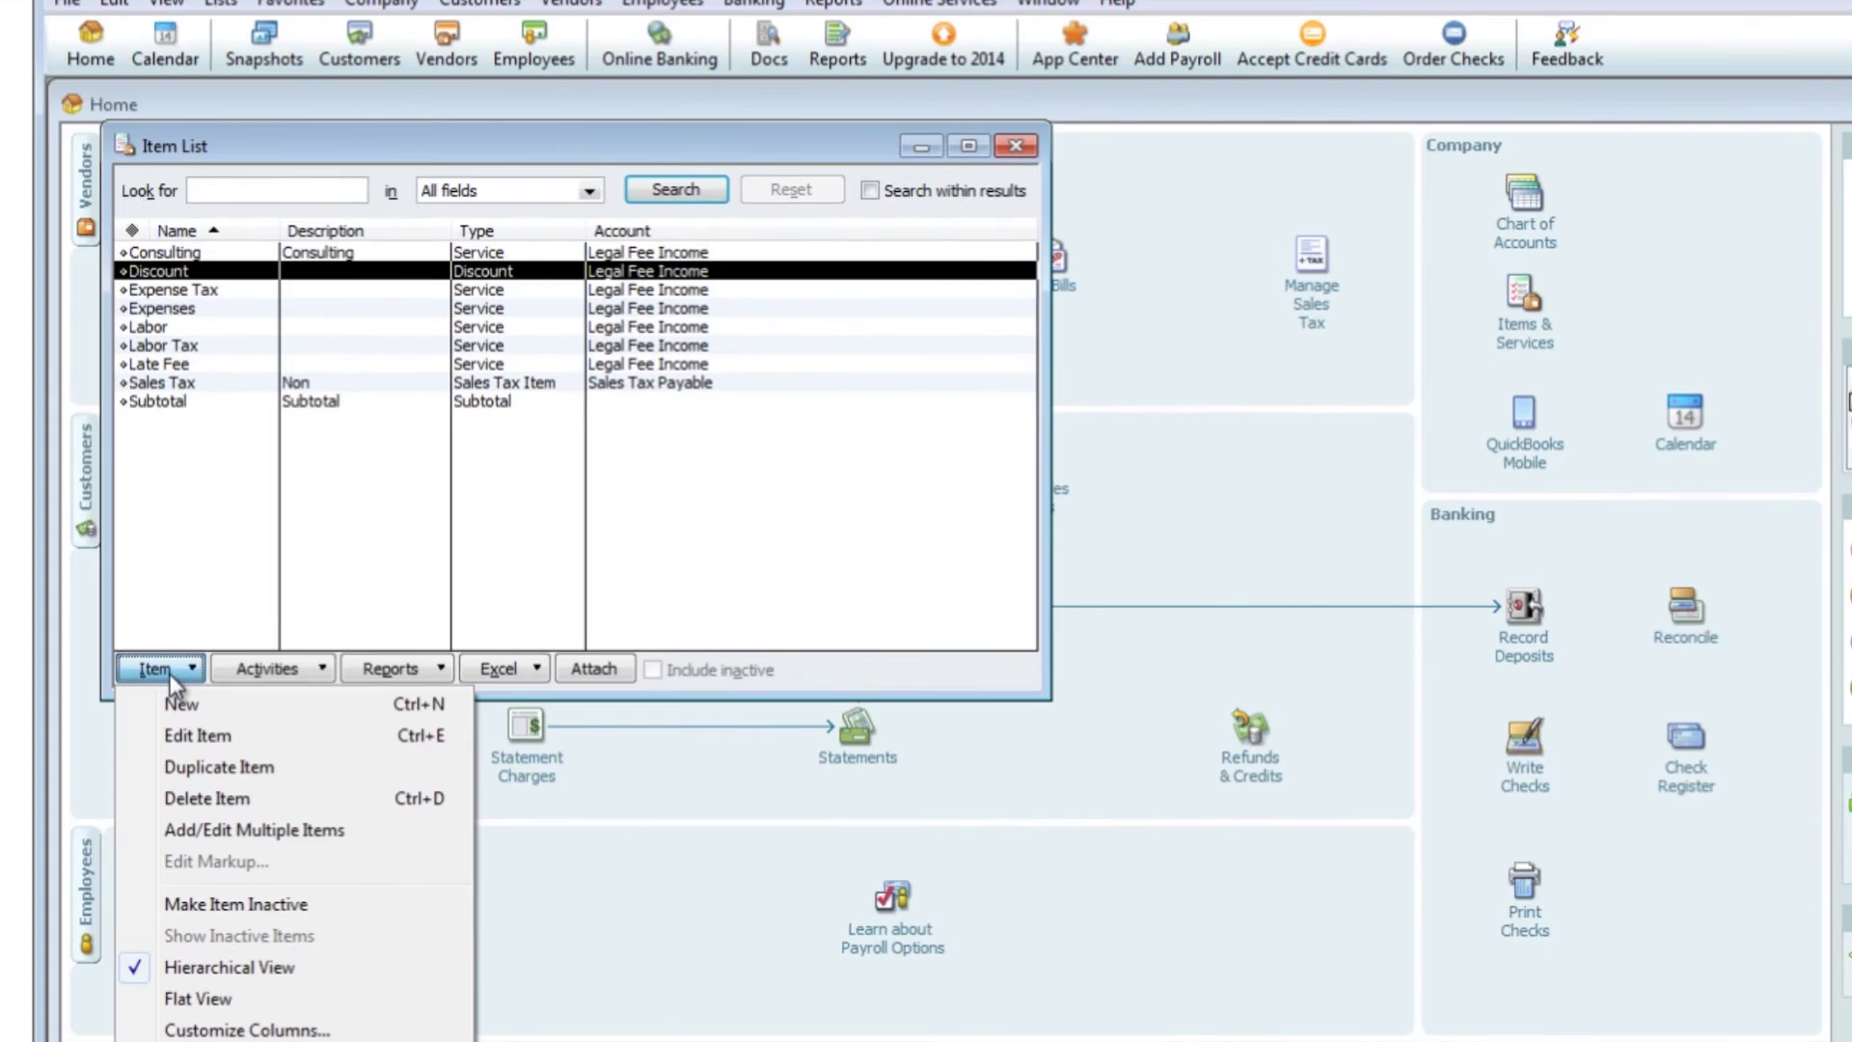
pyautogui.click(271, 714)
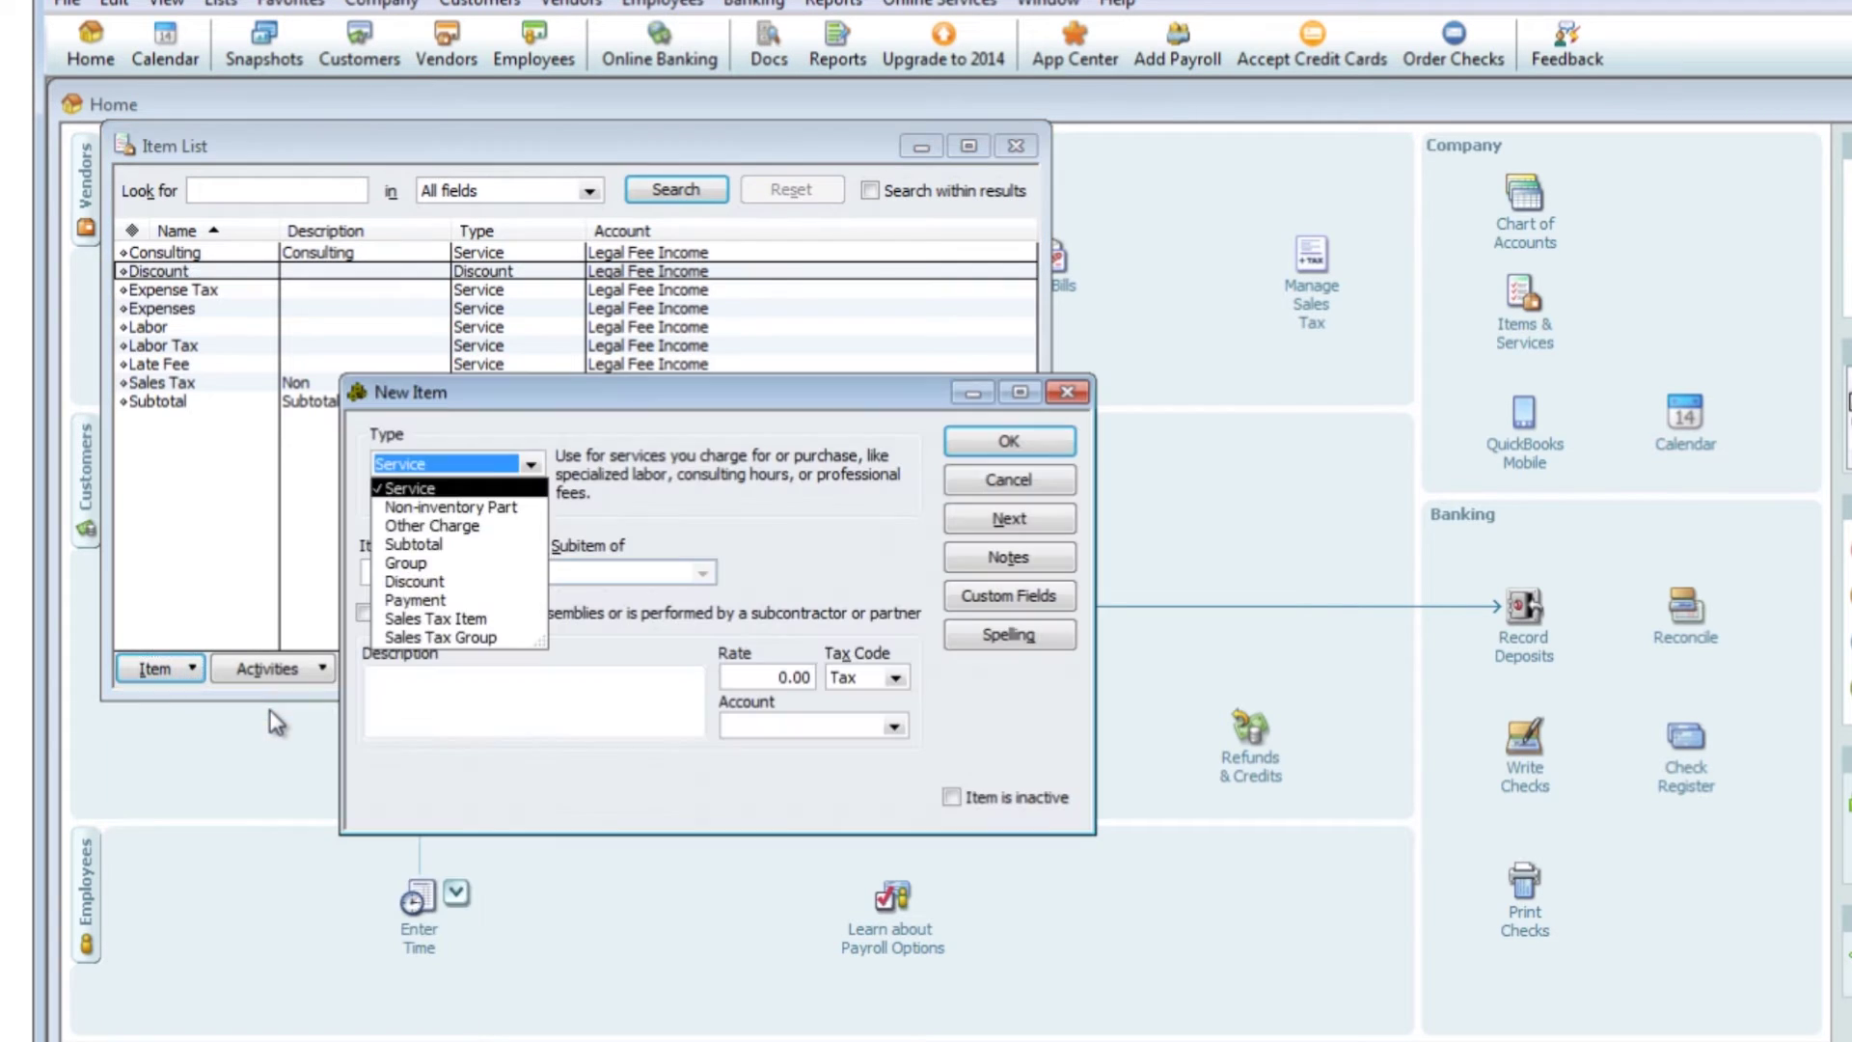
pyautogui.click(421, 560)
pyautogui.click(424, 571)
pyautogui.write('Labor')
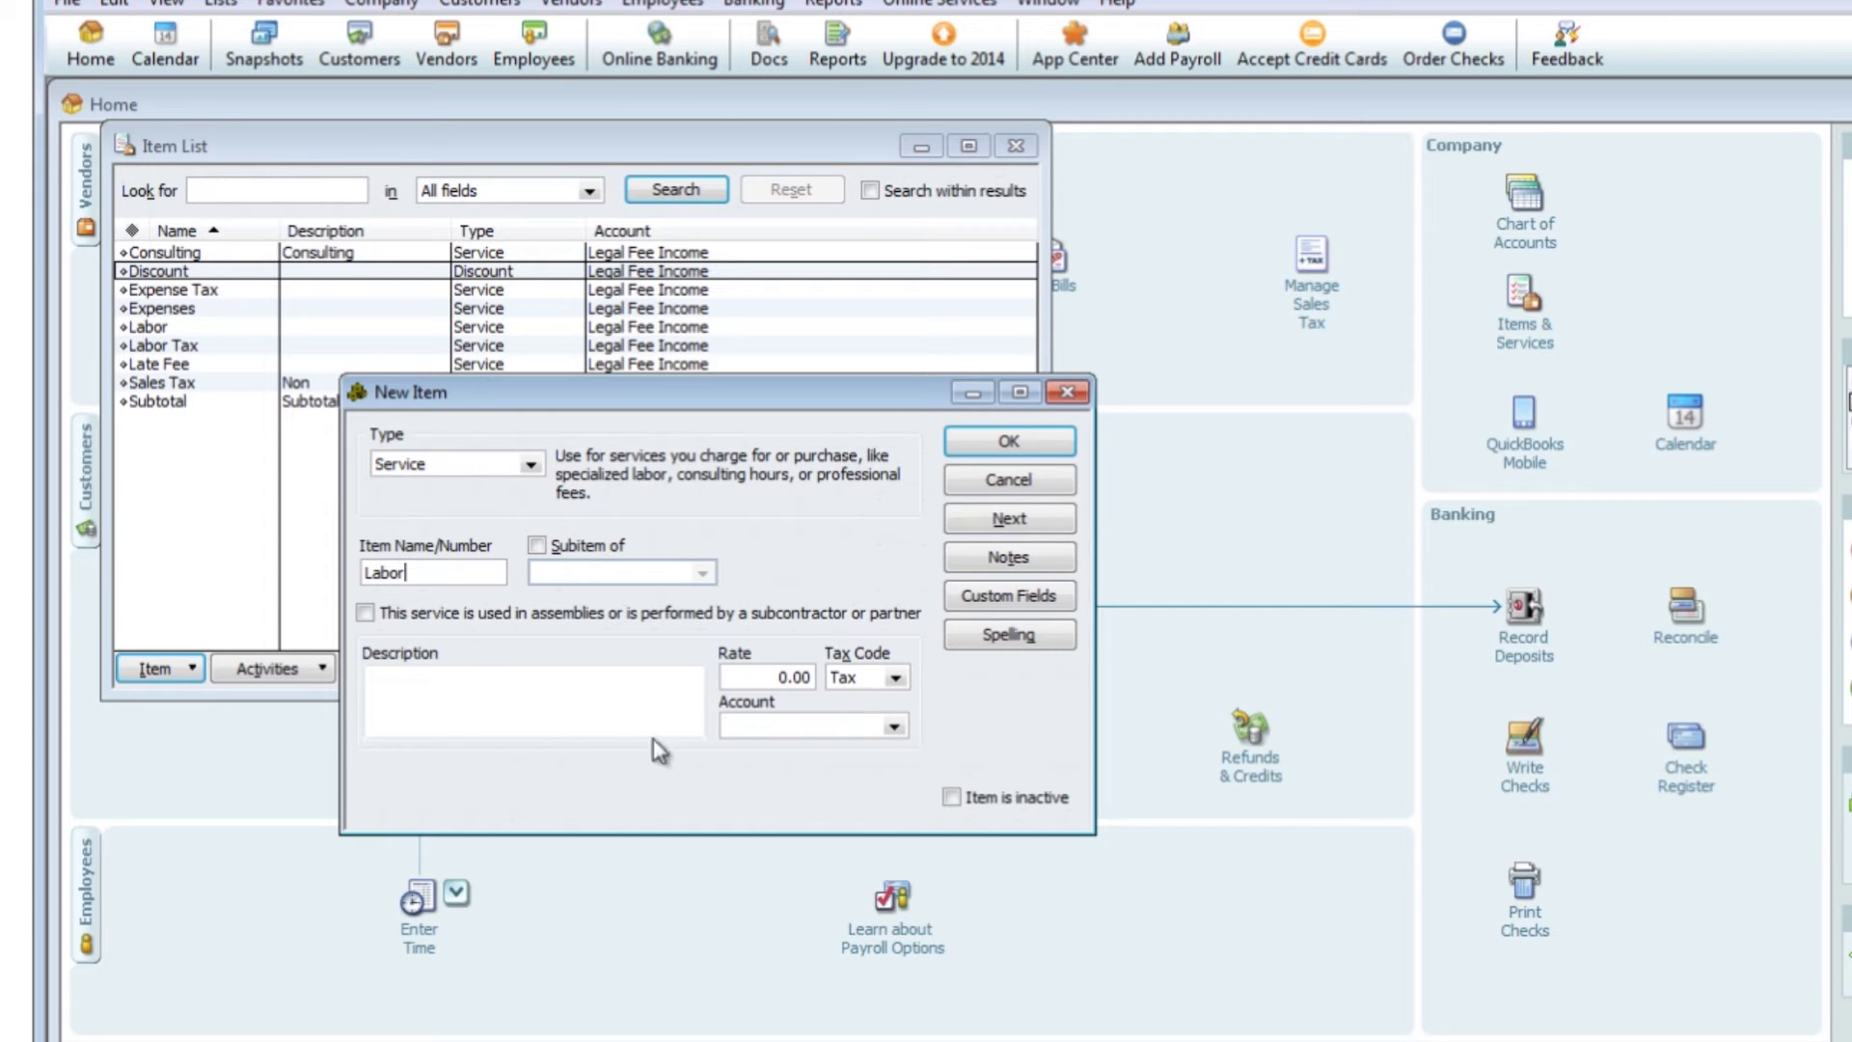
pyautogui.click(894, 726)
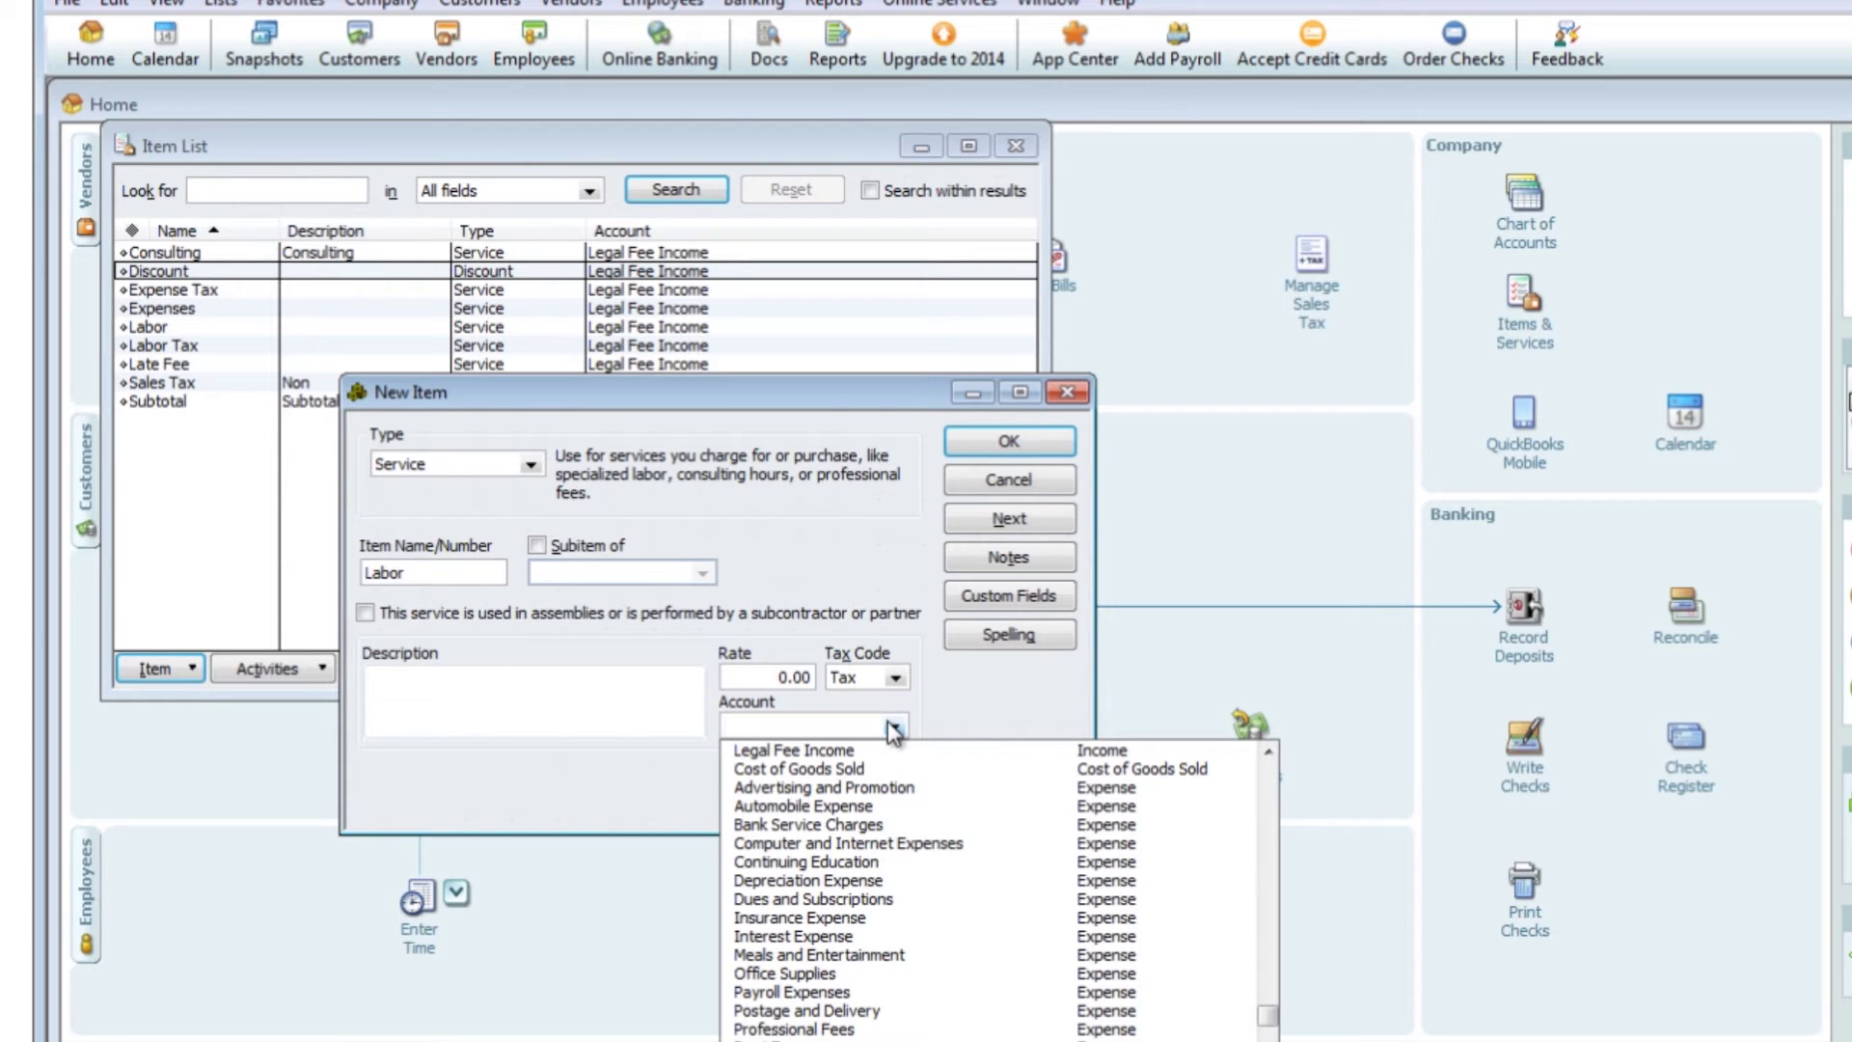
pyautogui.click(879, 751)
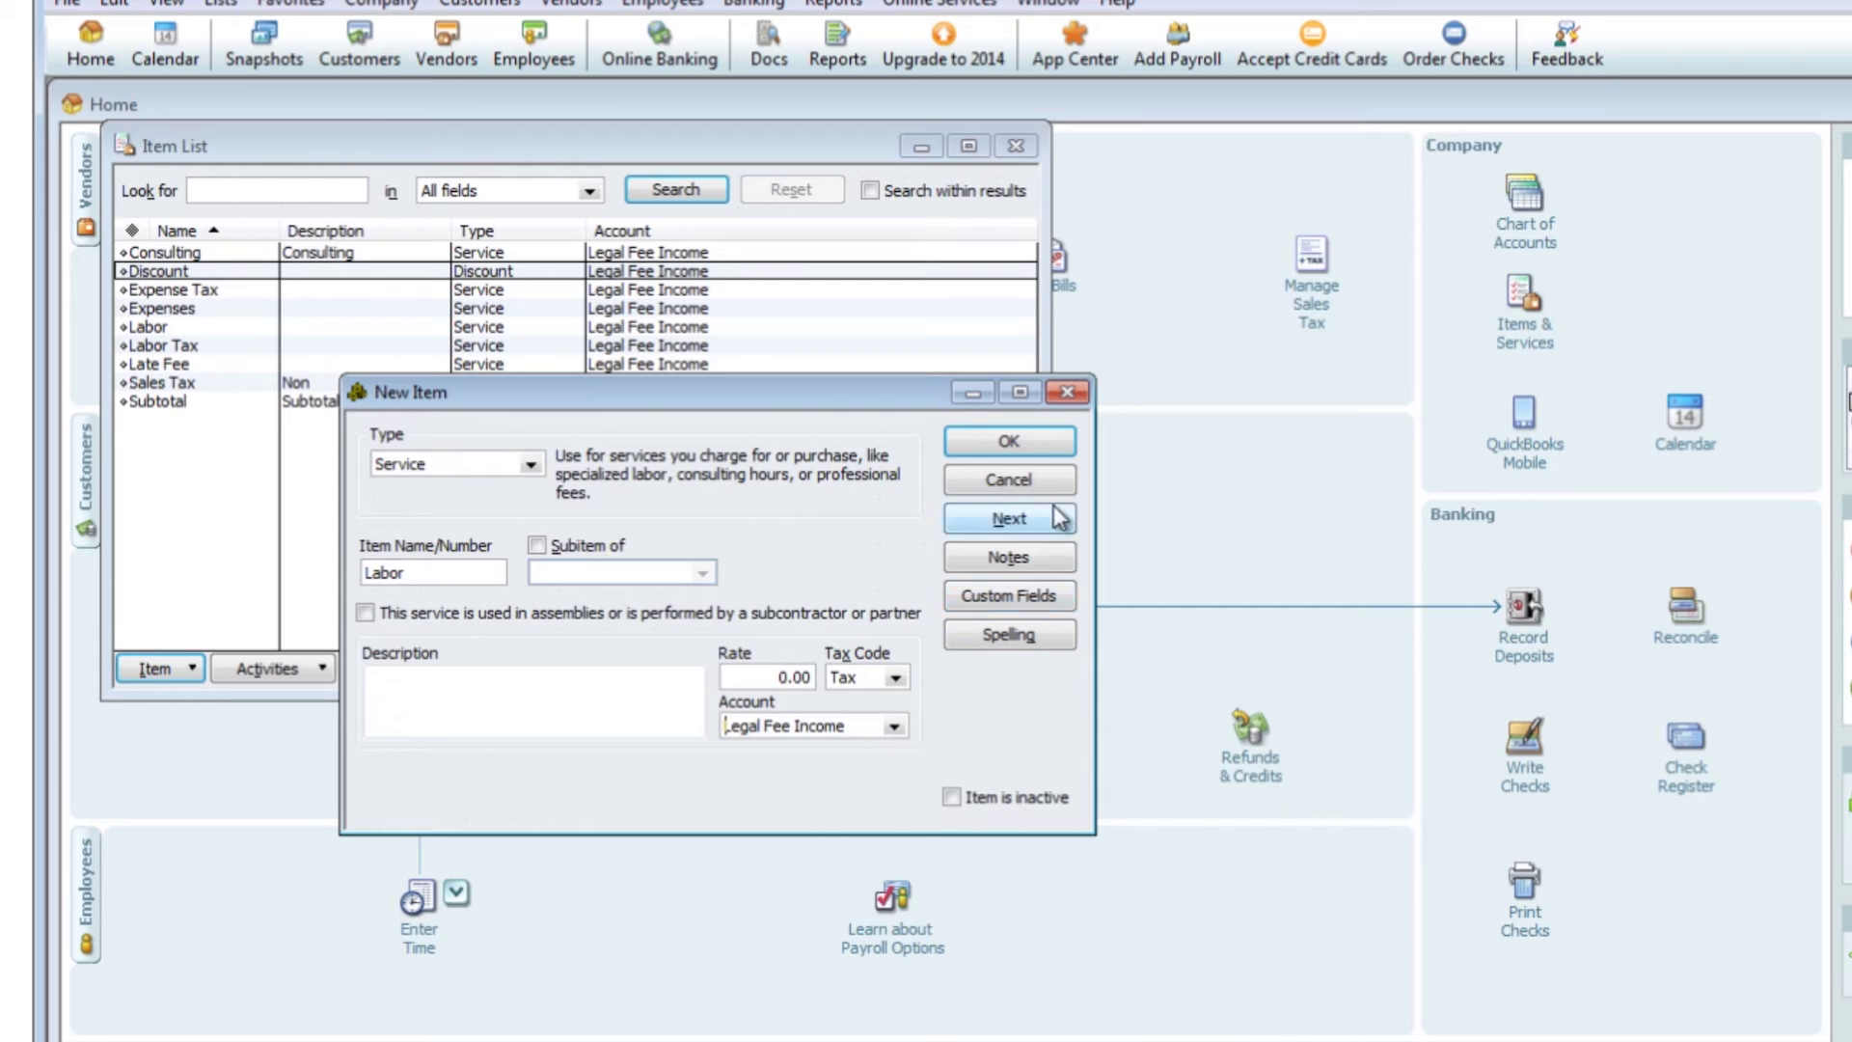
pyautogui.click(1011, 440)
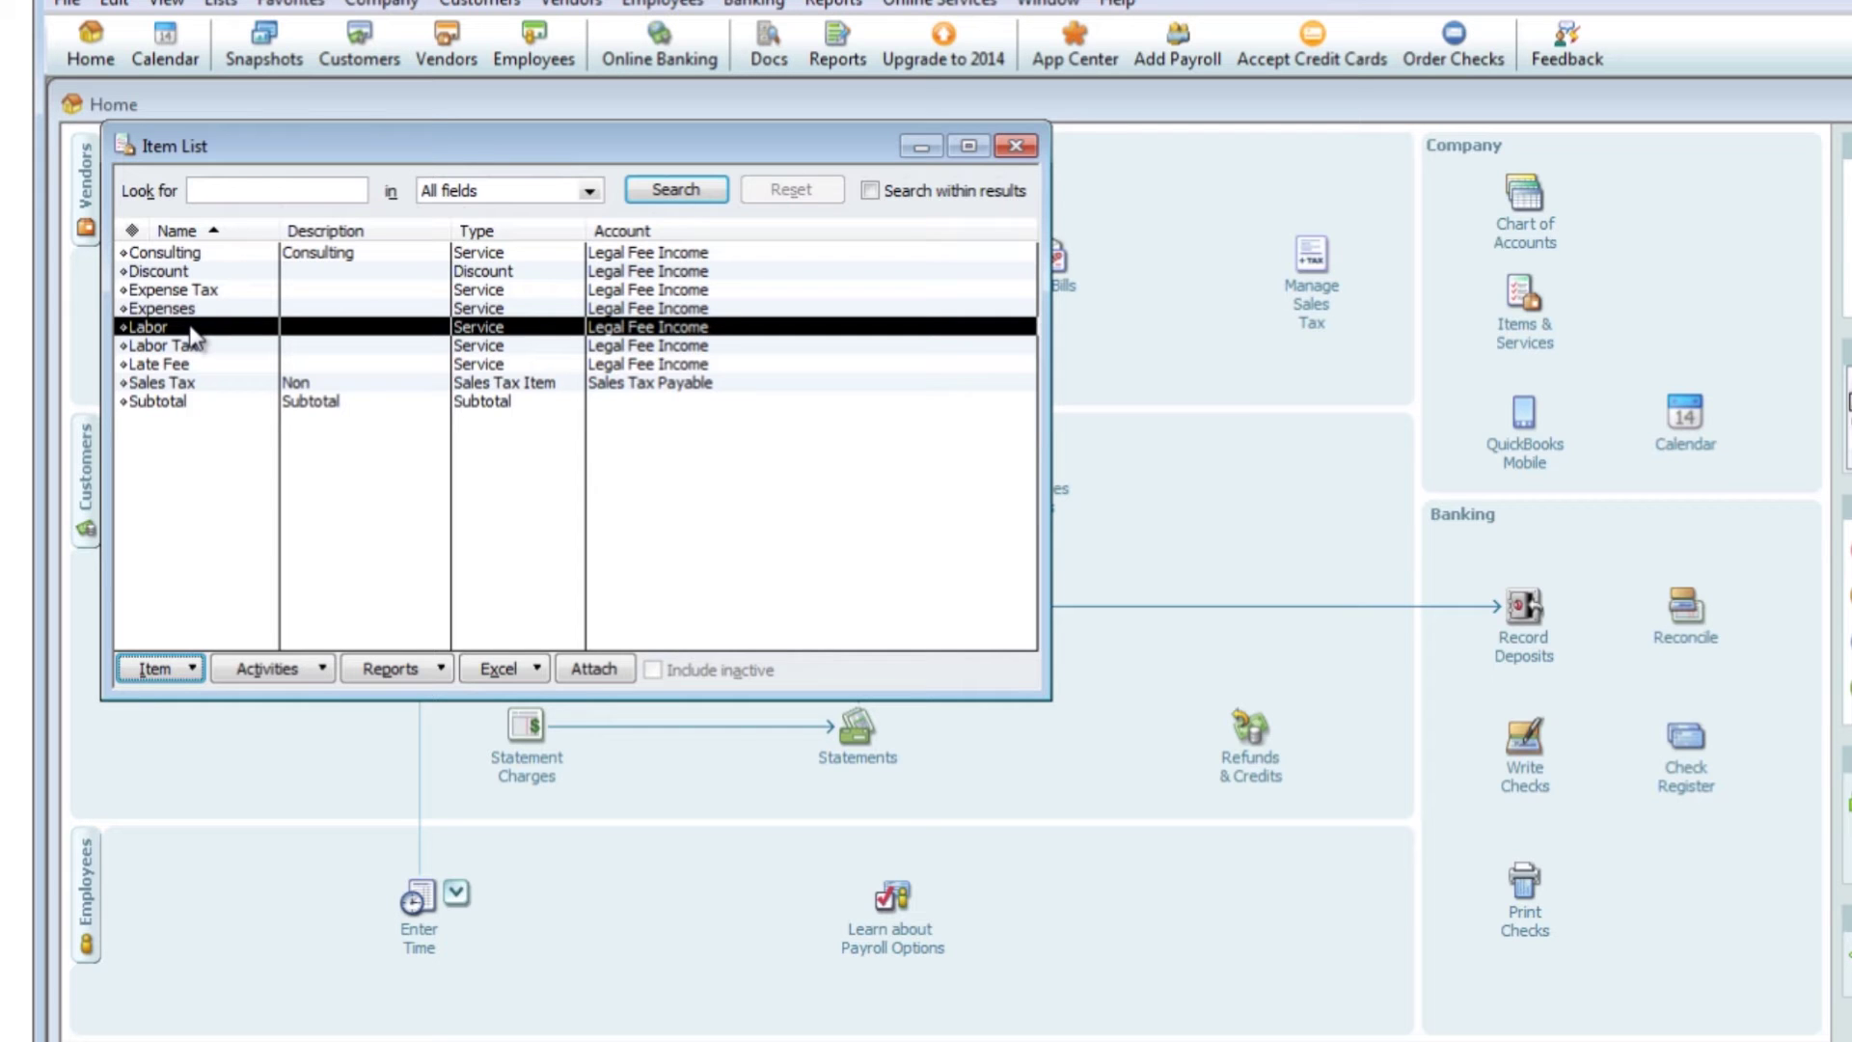
pyautogui.hotkey('alt', 'Tab')
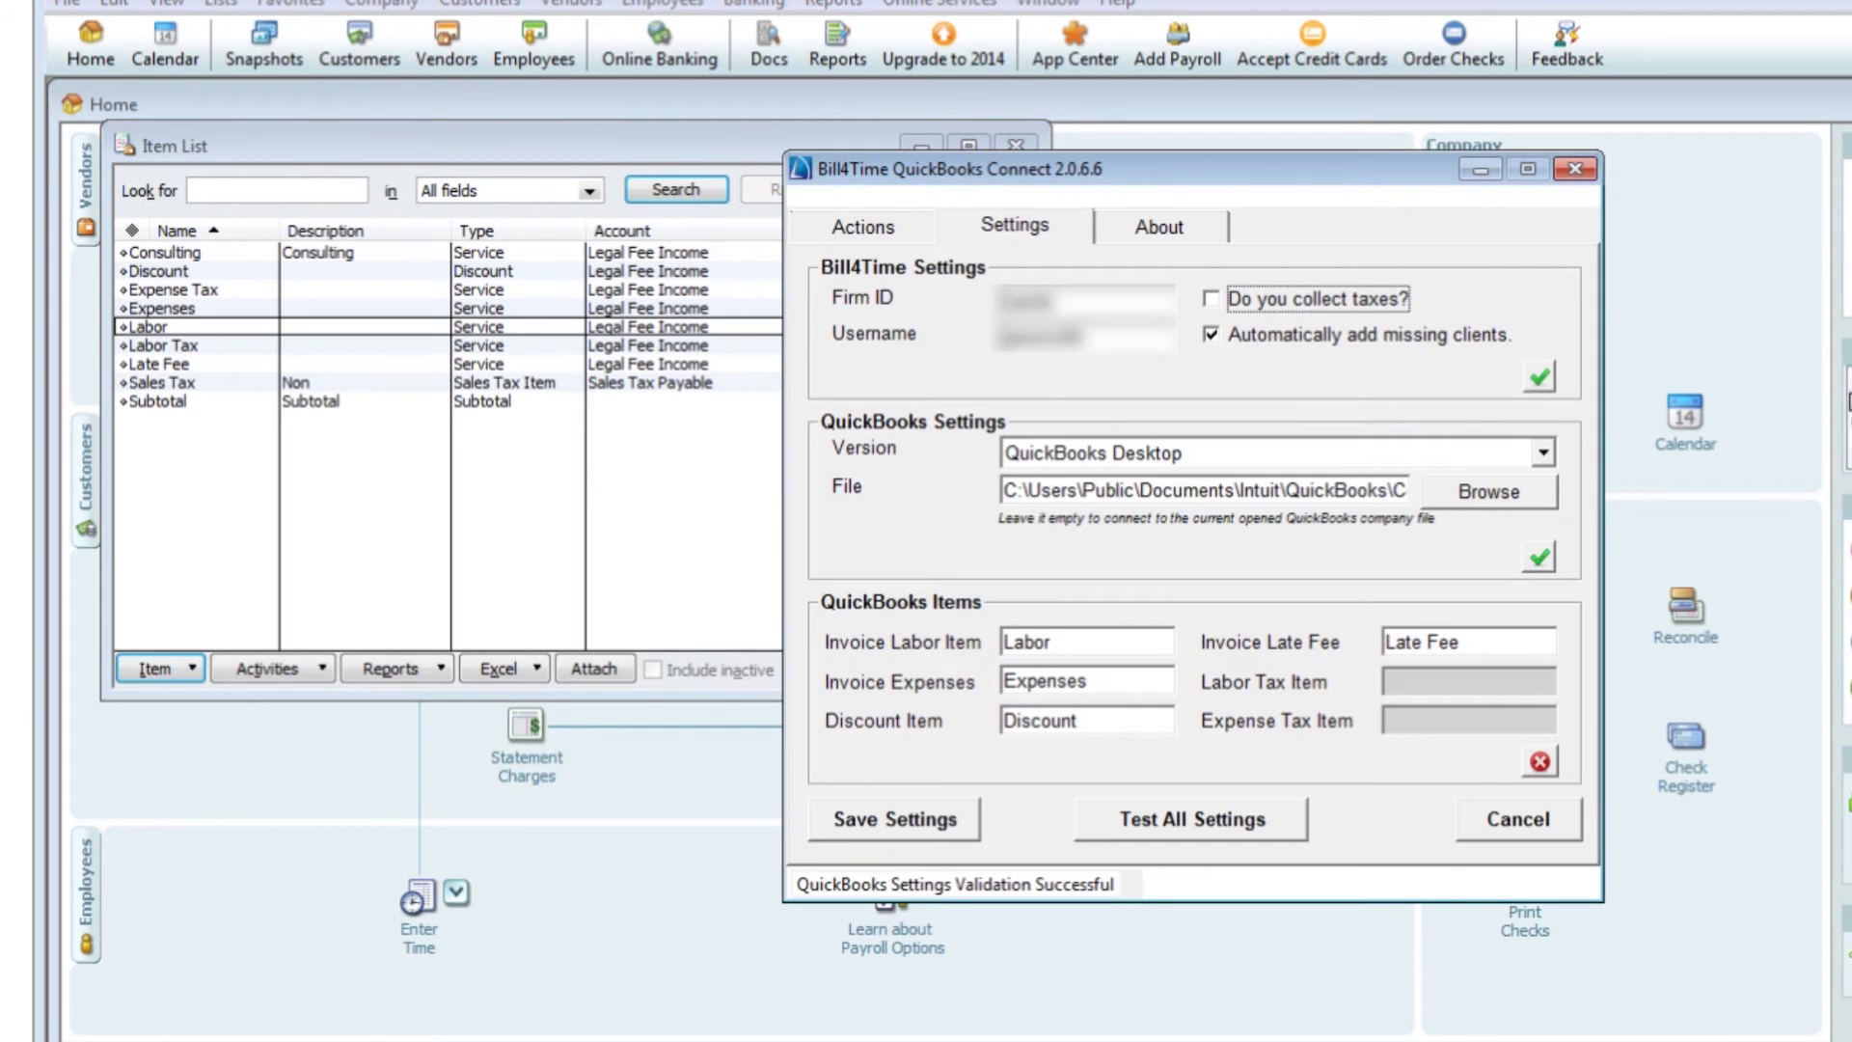
# Test the QuickBooks item mappings and save the connector settings
pyautogui.click(1541, 762)
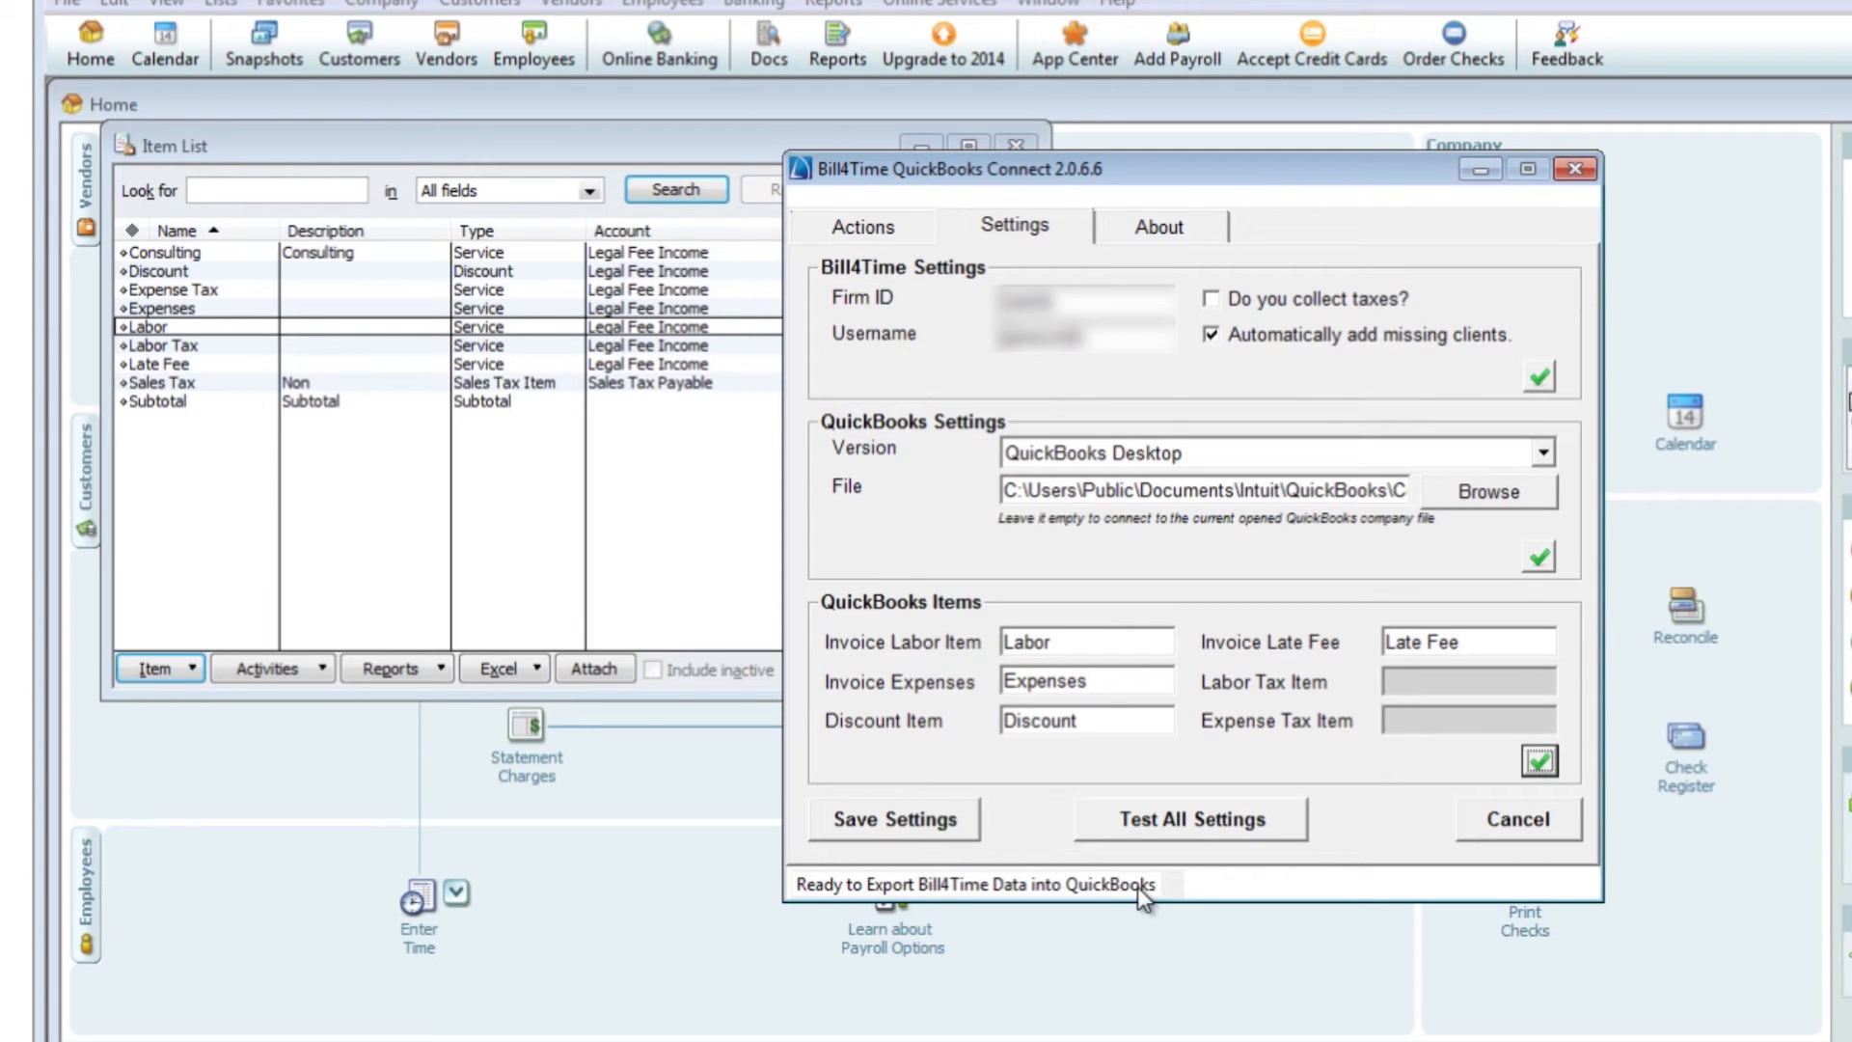
pyautogui.click(895, 818)
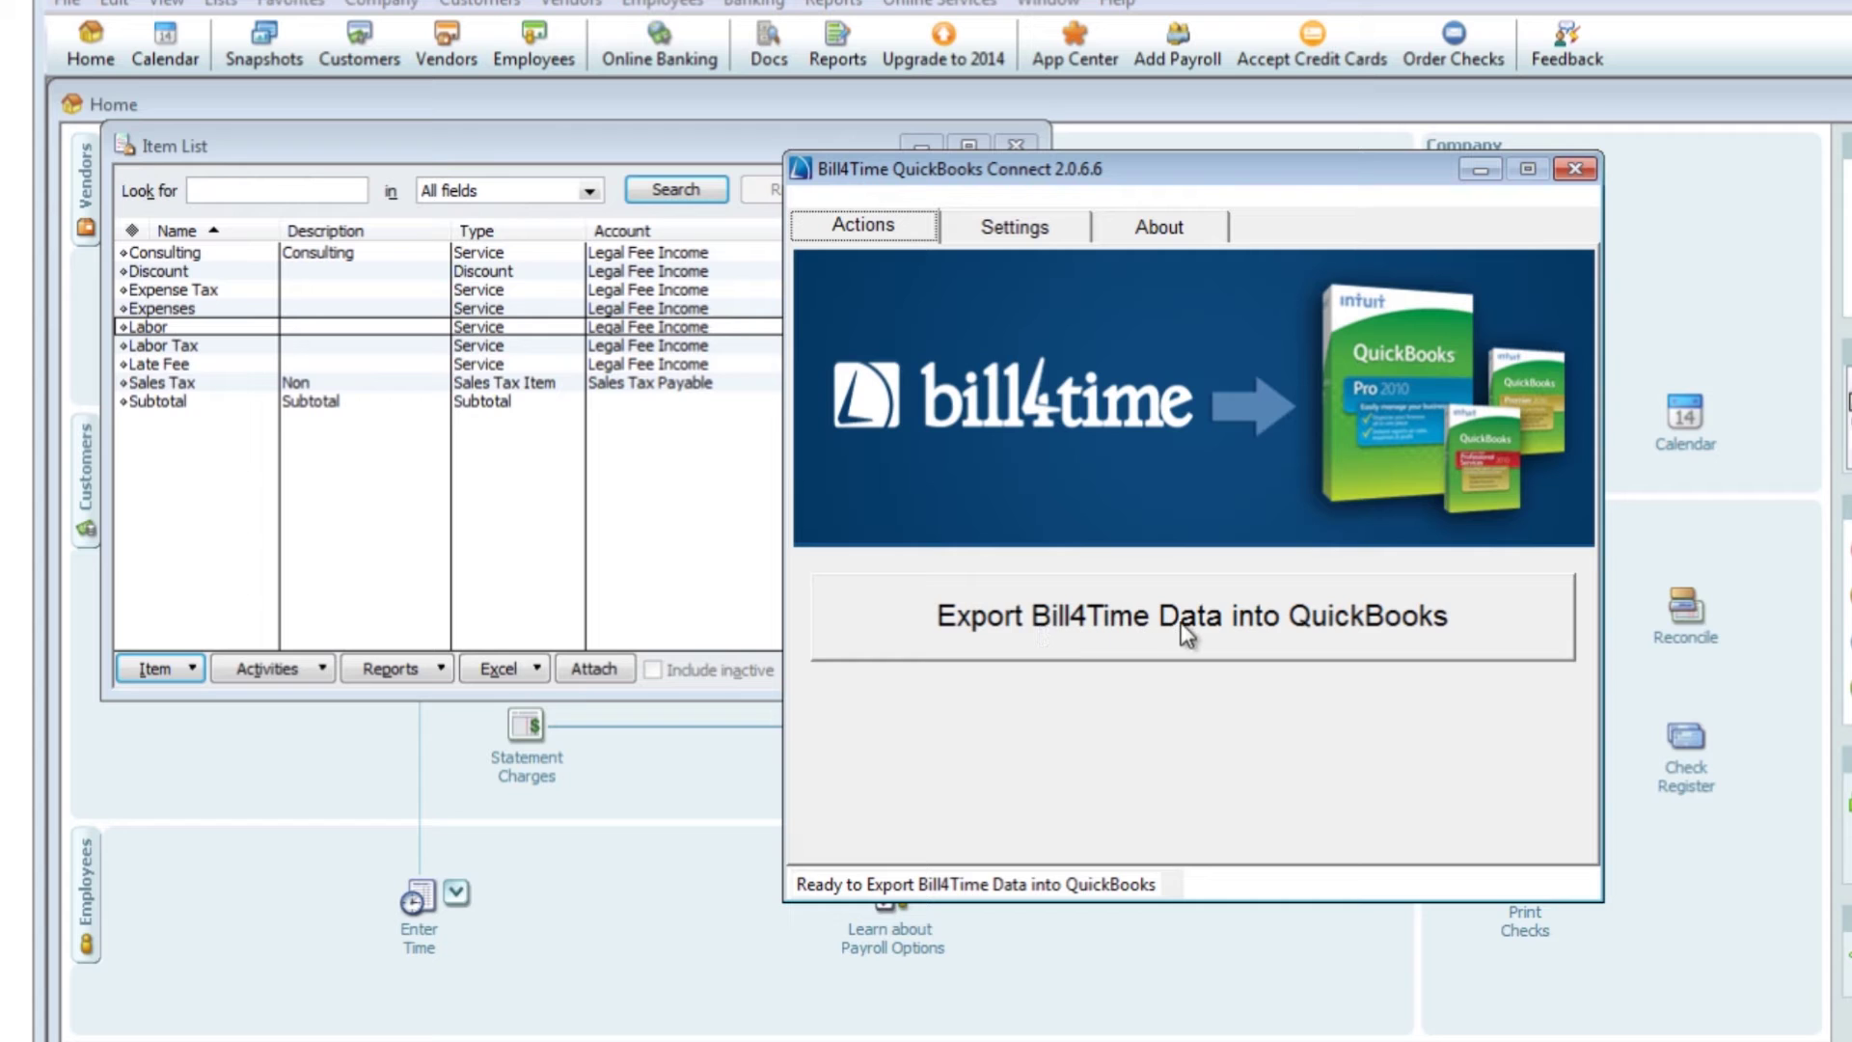
# Open the export details, review the QBErrorMsg warnings, and import all 18 records into QuickBooks
pyautogui.click(1248, 624)
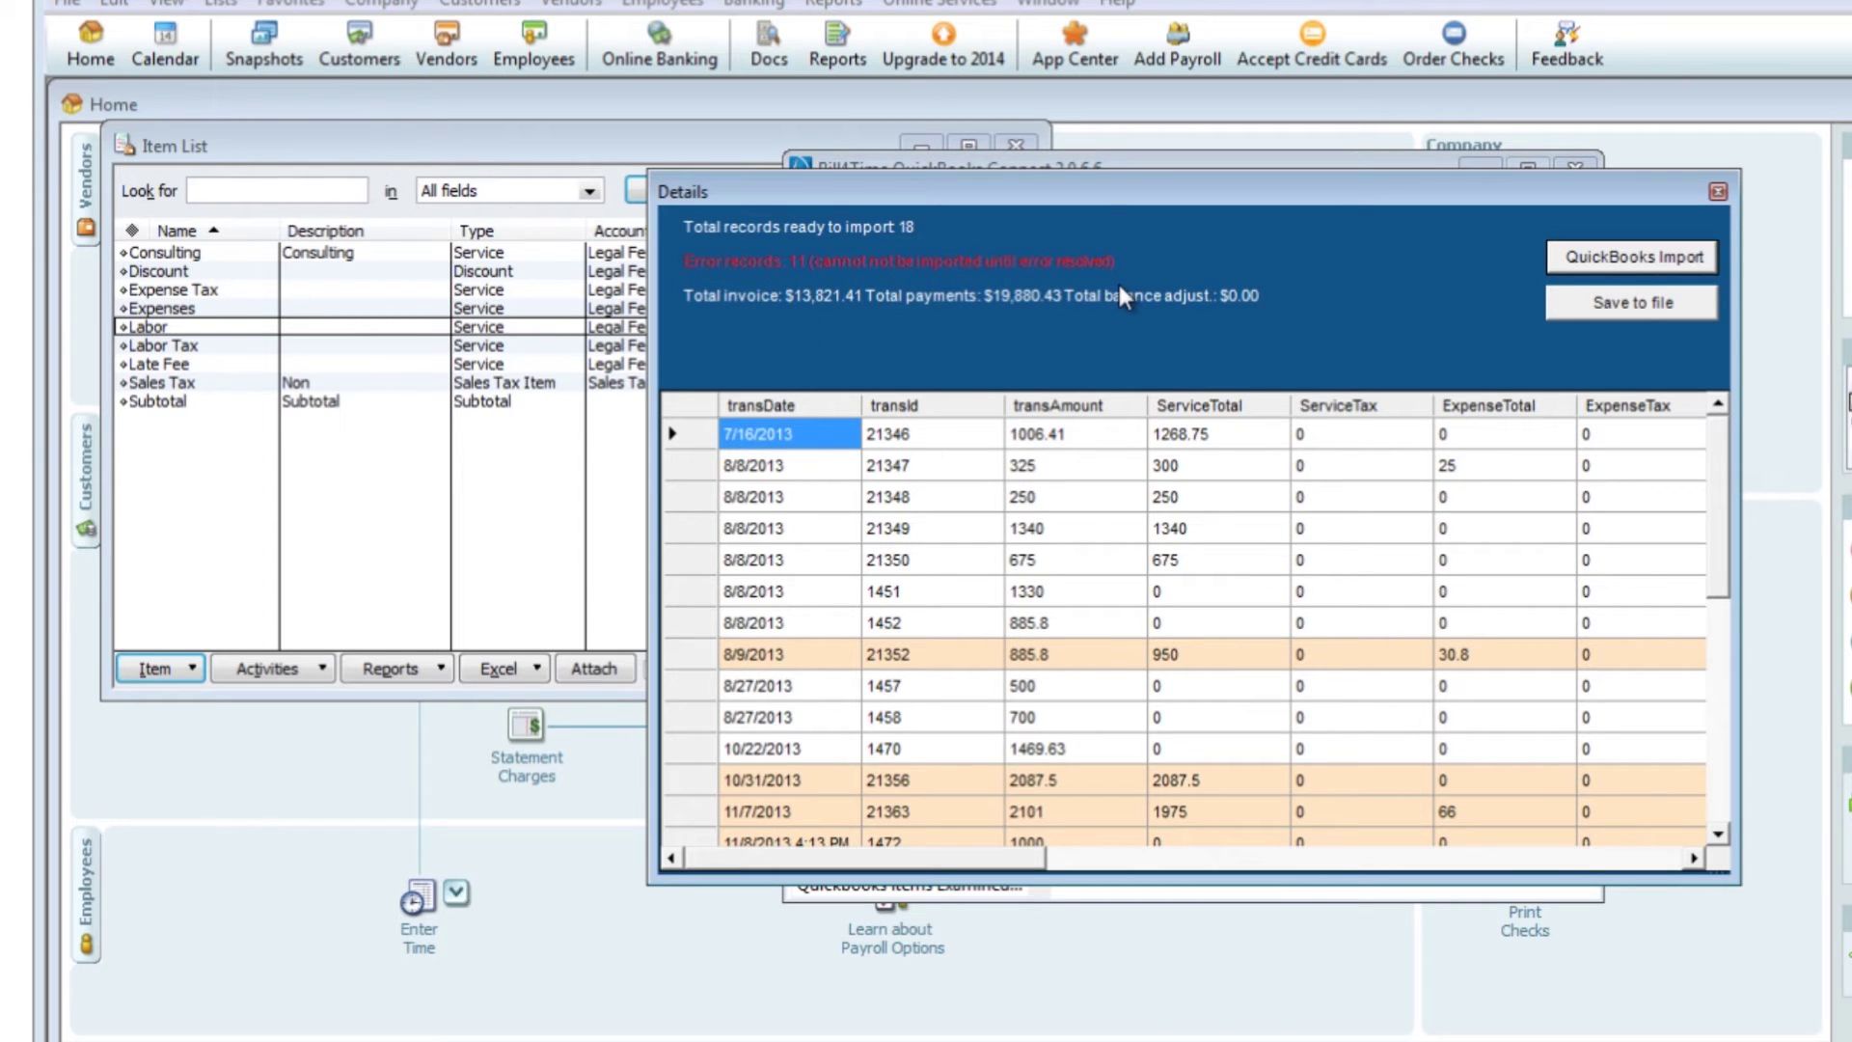
pyautogui.moveTo(1036, 851); pyautogui.dragTo(1685, 876)
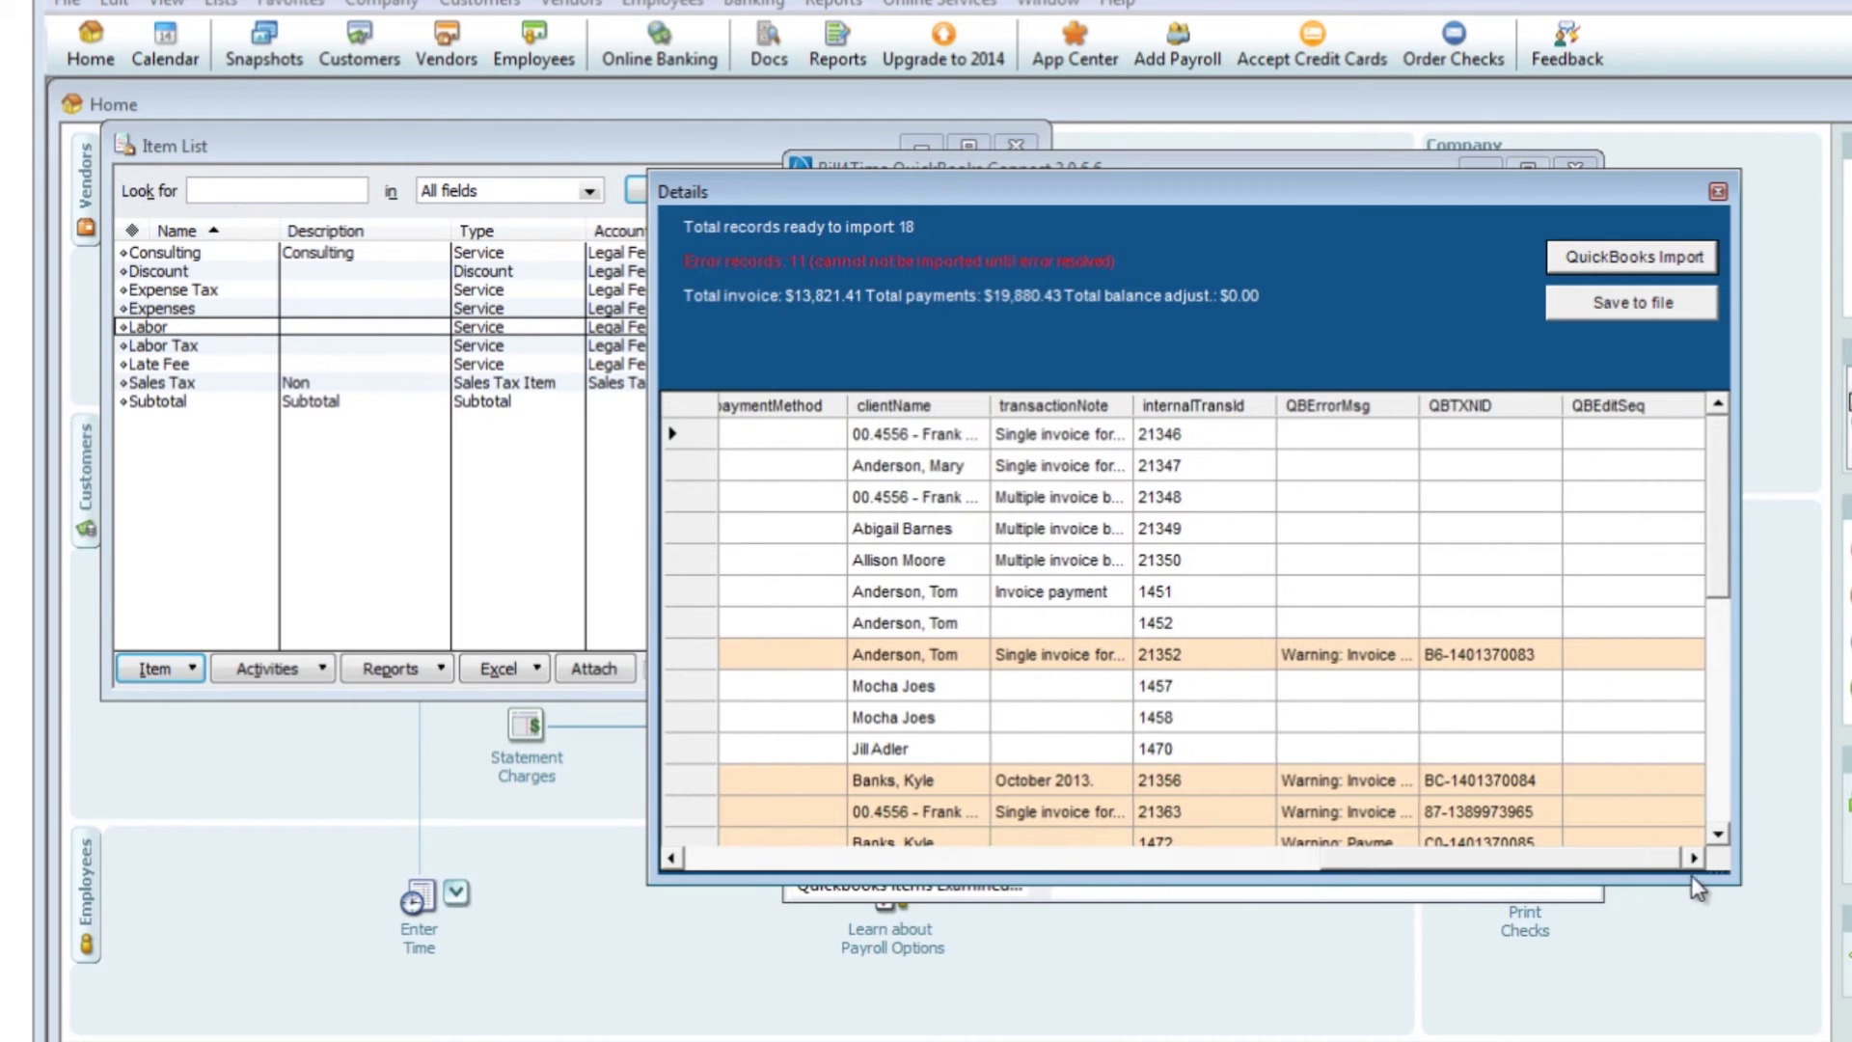
pyautogui.moveTo(1419, 407); pyautogui.dragTo(1652, 407)
pyautogui.moveTo(1376, 873); pyautogui.dragTo(1466, 873)
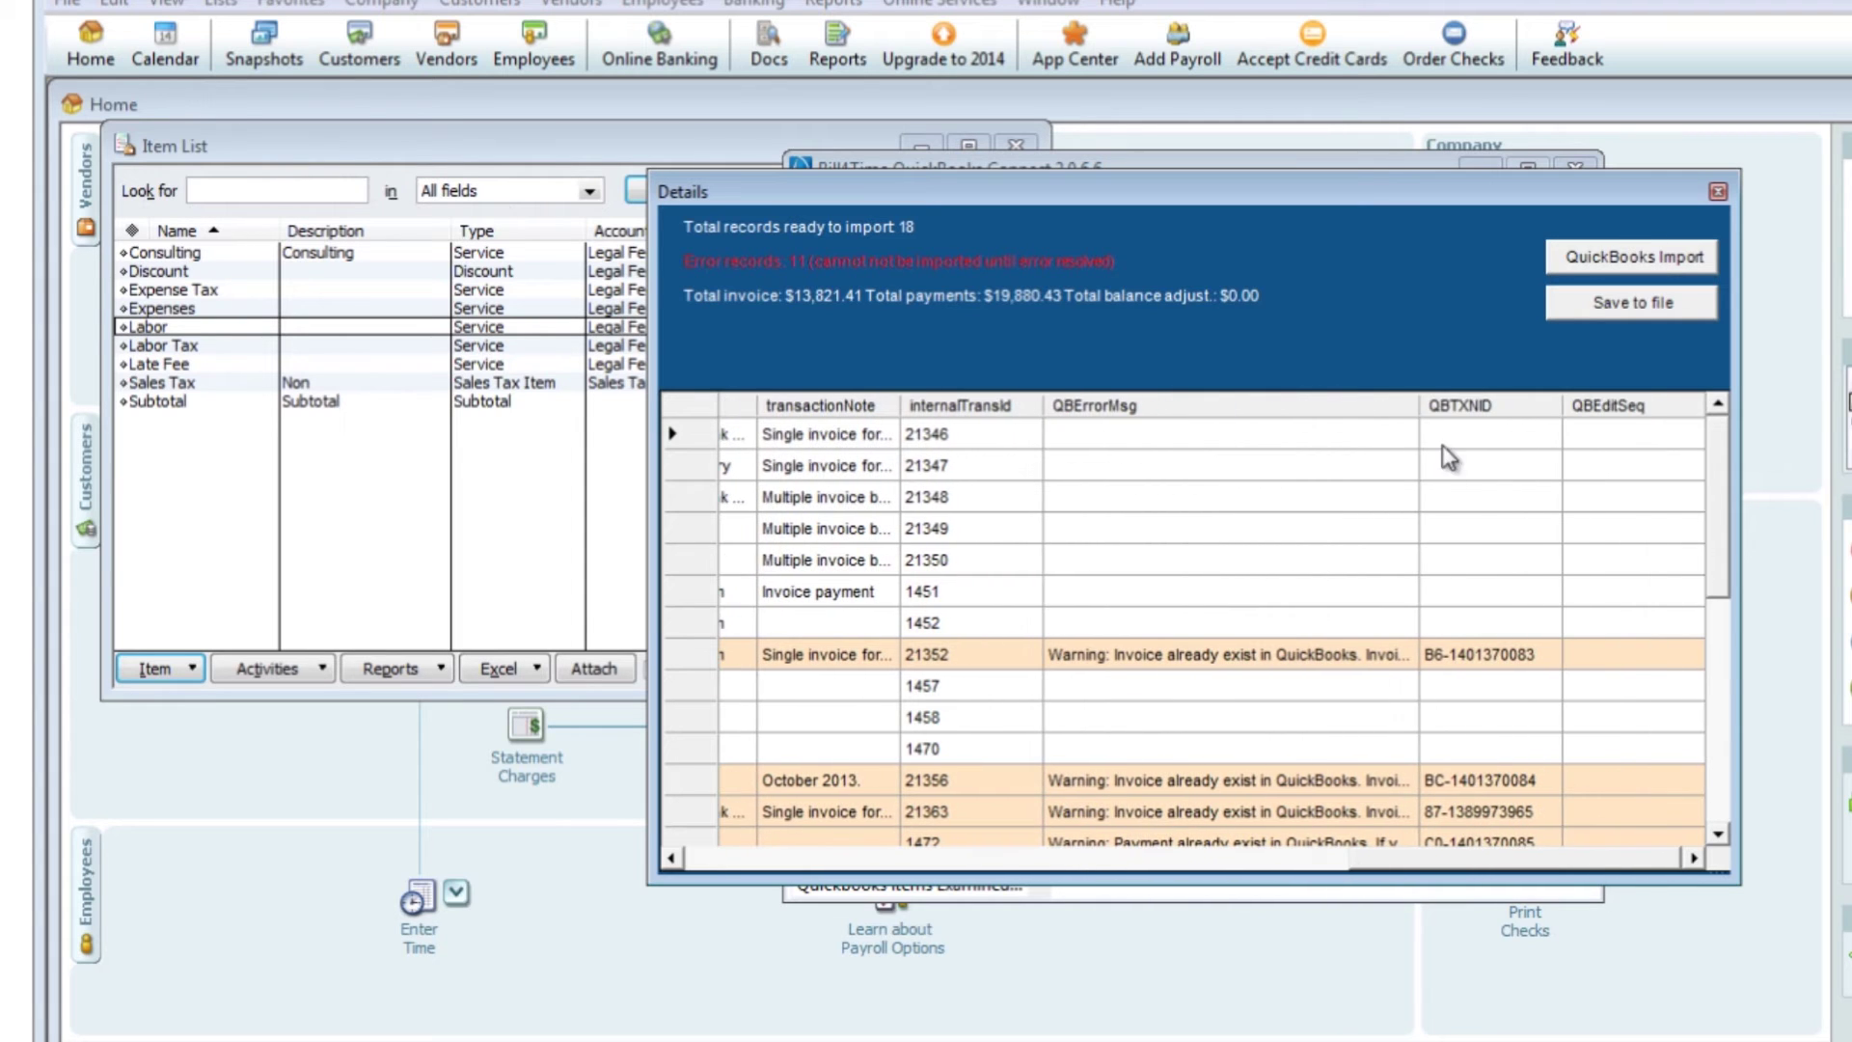
pyautogui.moveTo(1419, 406); pyautogui.dragTo(1580, 406)
pyautogui.scroll(-3, 1368, 681)
pyautogui.scroll(-2, 1368, 681)
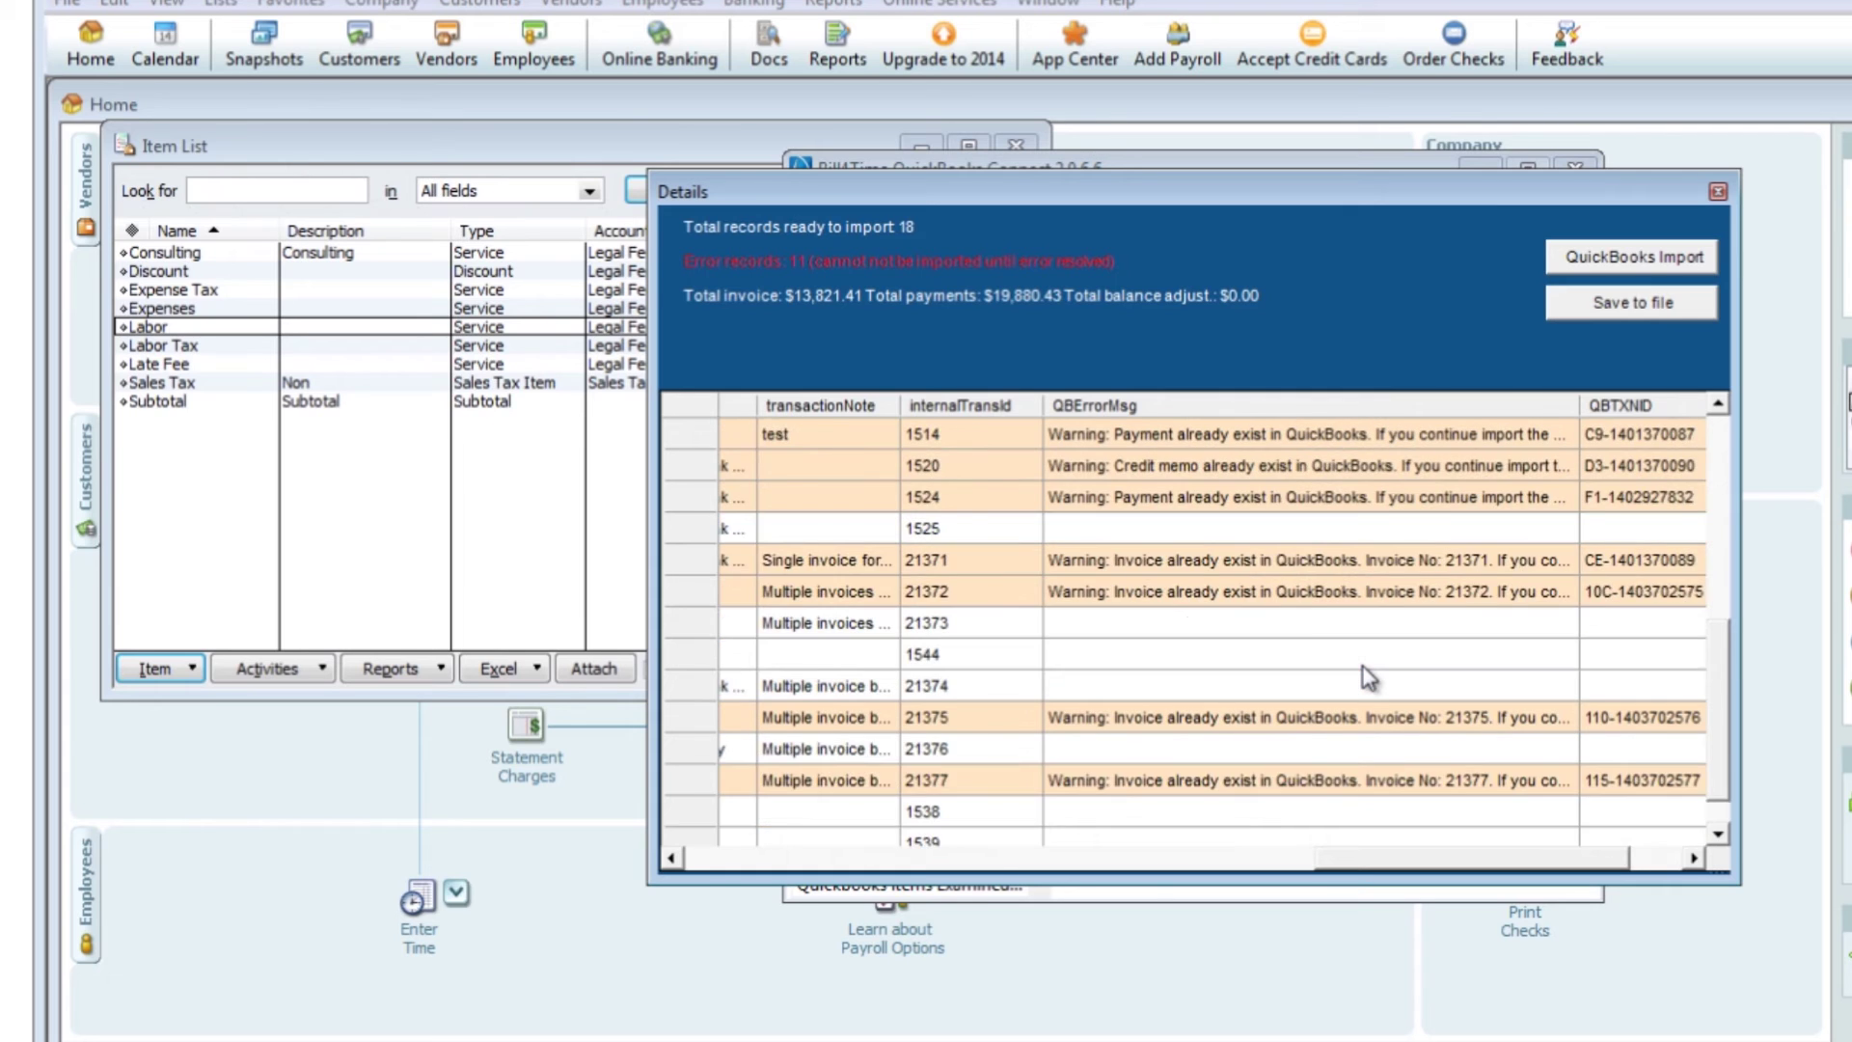
pyautogui.scroll(-1, 1370, 666)
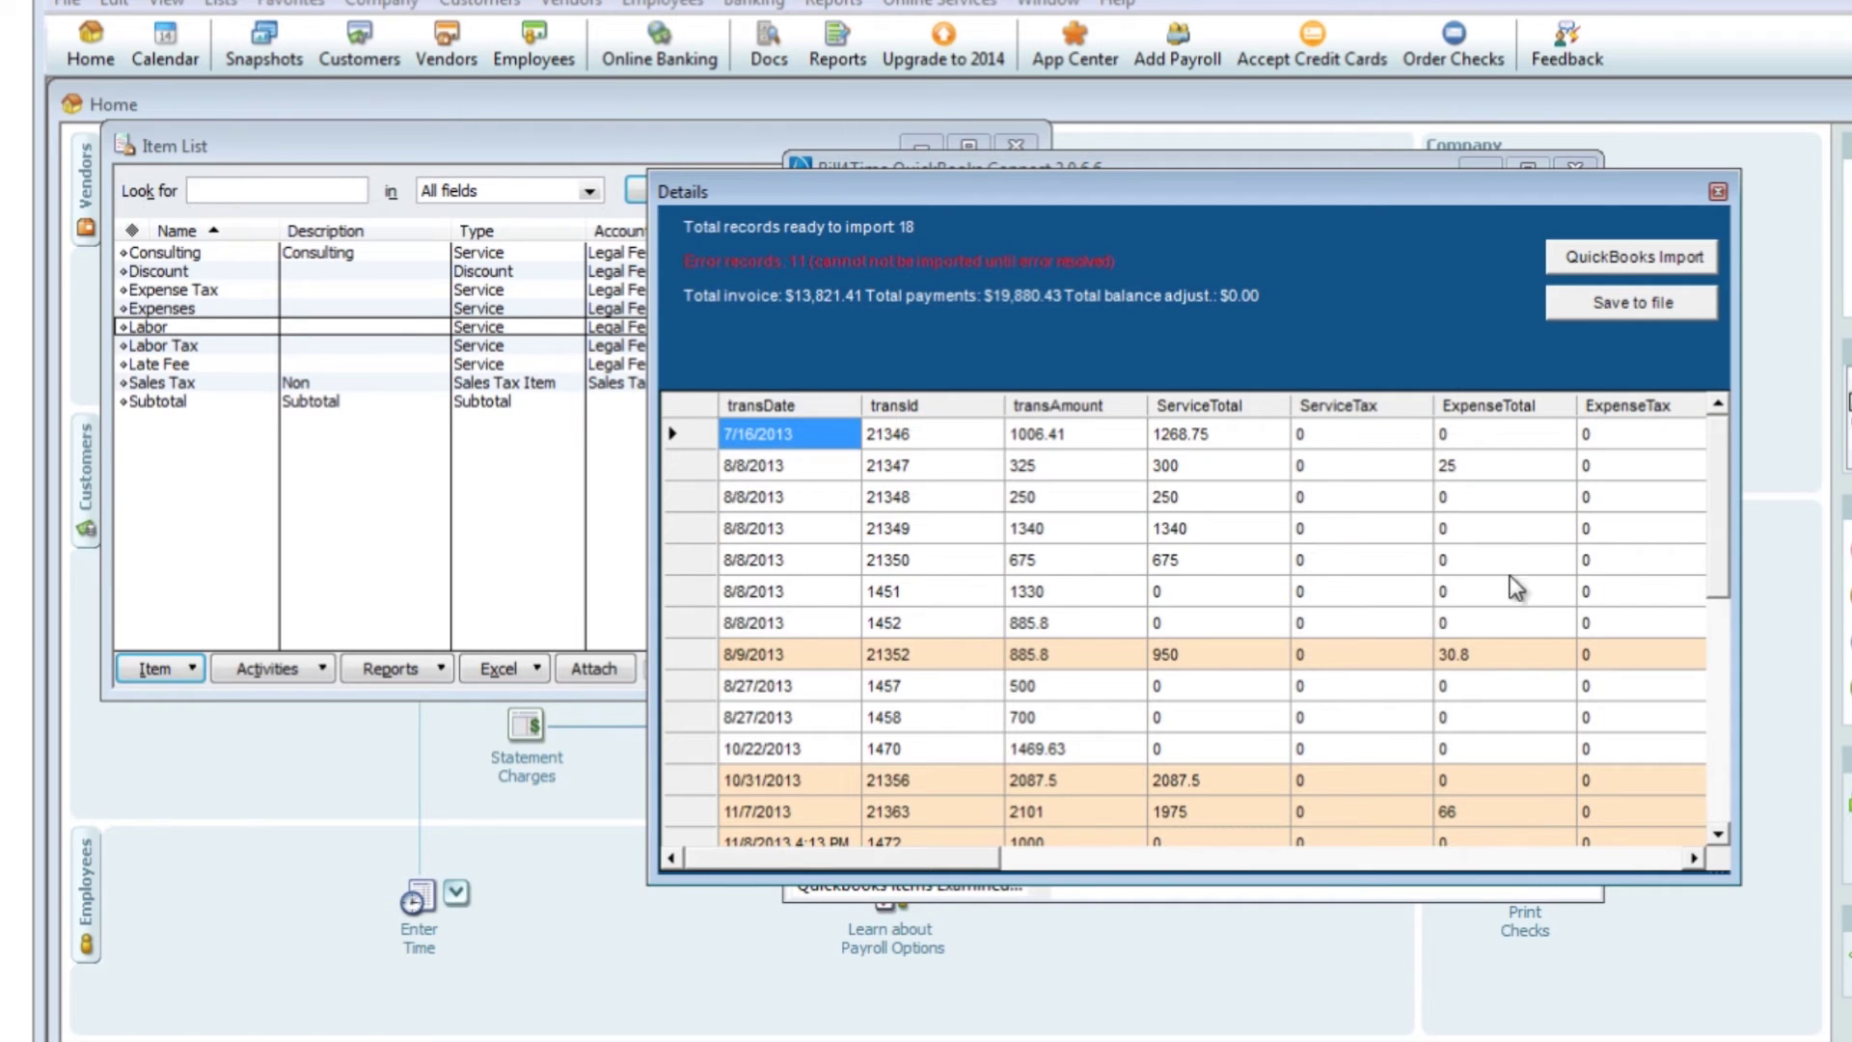
pyautogui.click(1621, 259)
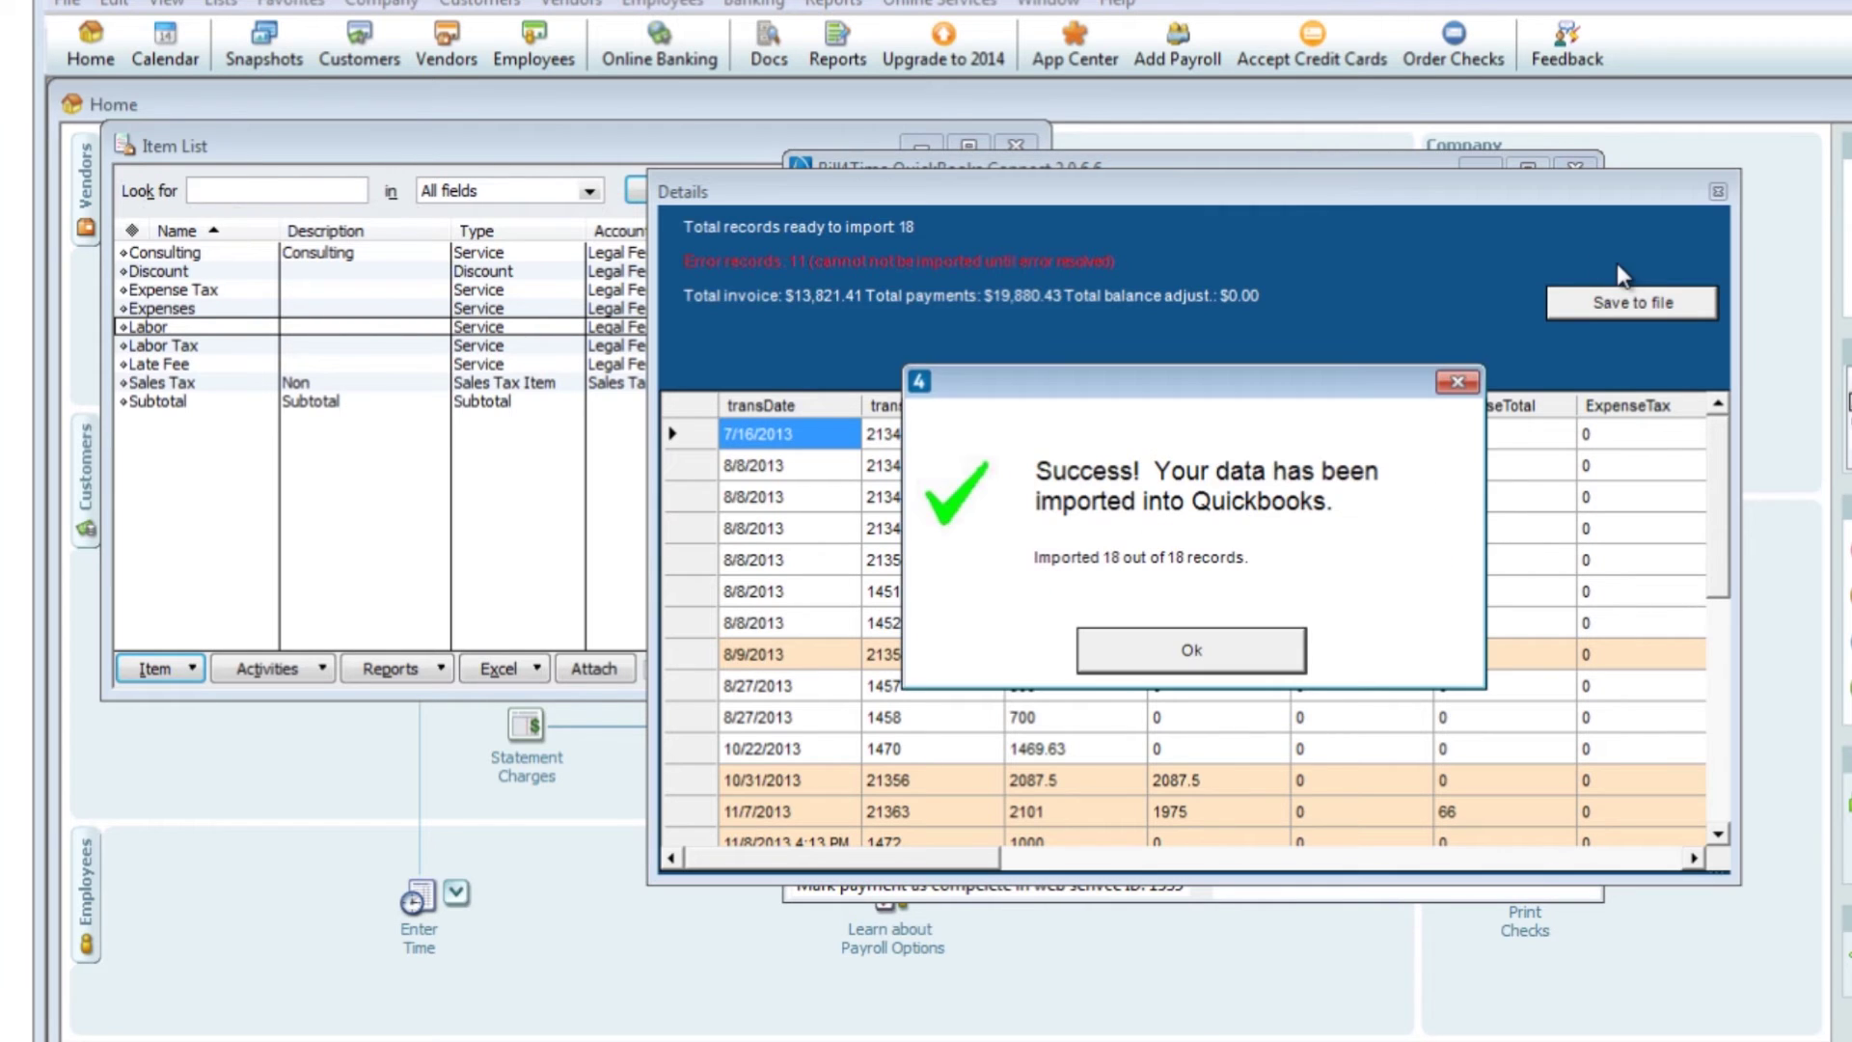
pyautogui.click(1218, 662)
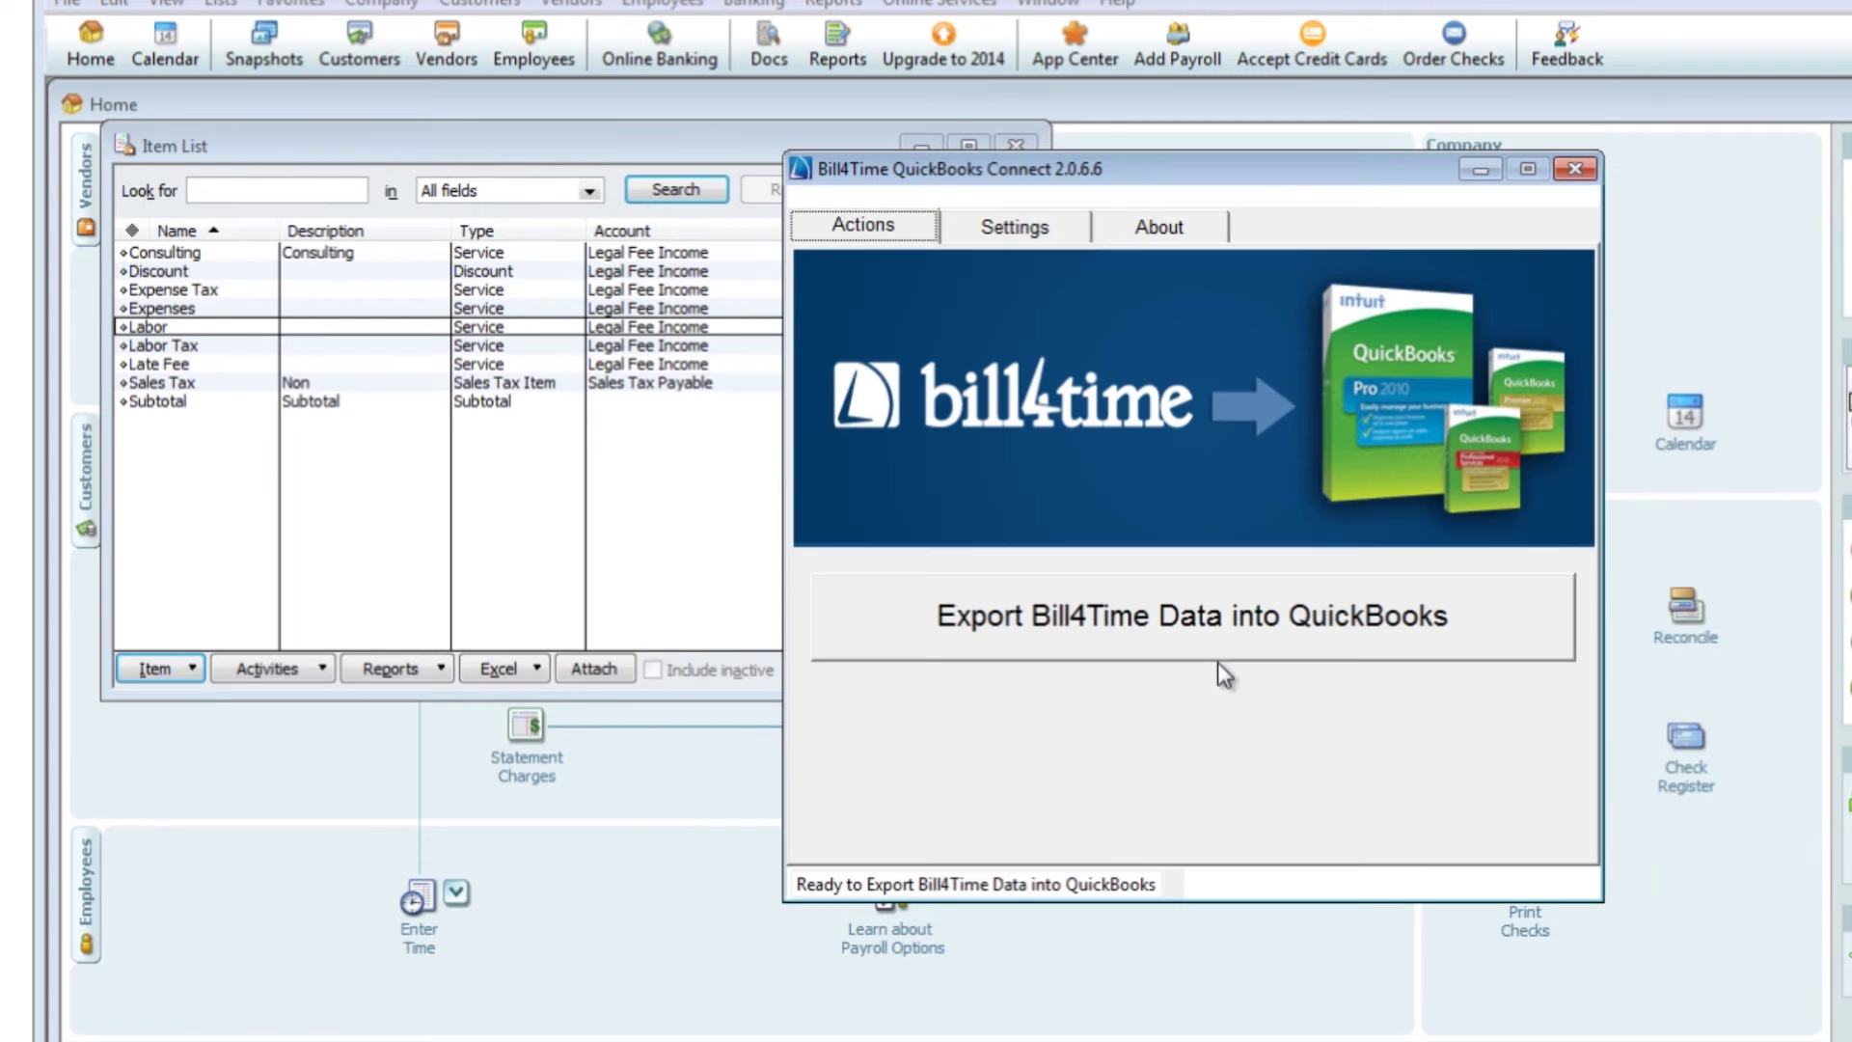
# In the Customer Center, check a customer's imported invoice 49 and 5,400.00 payment
pyautogui.click(1011, 145)
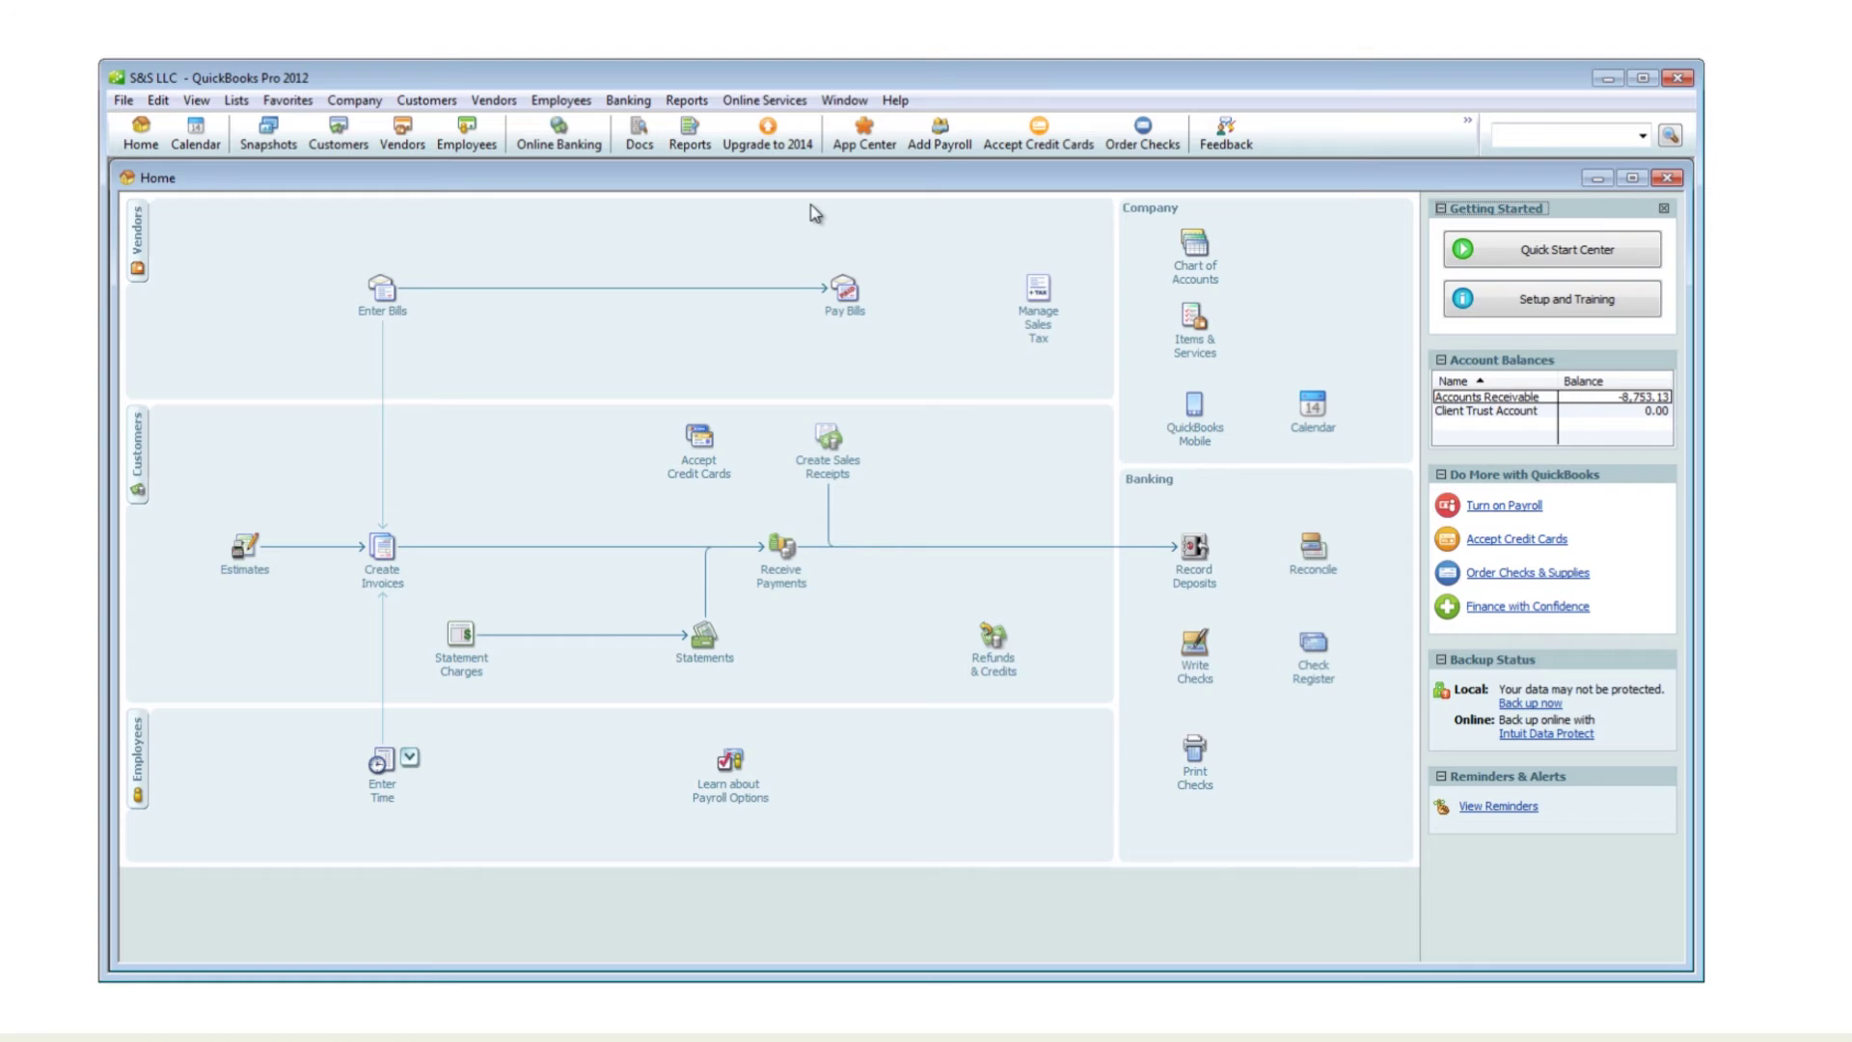
pyautogui.click(336, 133)
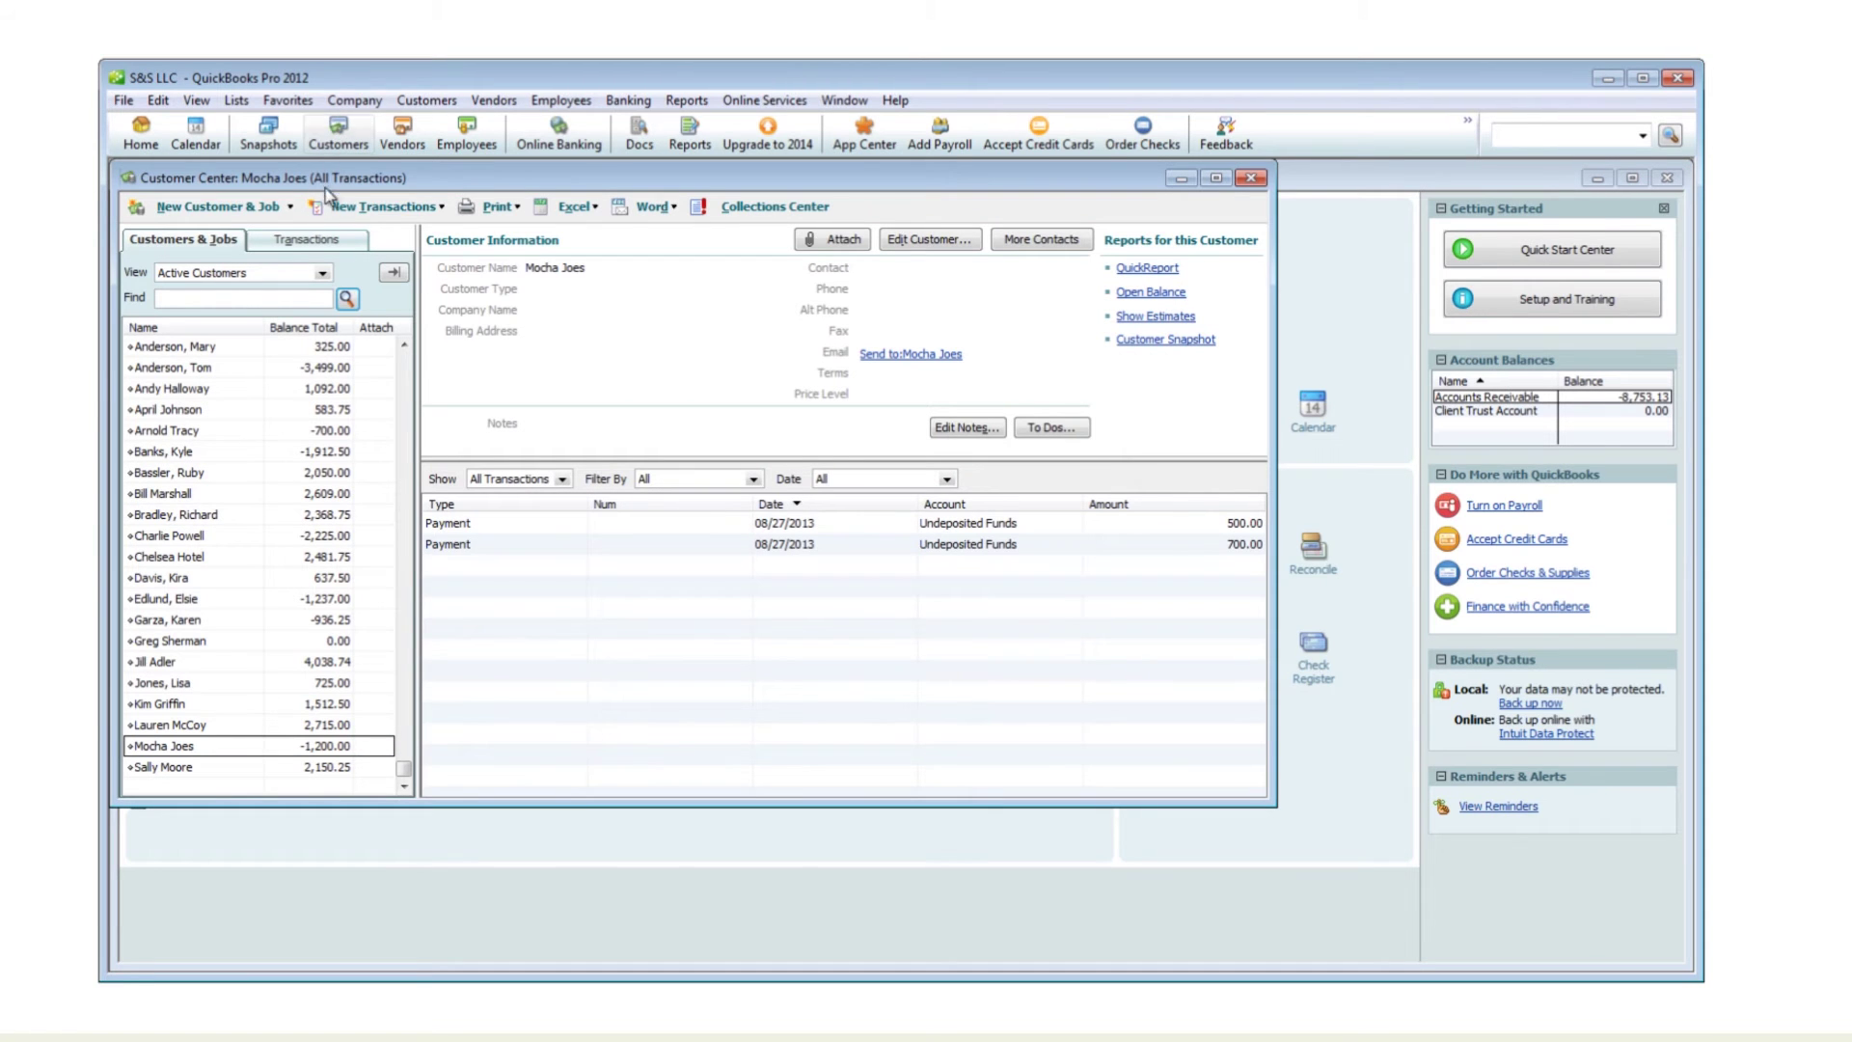
pyautogui.click(201, 644)
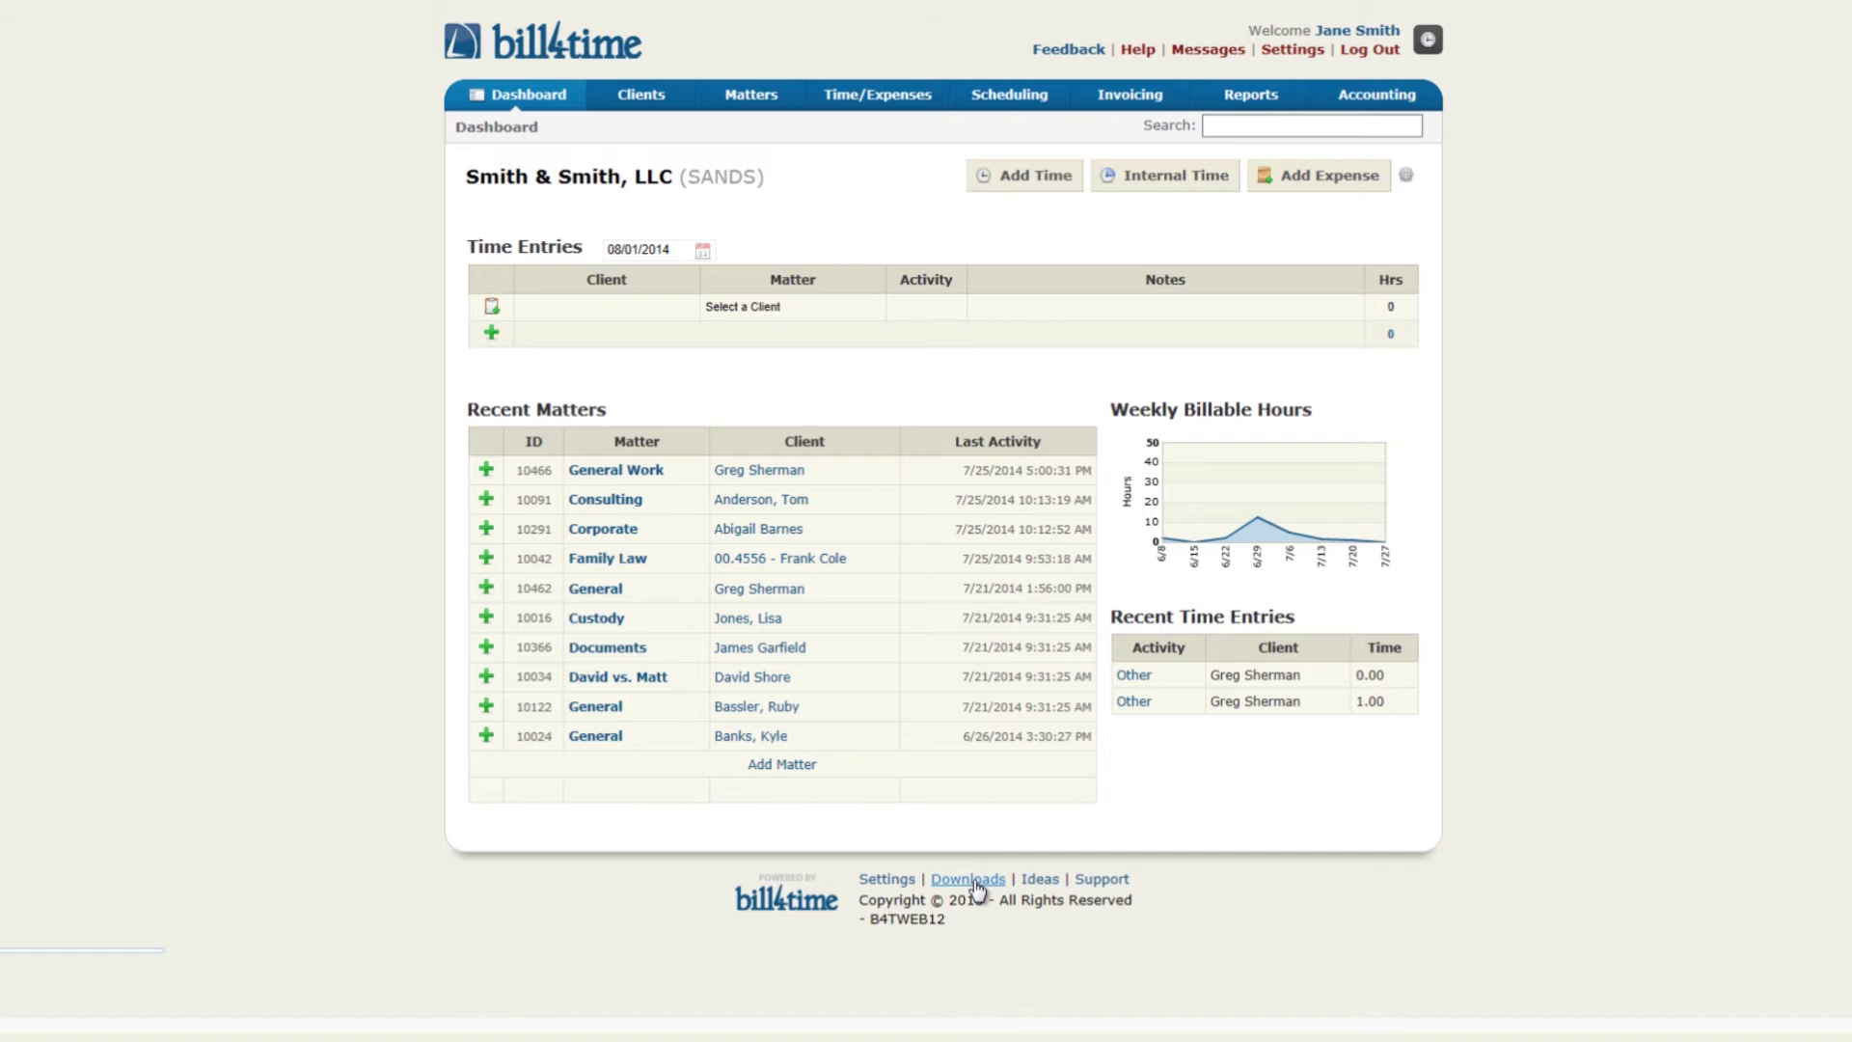
# Open the Bill4Time Downloads list from the page footer
pyautogui.click(969, 880)
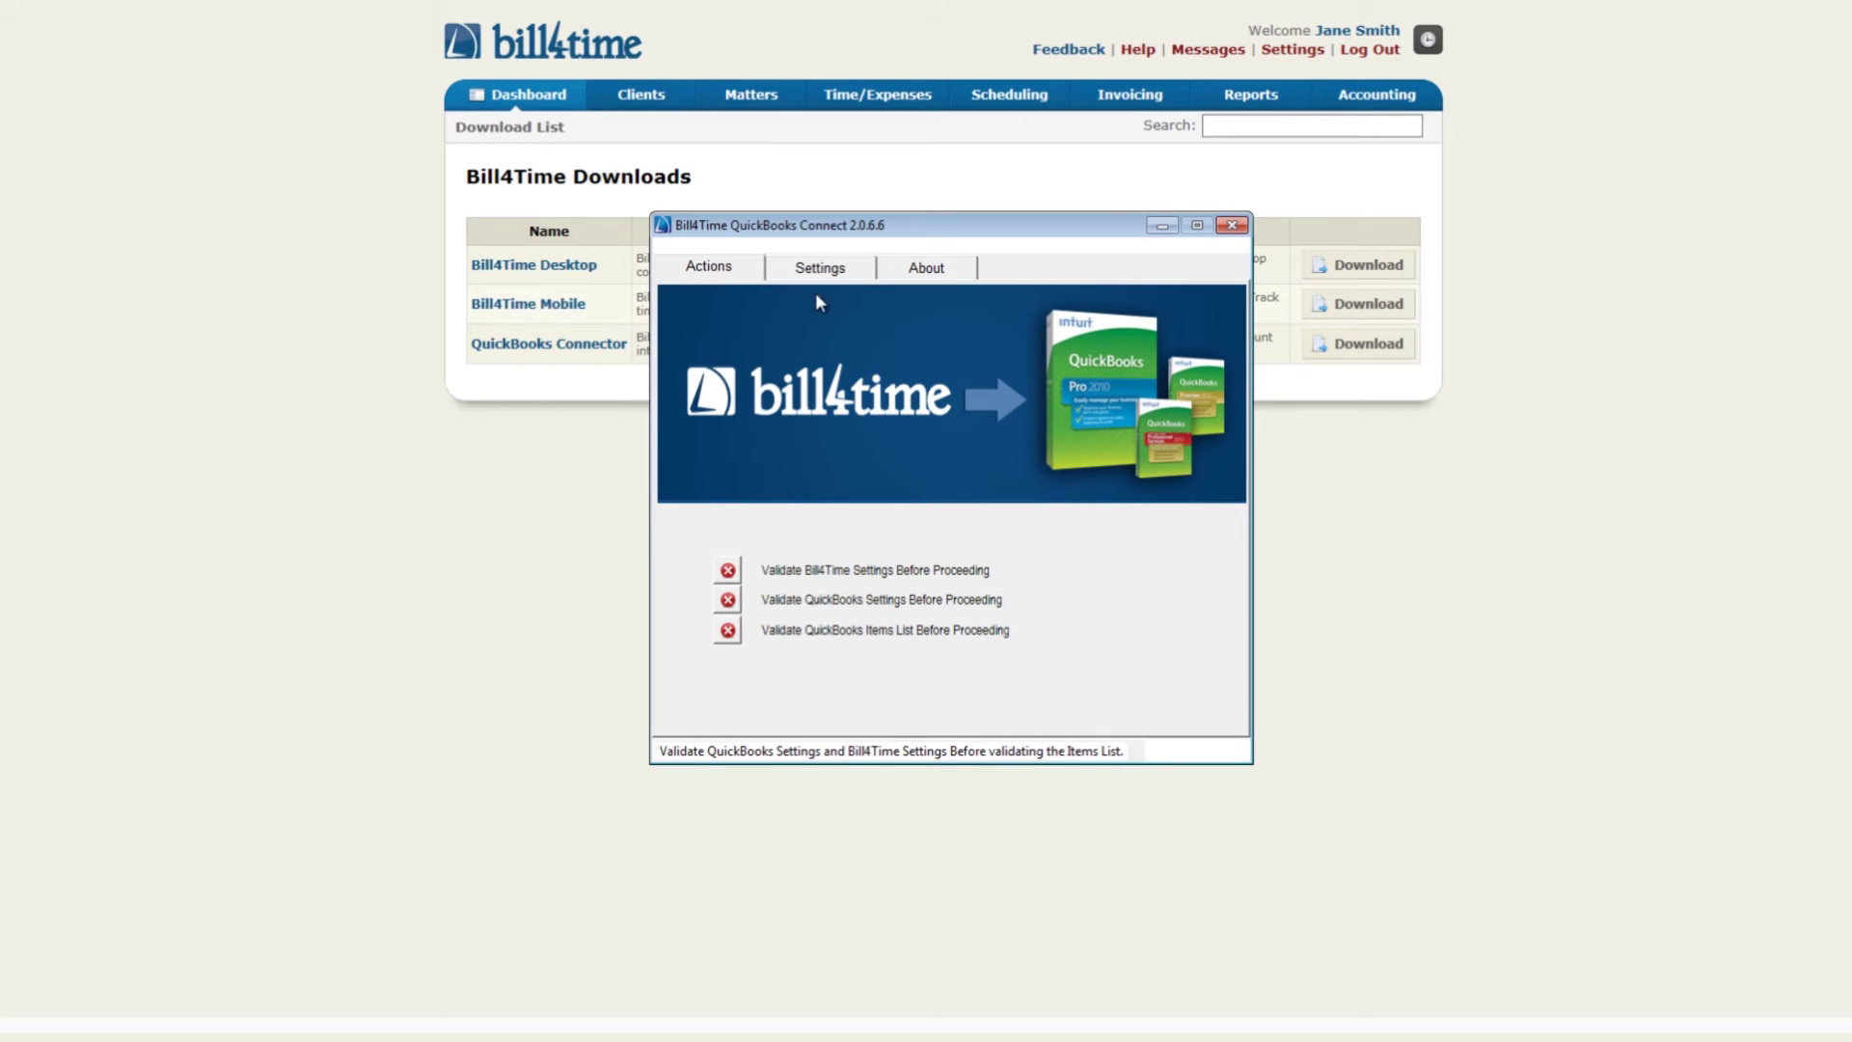
# Enter the firm ID and username, validate the Bill4Time login, and subscribe to QuickBooks Online
pyautogui.click(828, 270)
pyautogui.write('sample')
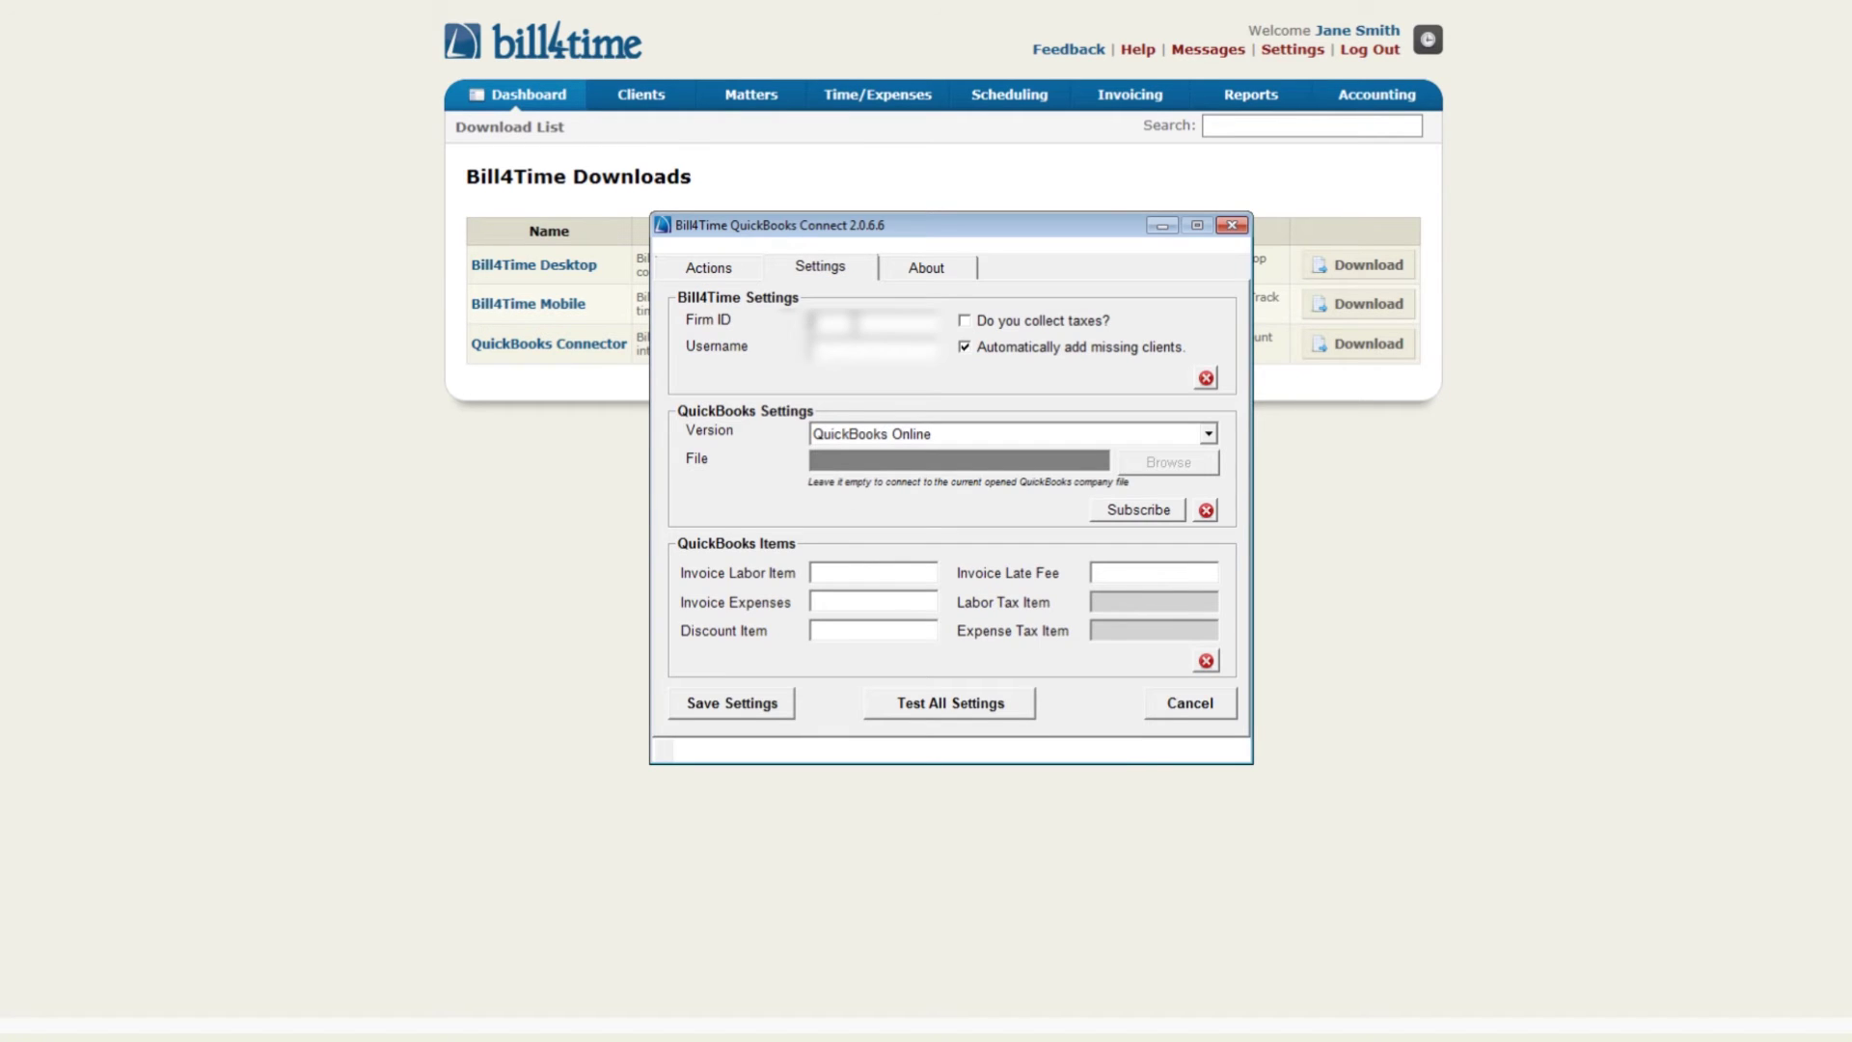
pyautogui.press('Tab')
pyautogui.write('janesmith')
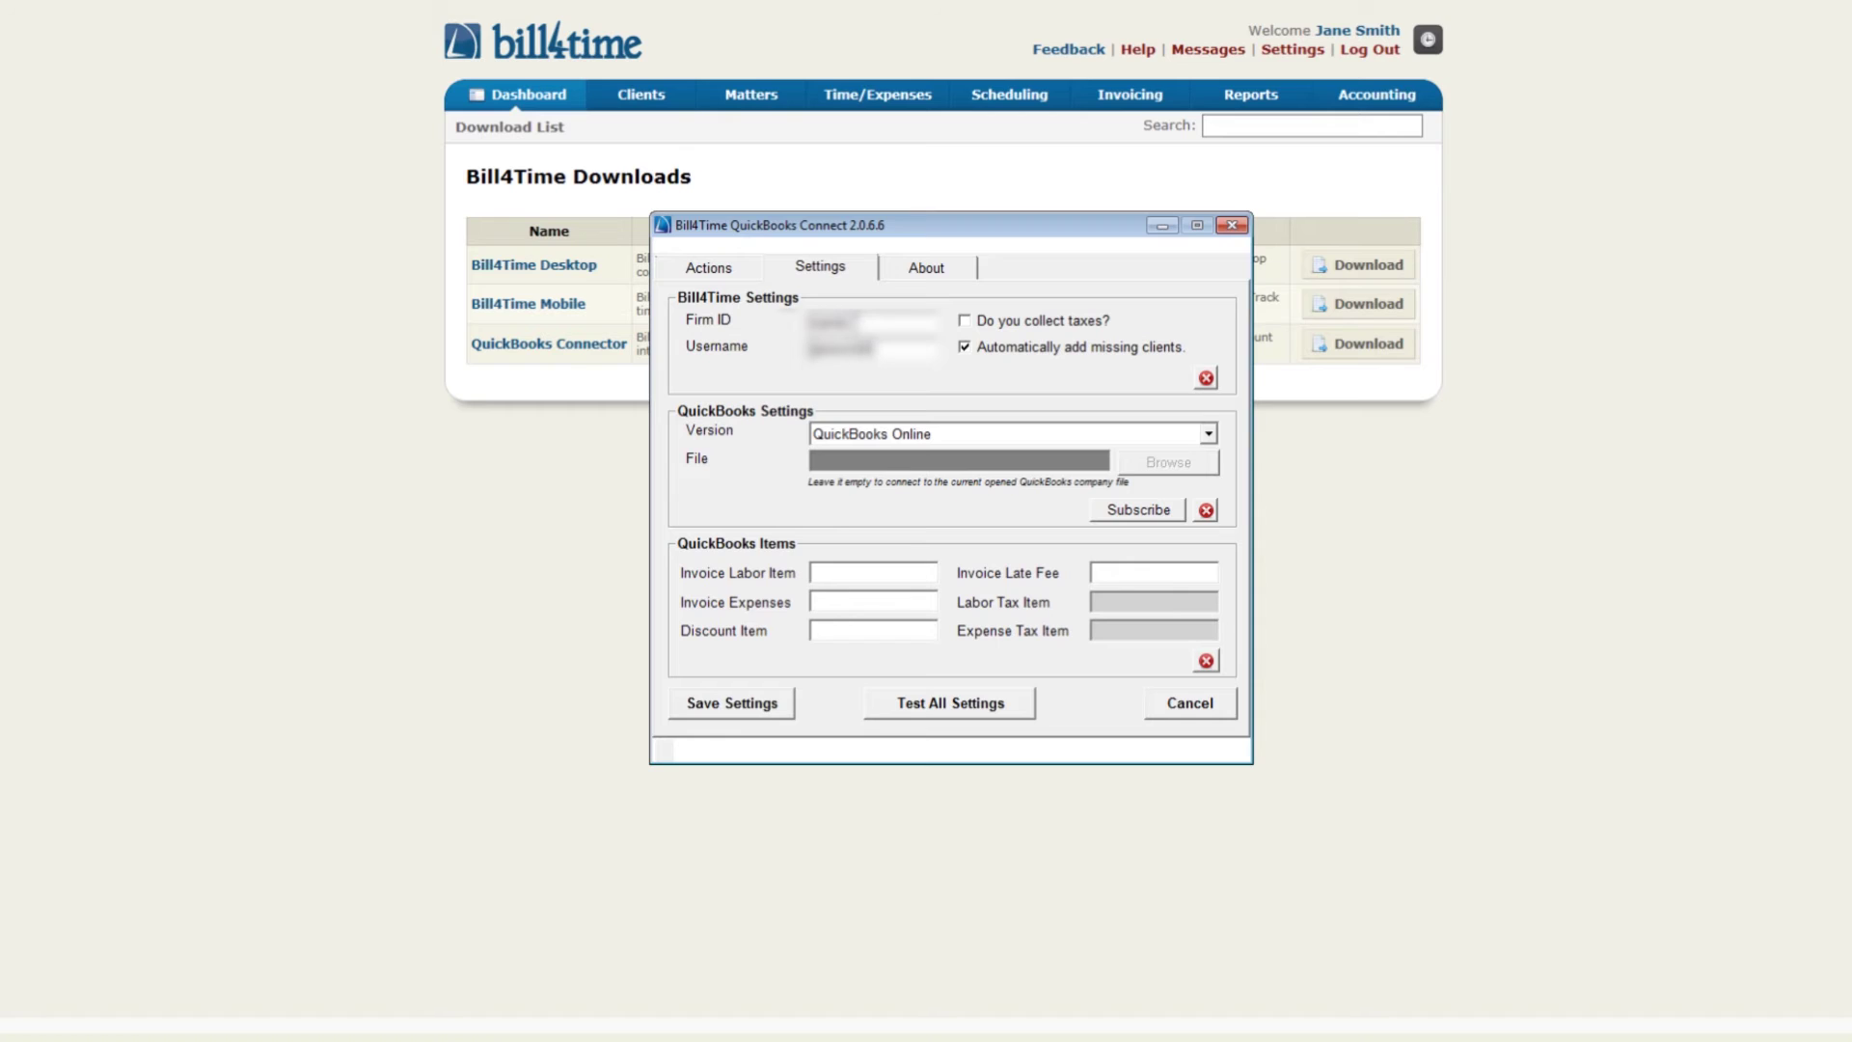
pyautogui.click(1207, 382)
pyautogui.write('****')
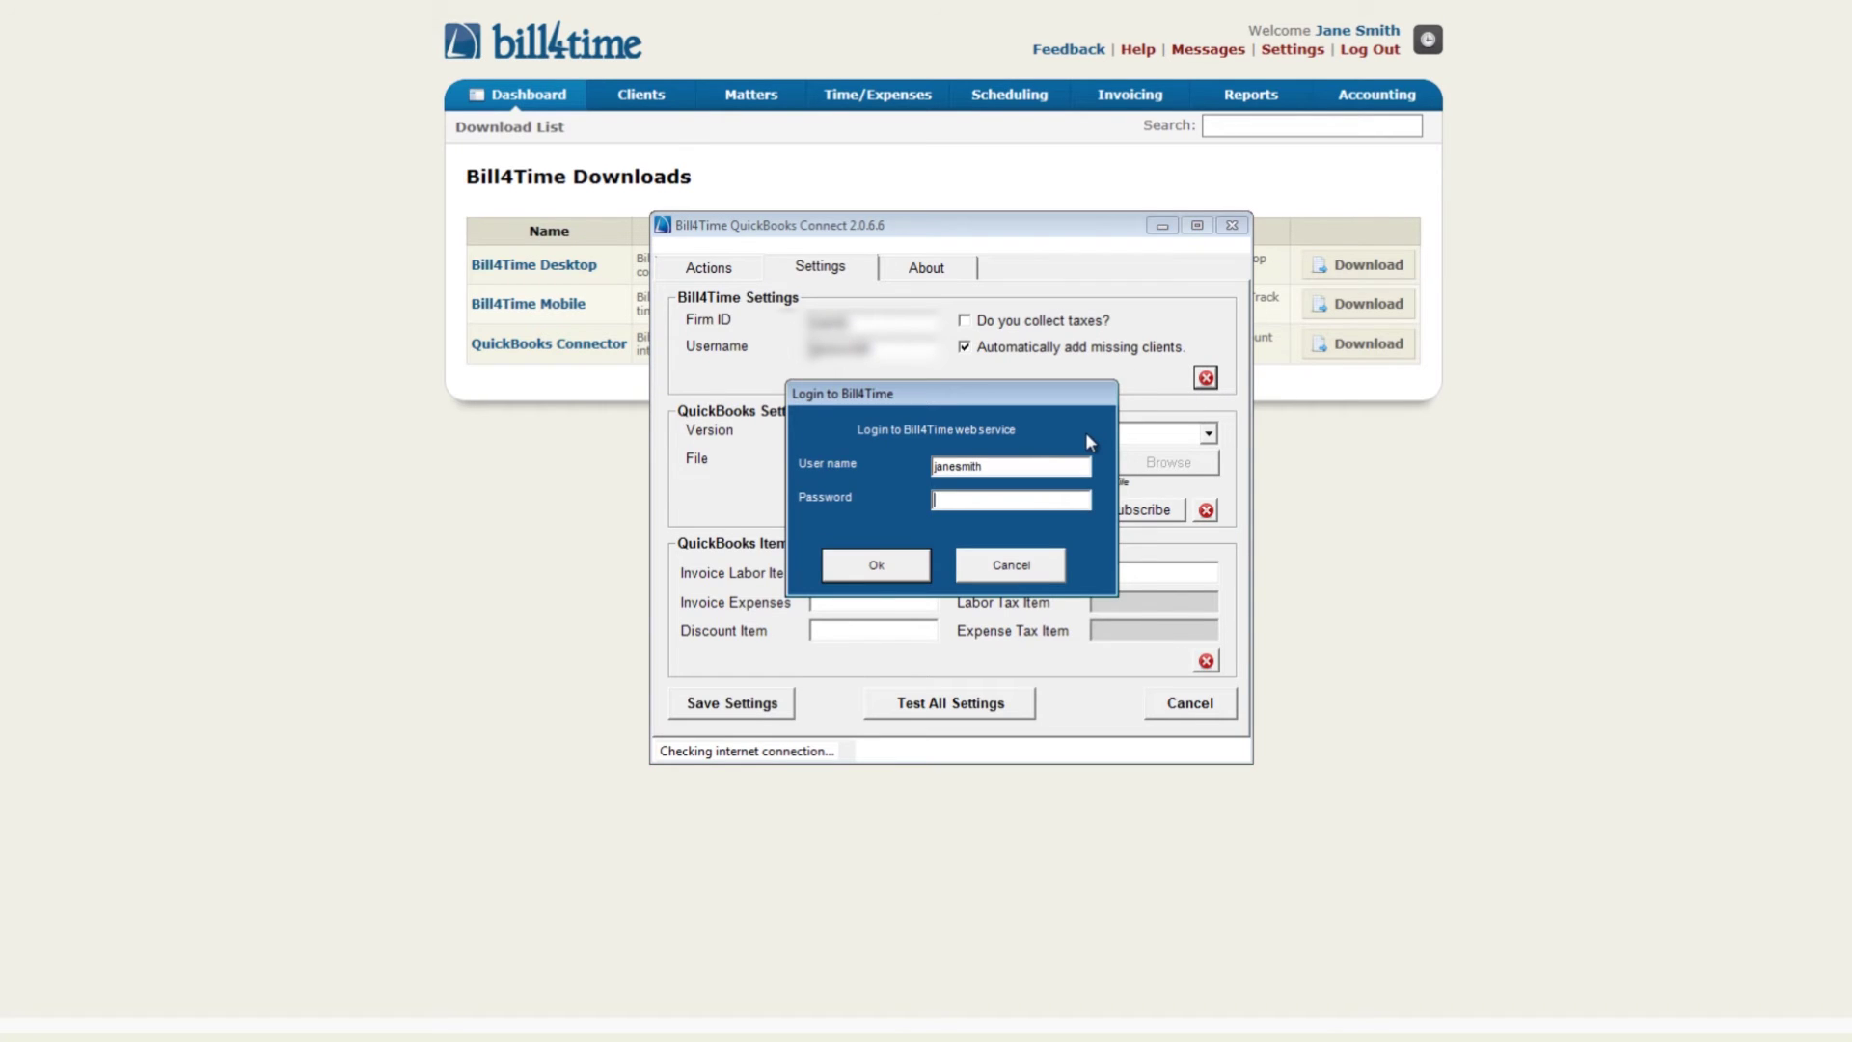
pyautogui.click(876, 566)
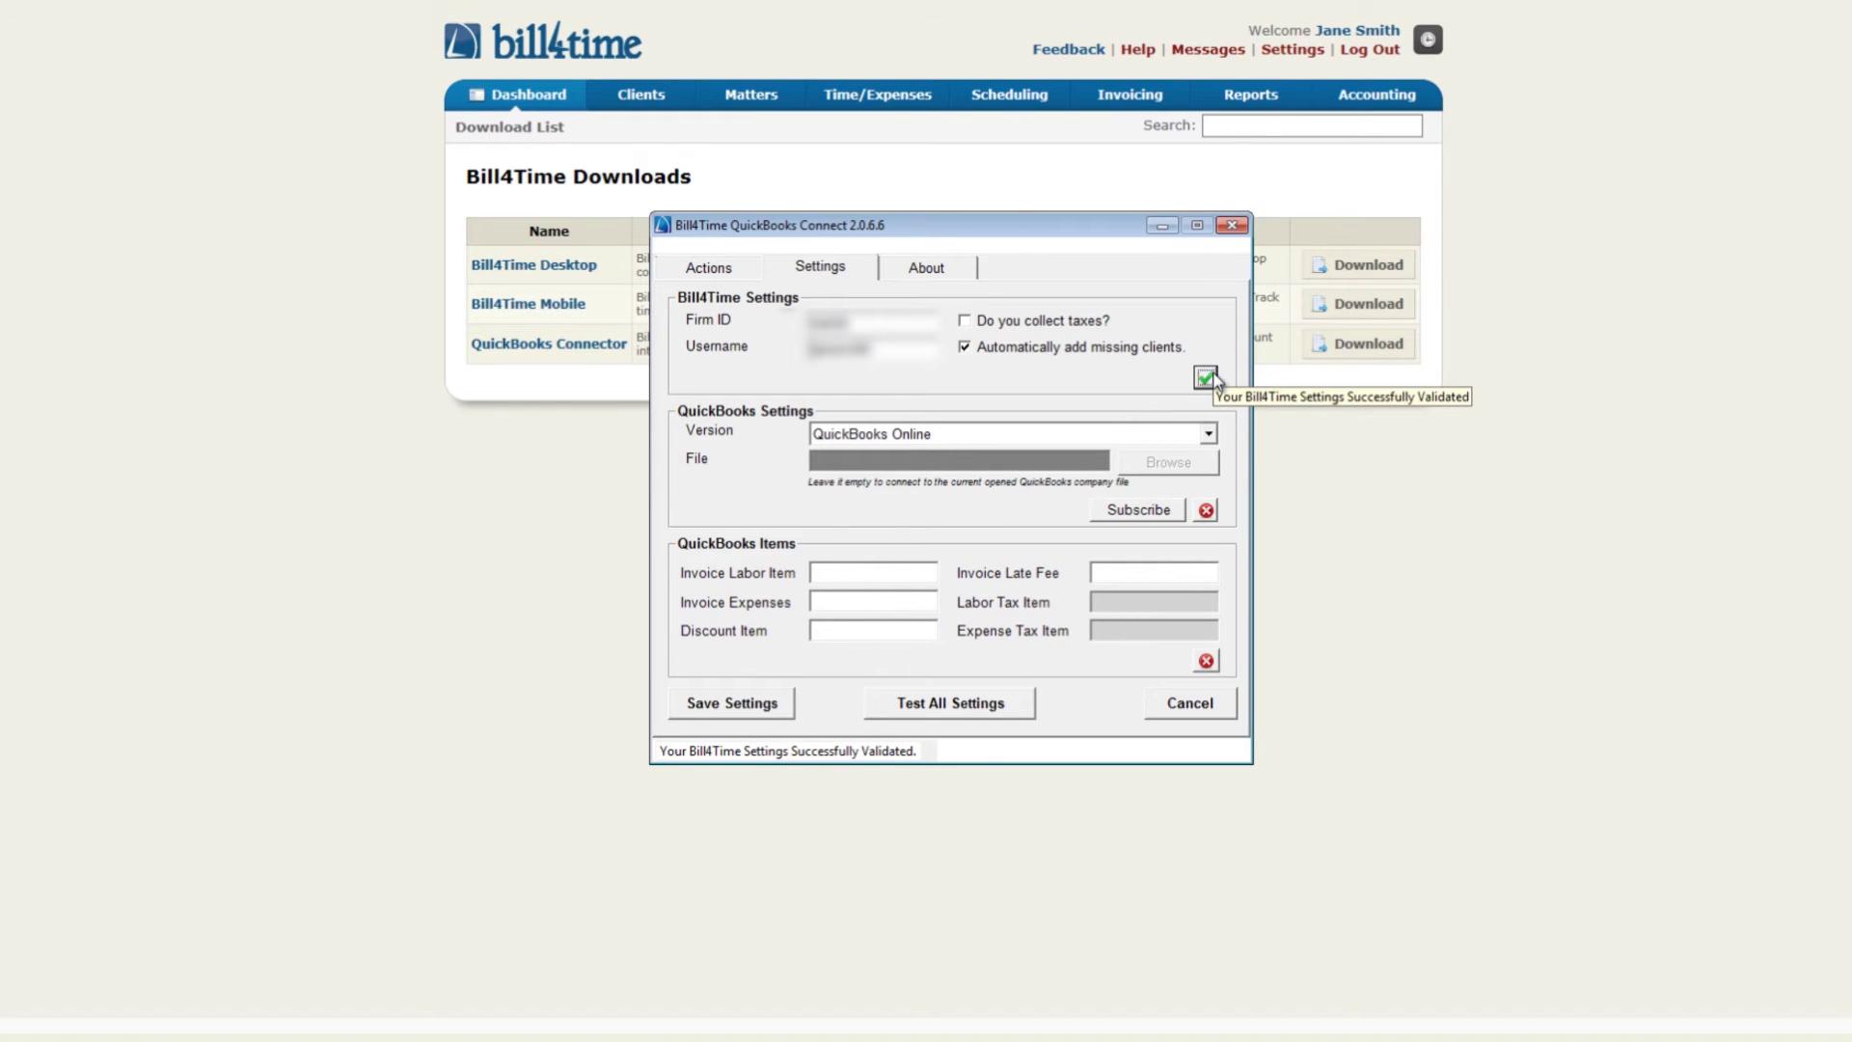
pyautogui.click(1143, 512)
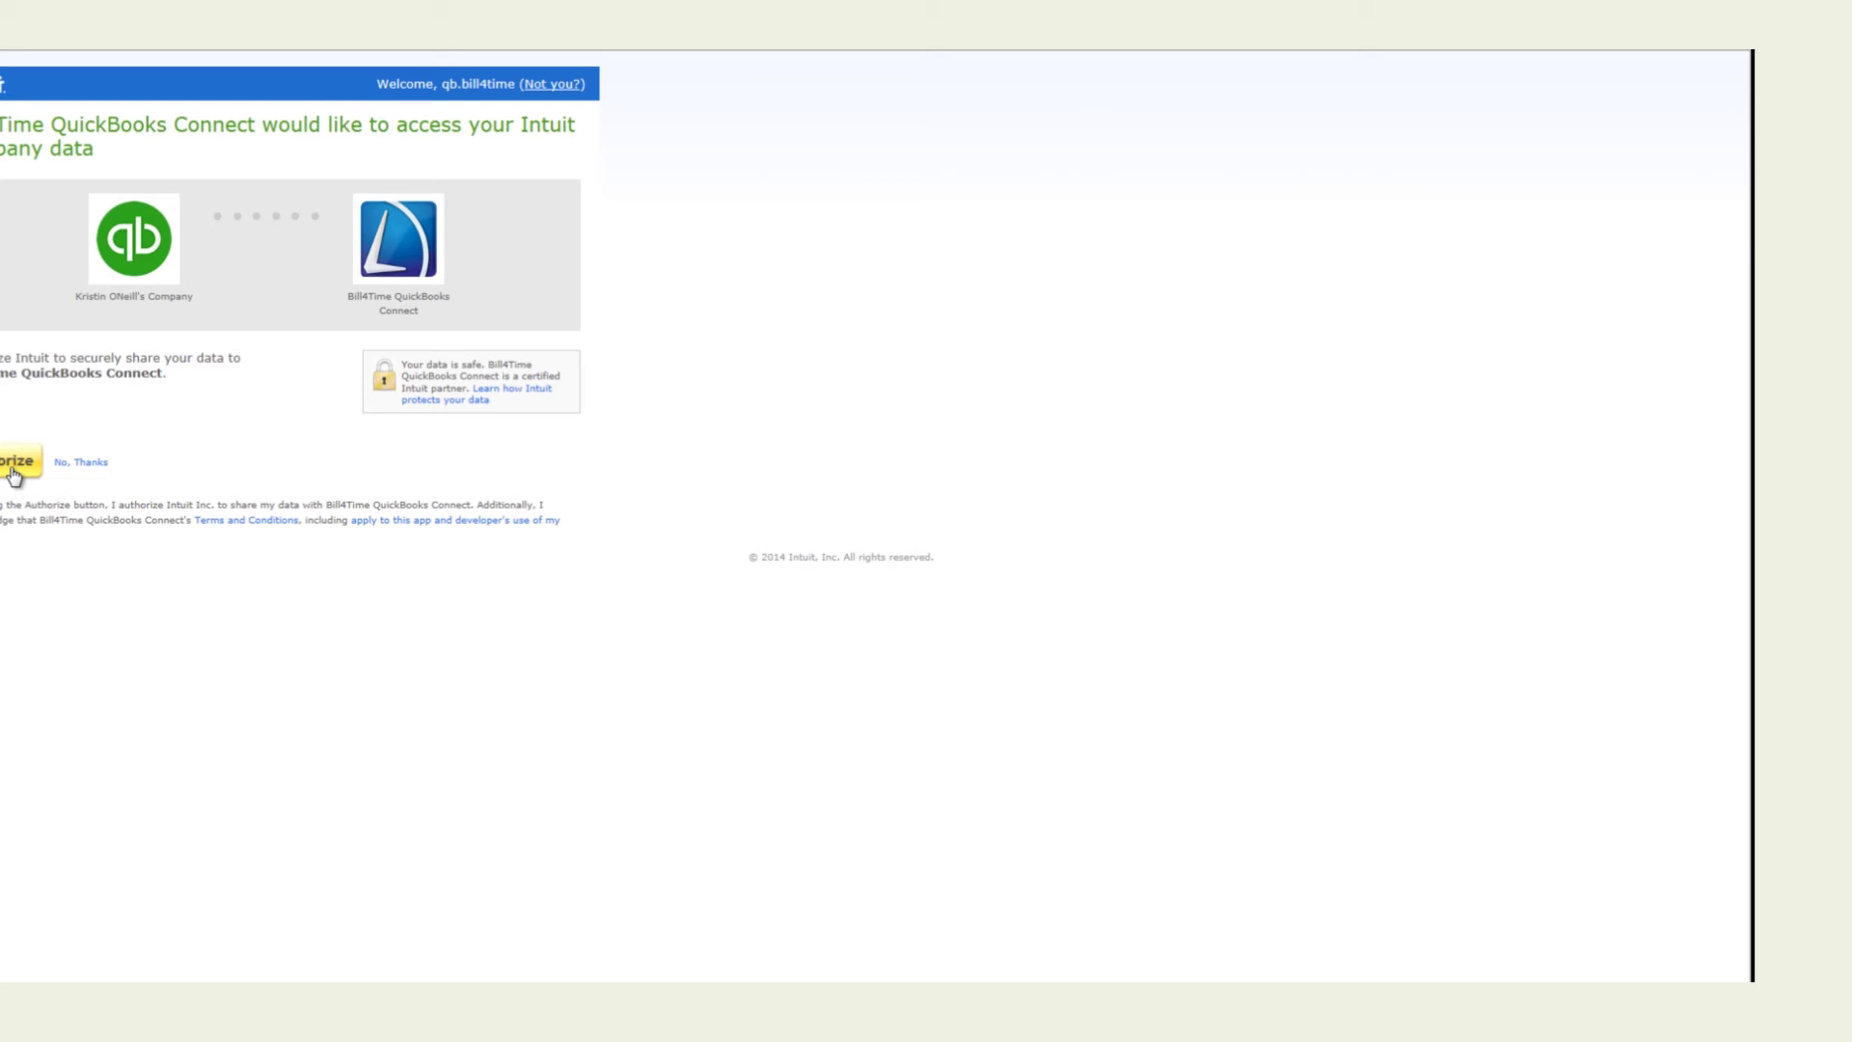
# Grant the connector access to the company's data on the Intuit authorization page
pyautogui.click(13, 463)
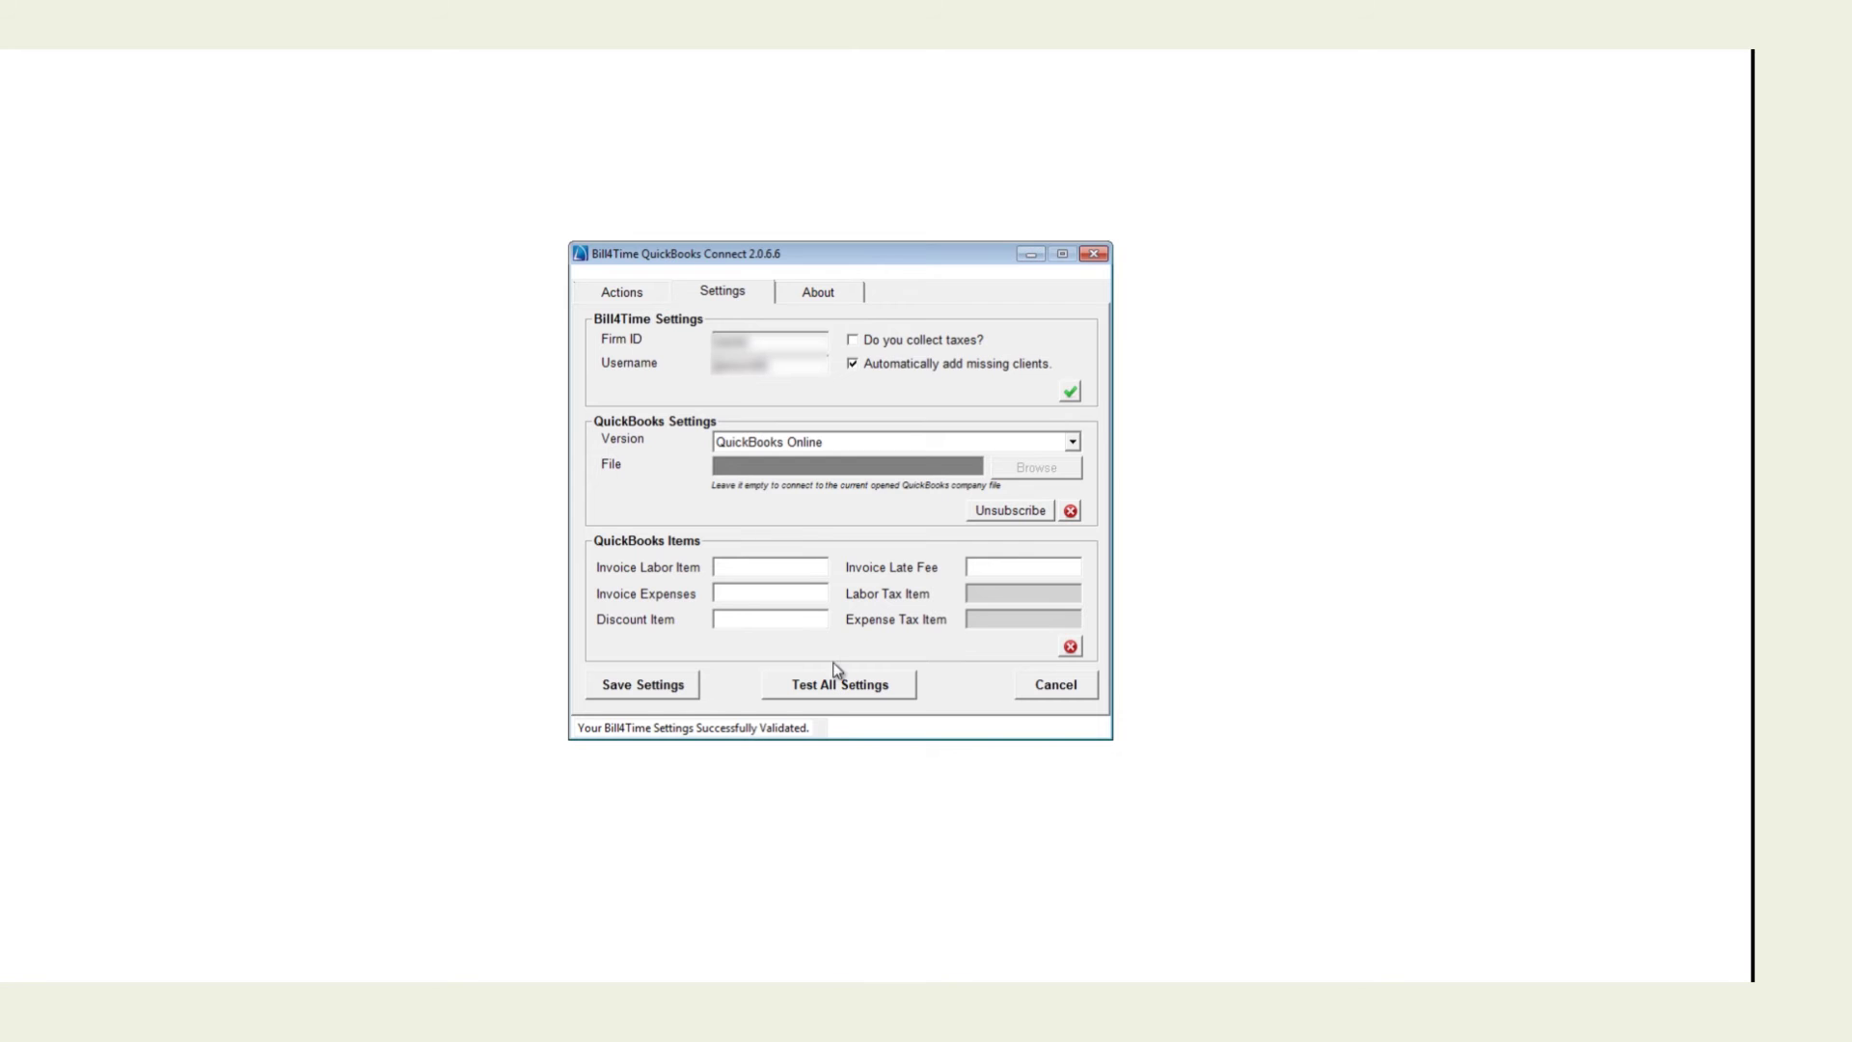
# Validate the QuickBooks Online connection and map the items Labor, Expenses, Discount and Late Fee
pyautogui.click(1072, 512)
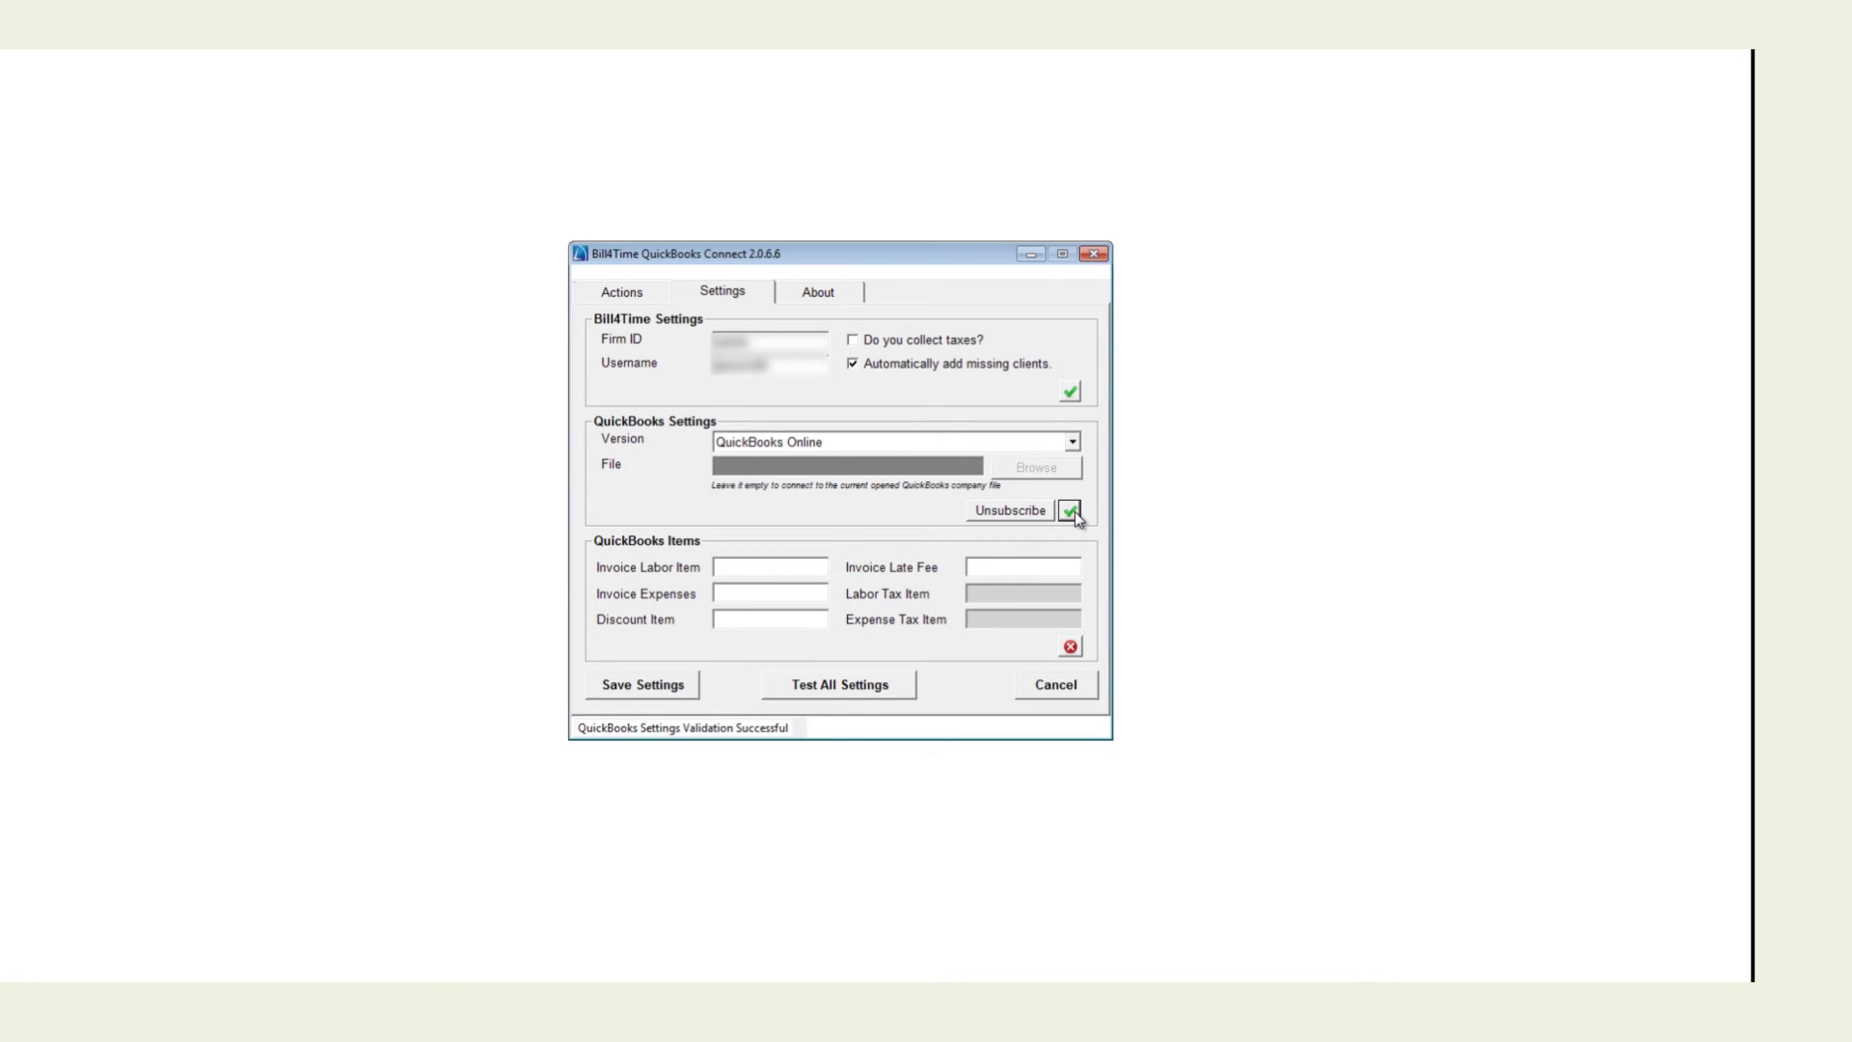
pyautogui.click(773, 570)
pyautogui.write('Labor')
pyautogui.press('Tab')
pyautogui.write('Expenses')
pyautogui.write('Discount')
pyautogui.press('Tab')
pyautogui.write('Late Fee')
# Create a Labor item on the Sales income account in QuickBooks Online's Products and Services
pyautogui.click(809, 53)
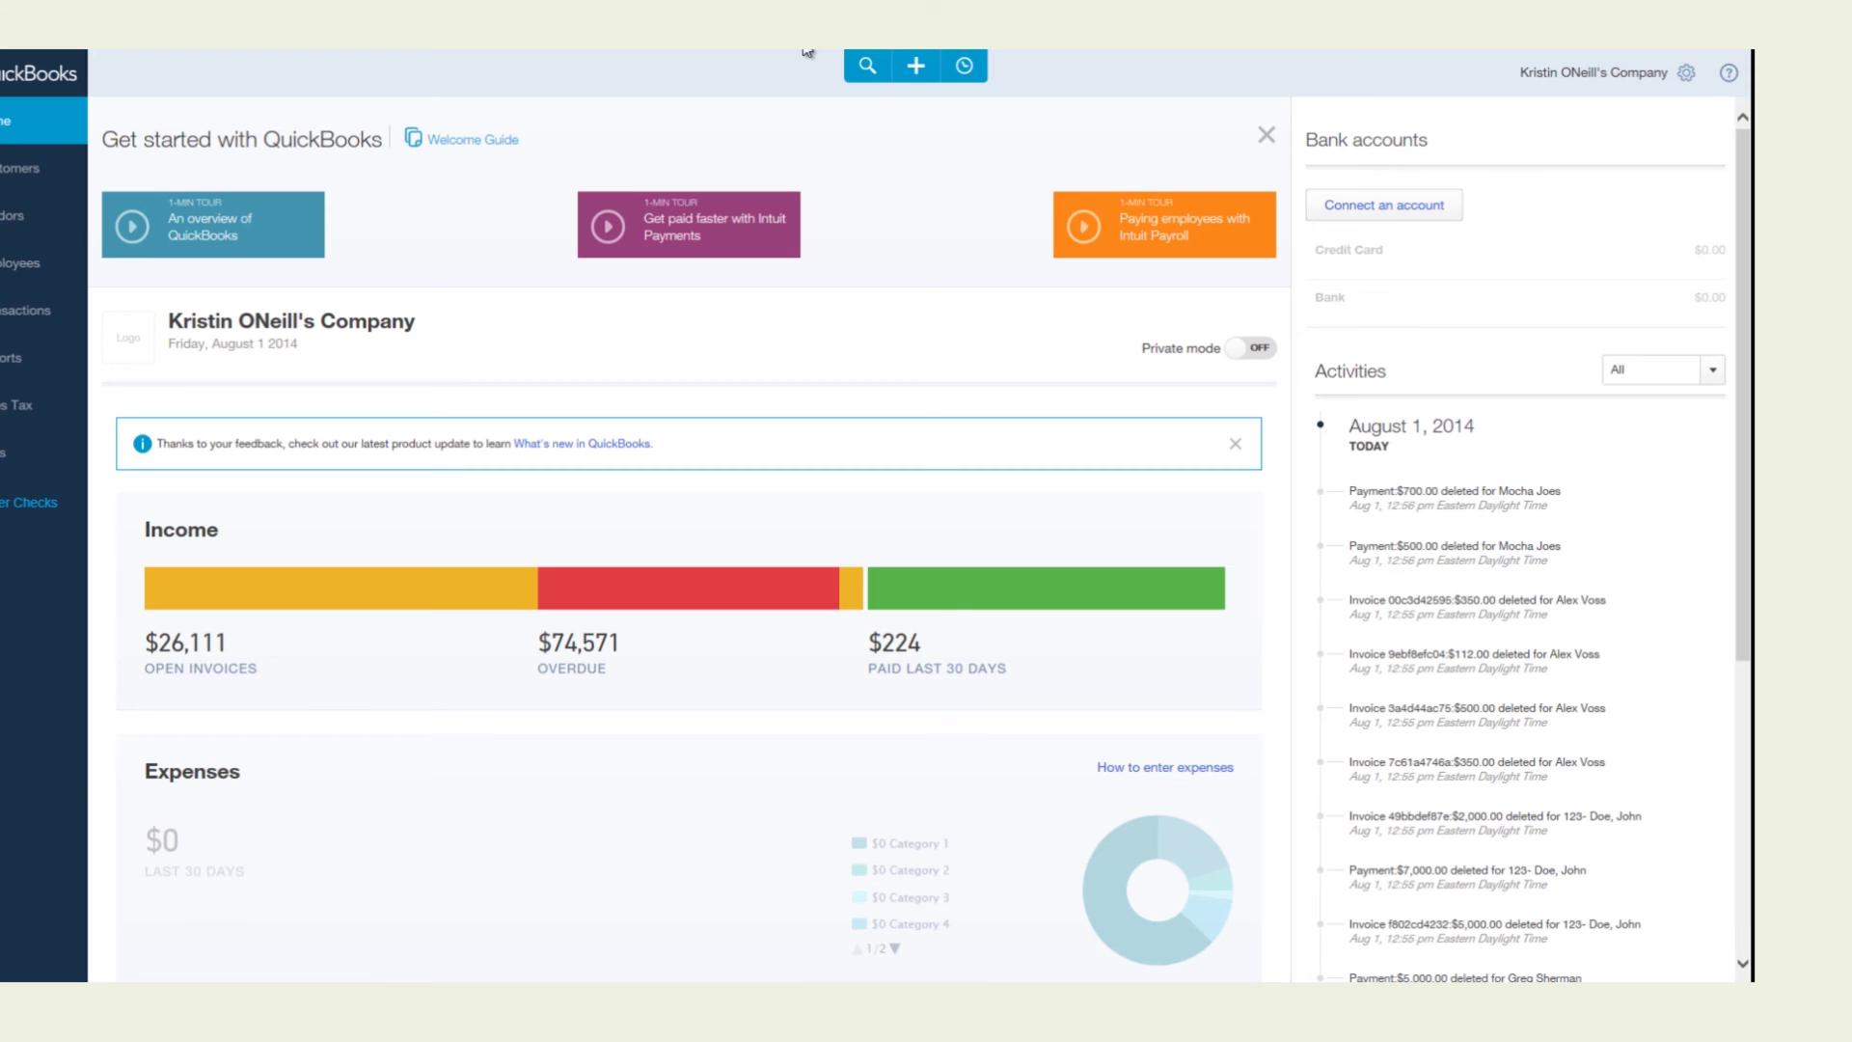
pyautogui.click(1688, 77)
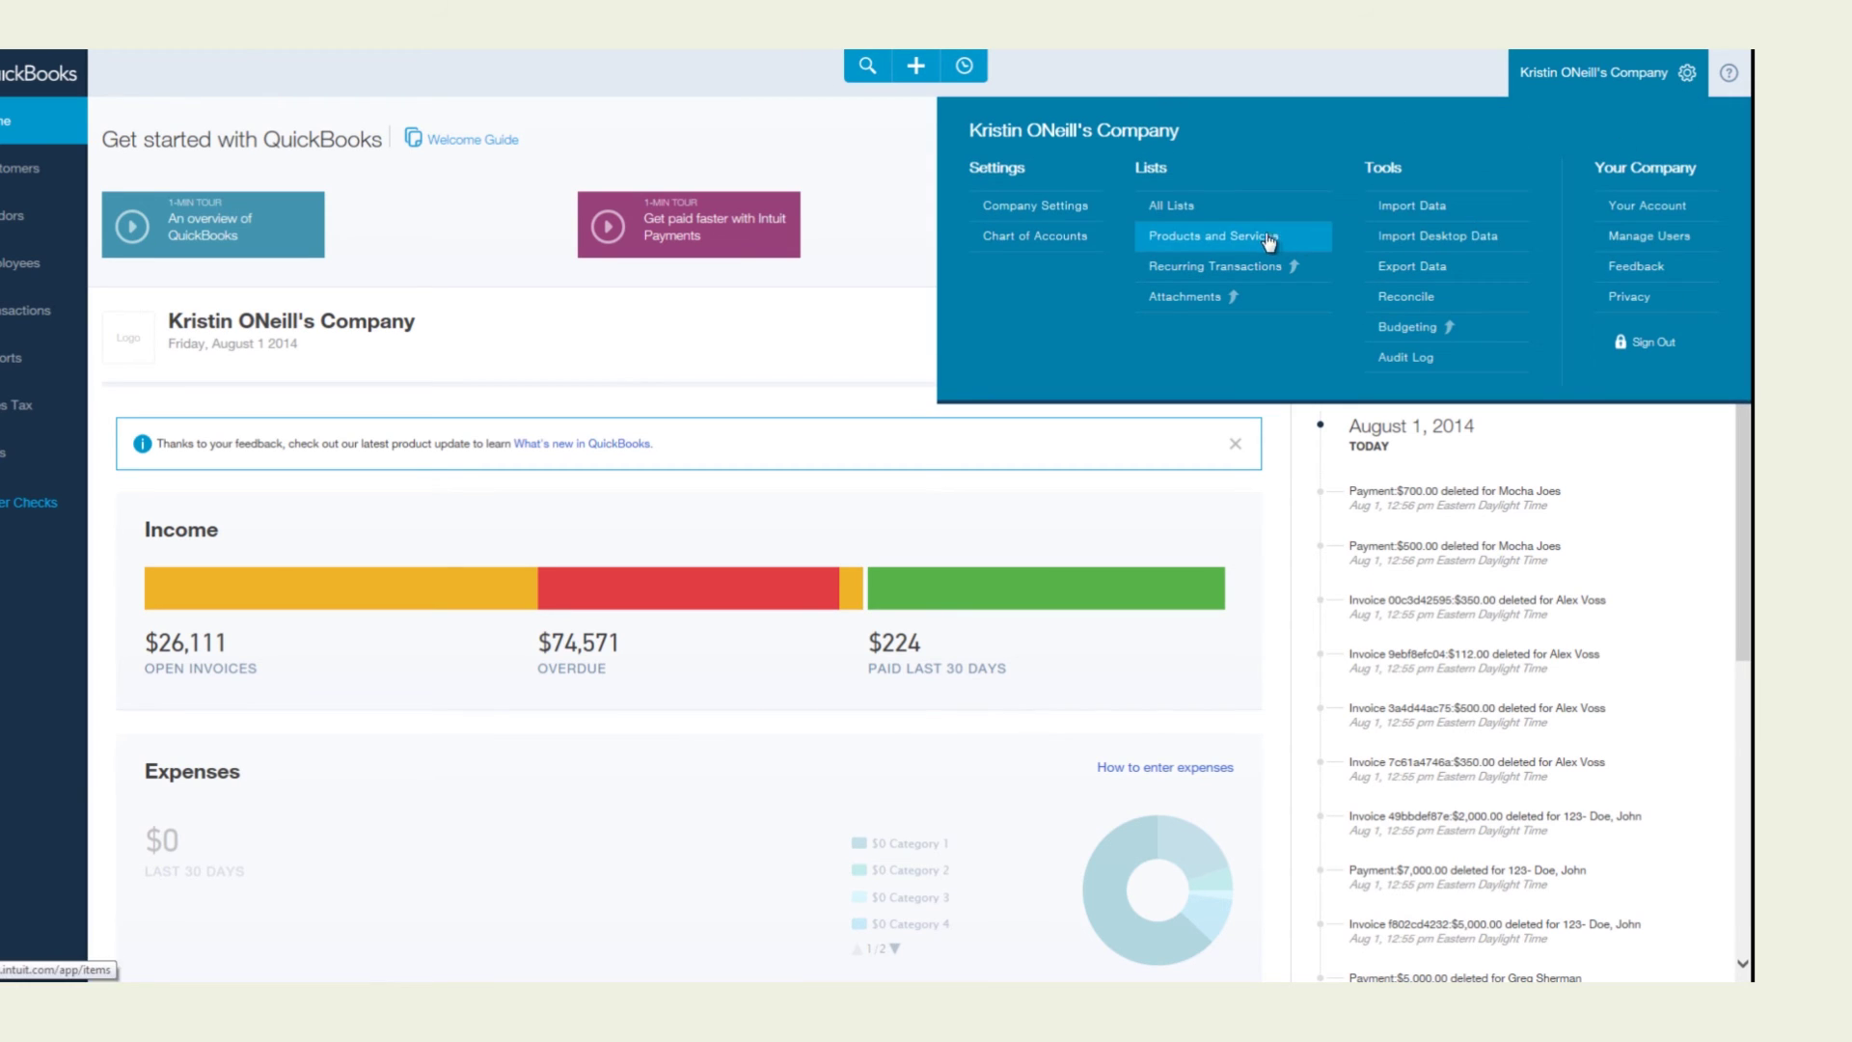
pyautogui.click(1243, 237)
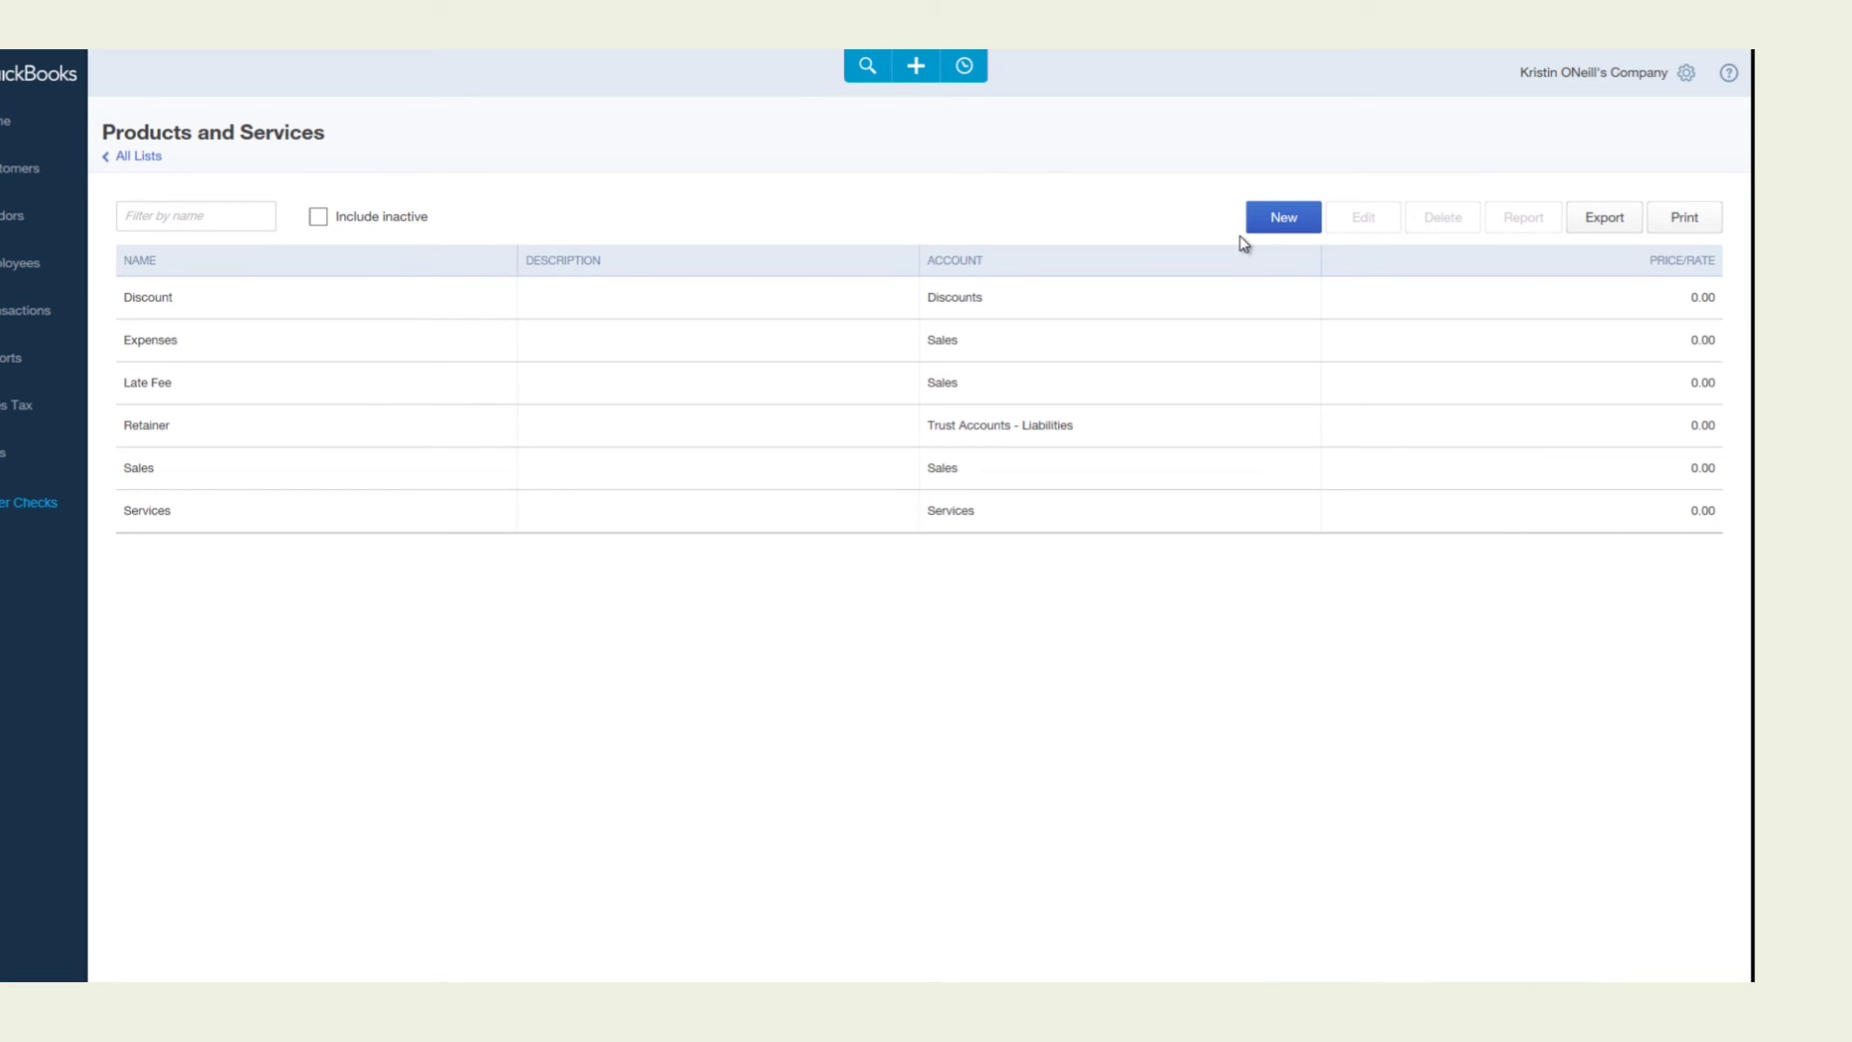
pyautogui.click(1289, 228)
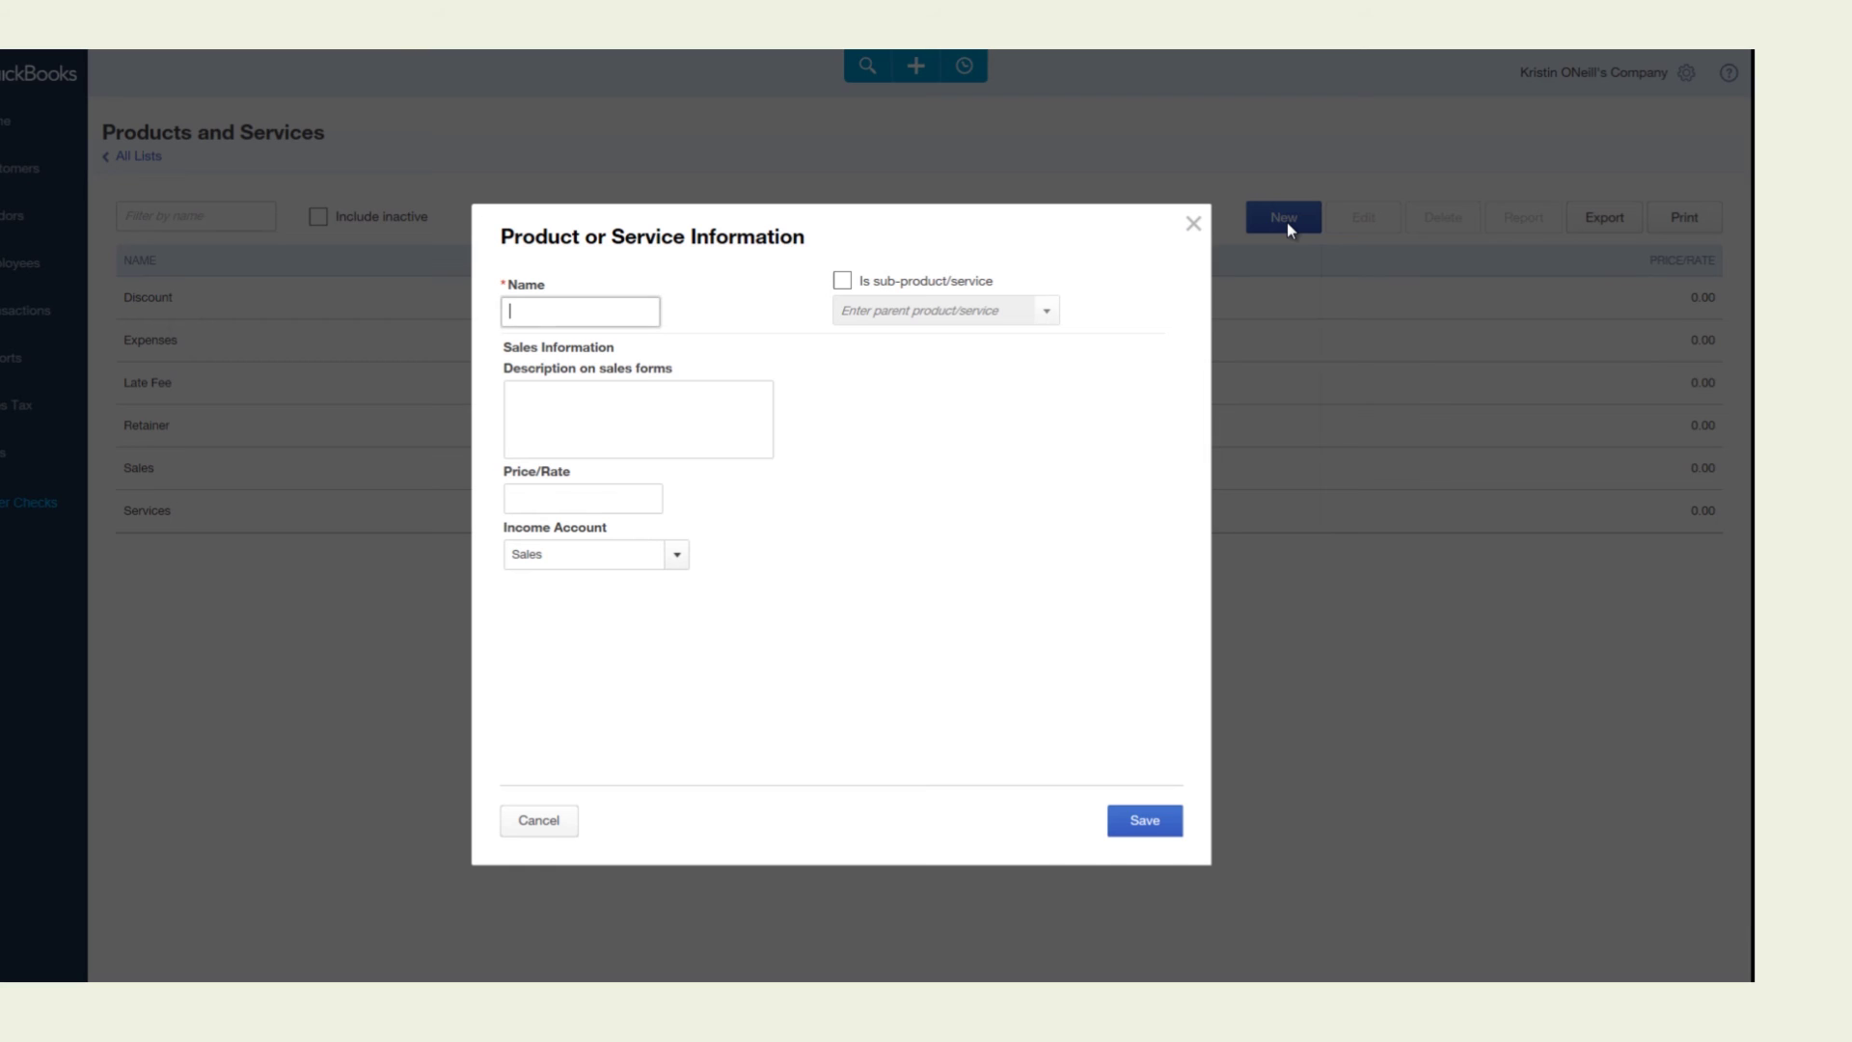
pyautogui.write('Labor')
pyautogui.click(680, 556)
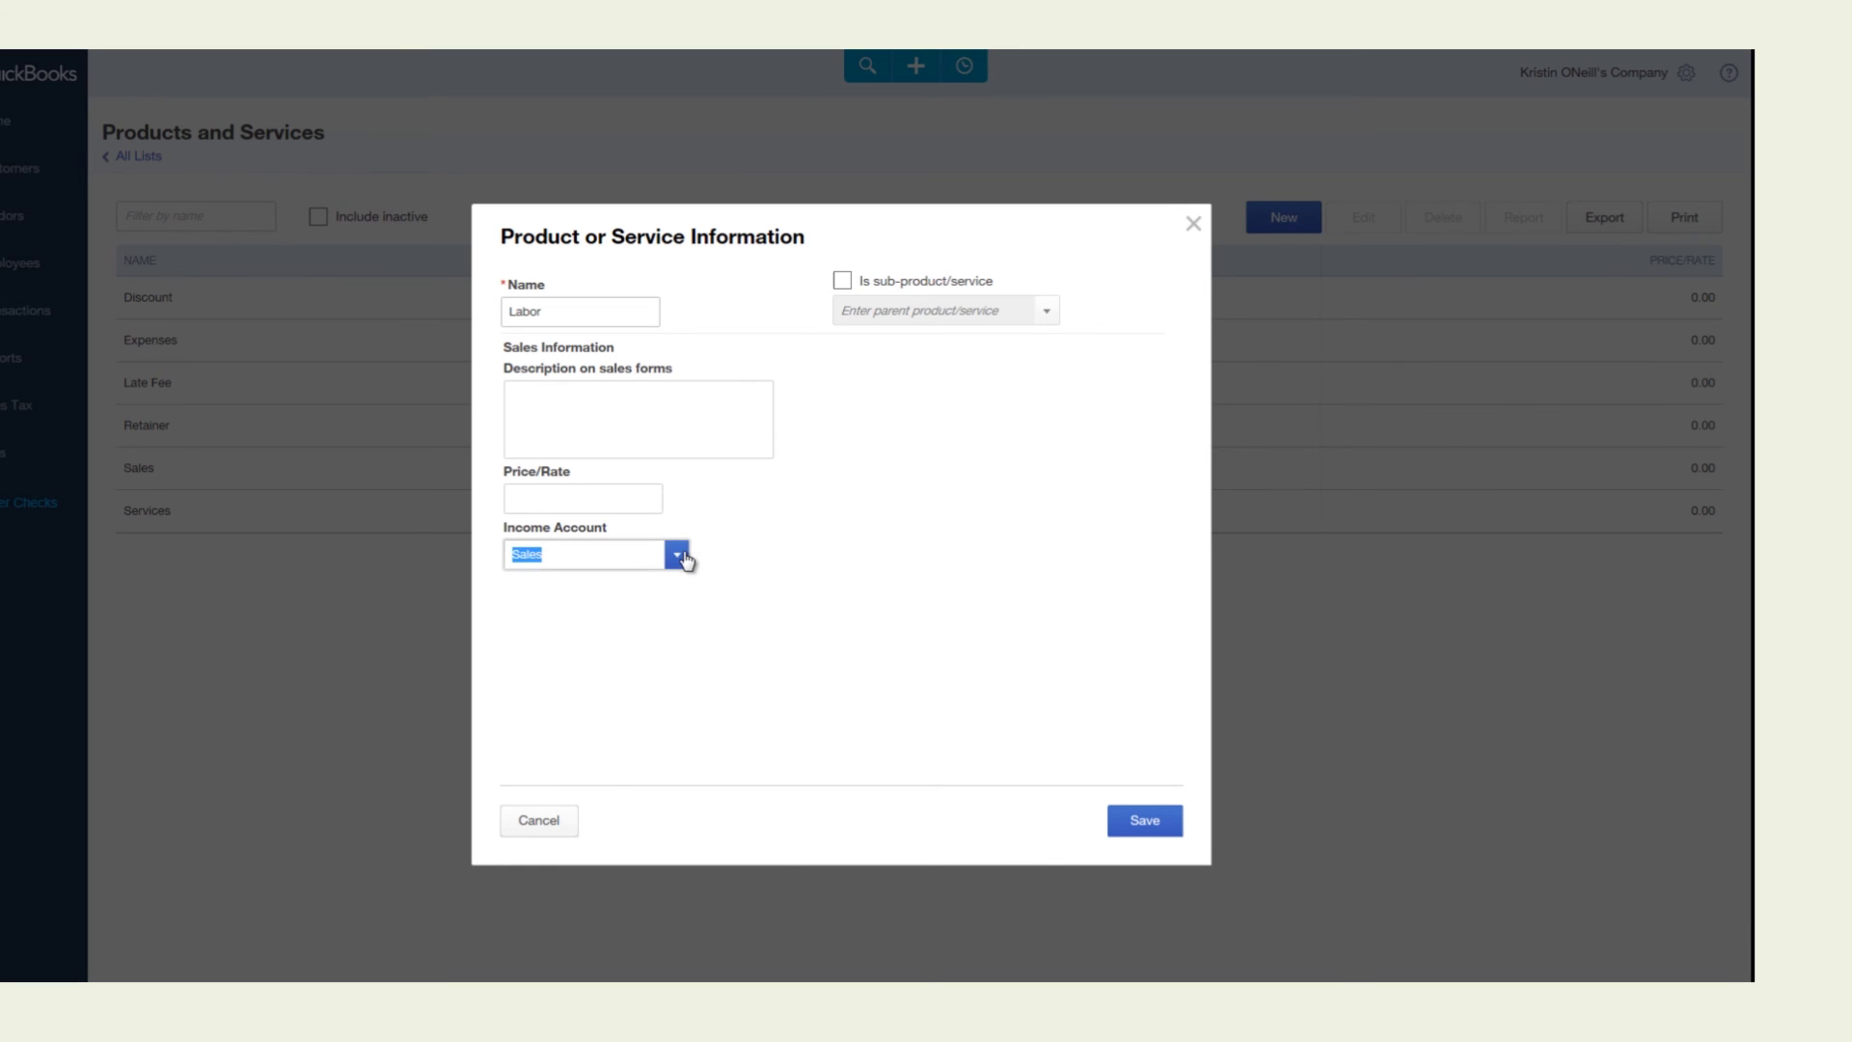
pyautogui.click(683, 558)
pyautogui.click(1145, 832)
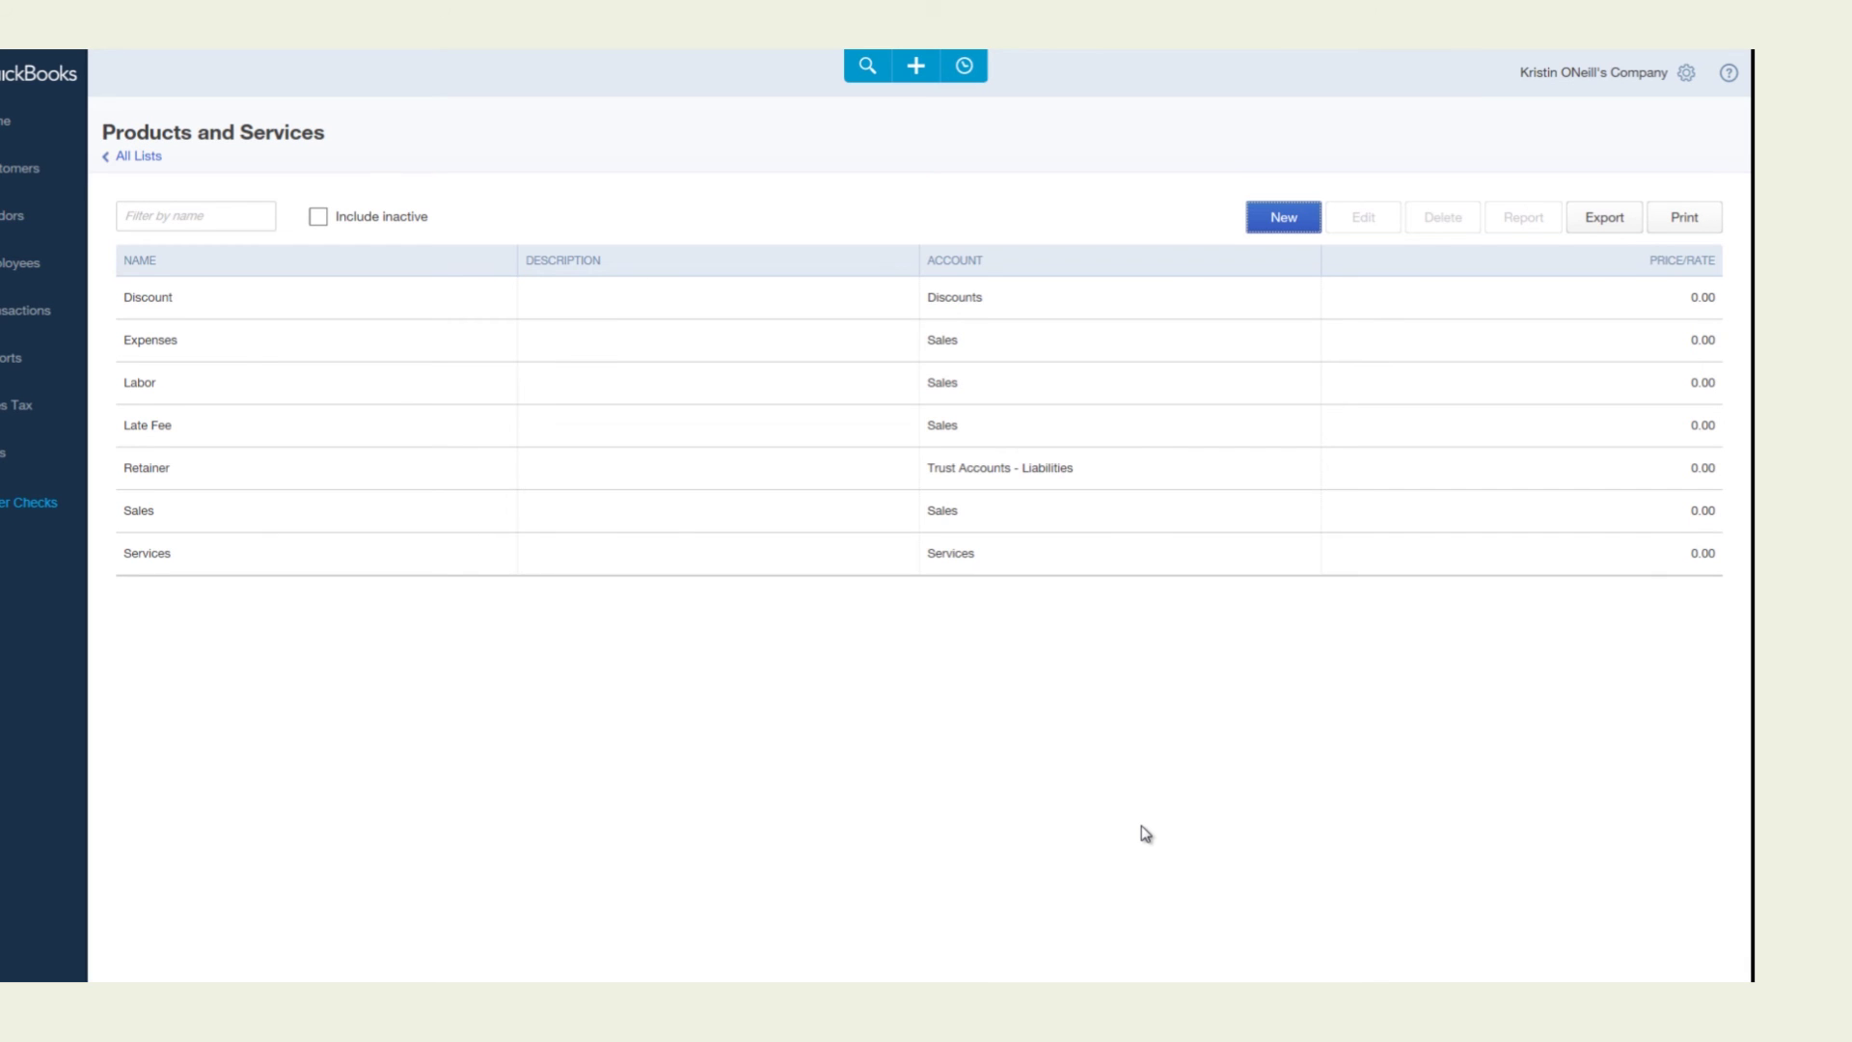
pyautogui.hotkey('alt', 'Tab')
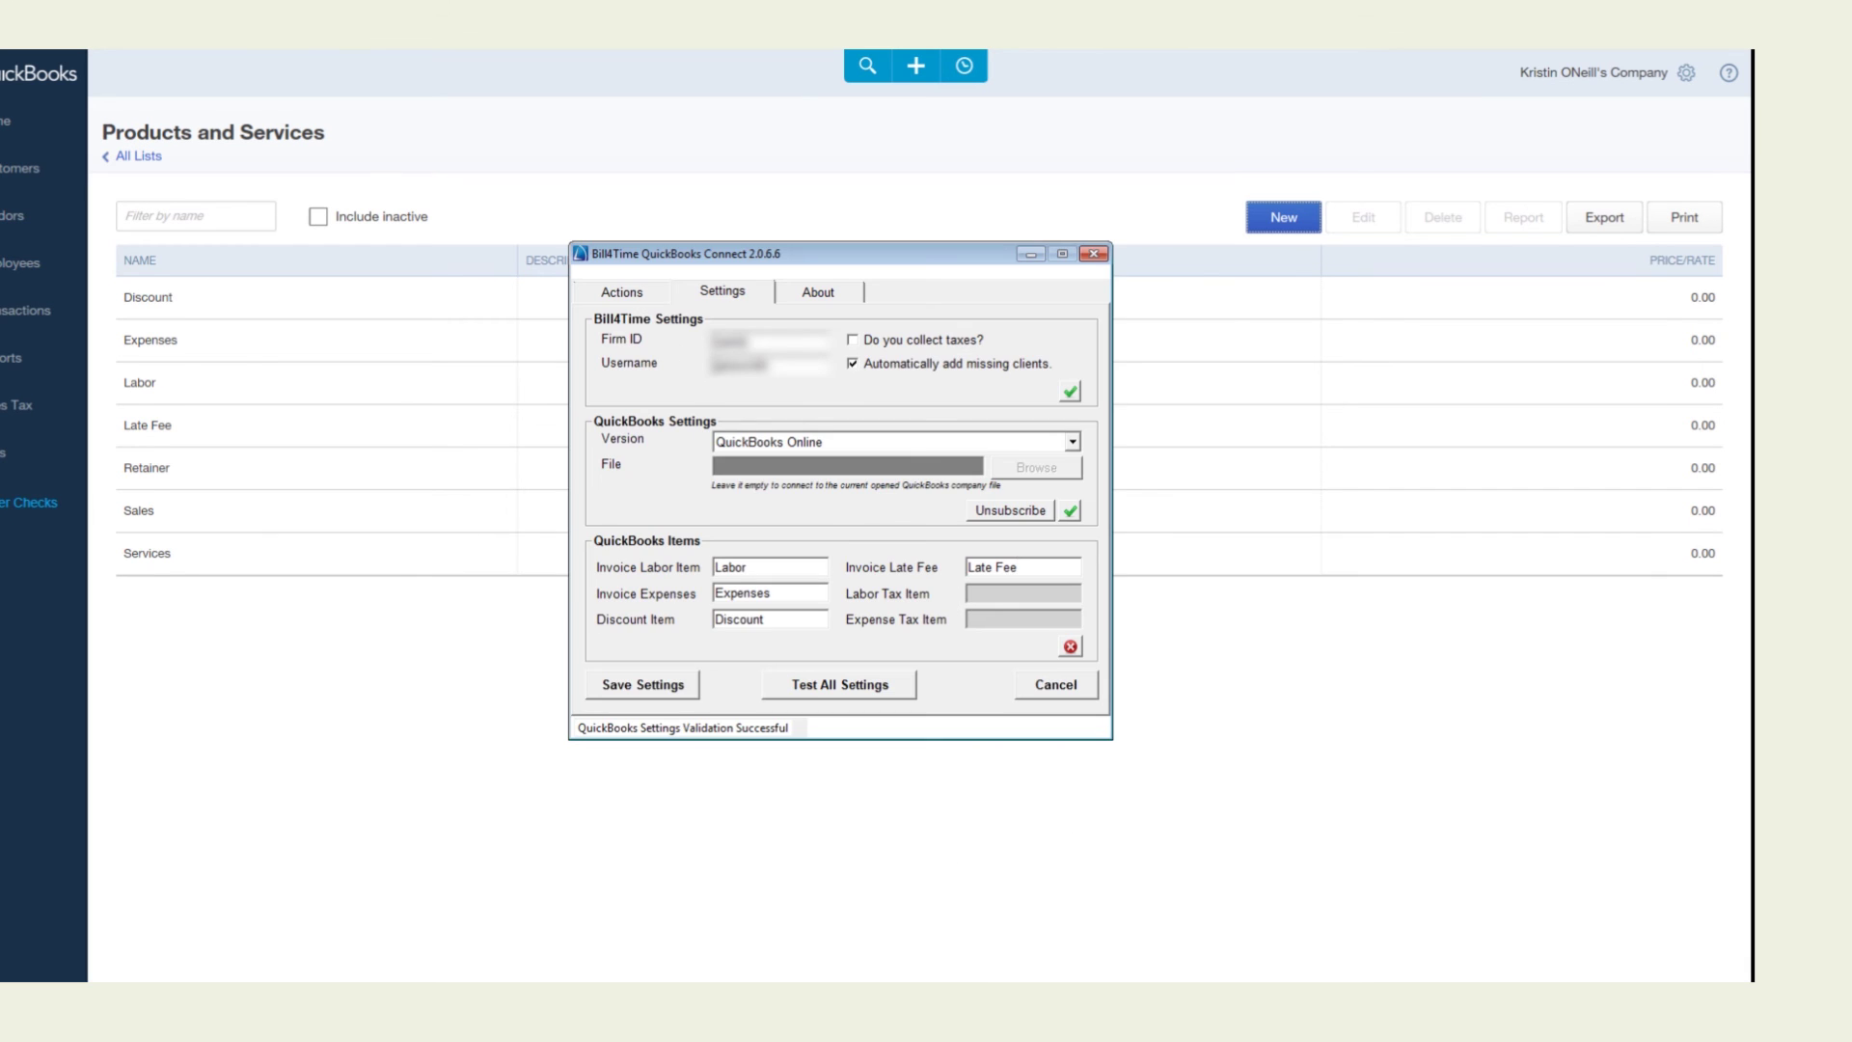
# Validate the Labor, Expenses, Discount and Late Fee mappings, save the settings, and return to Actions
pyautogui.click(1070, 647)
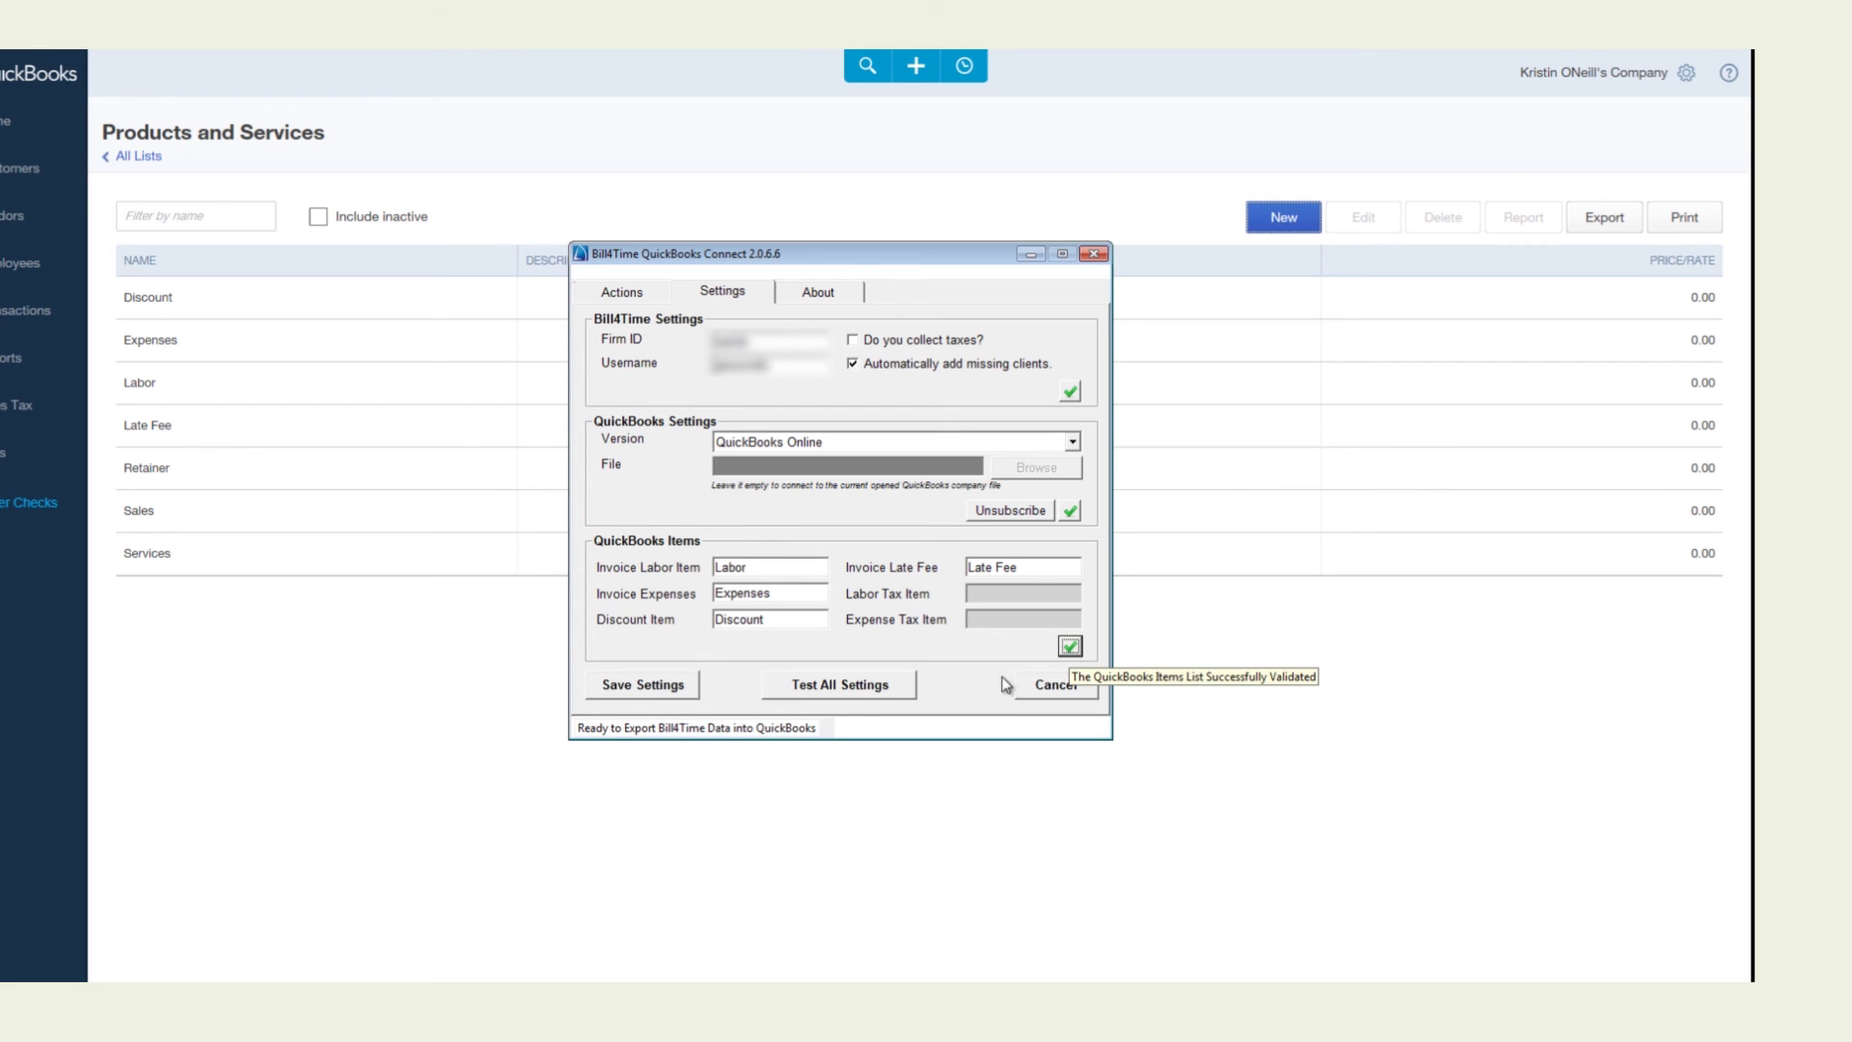
pyautogui.click(641, 687)
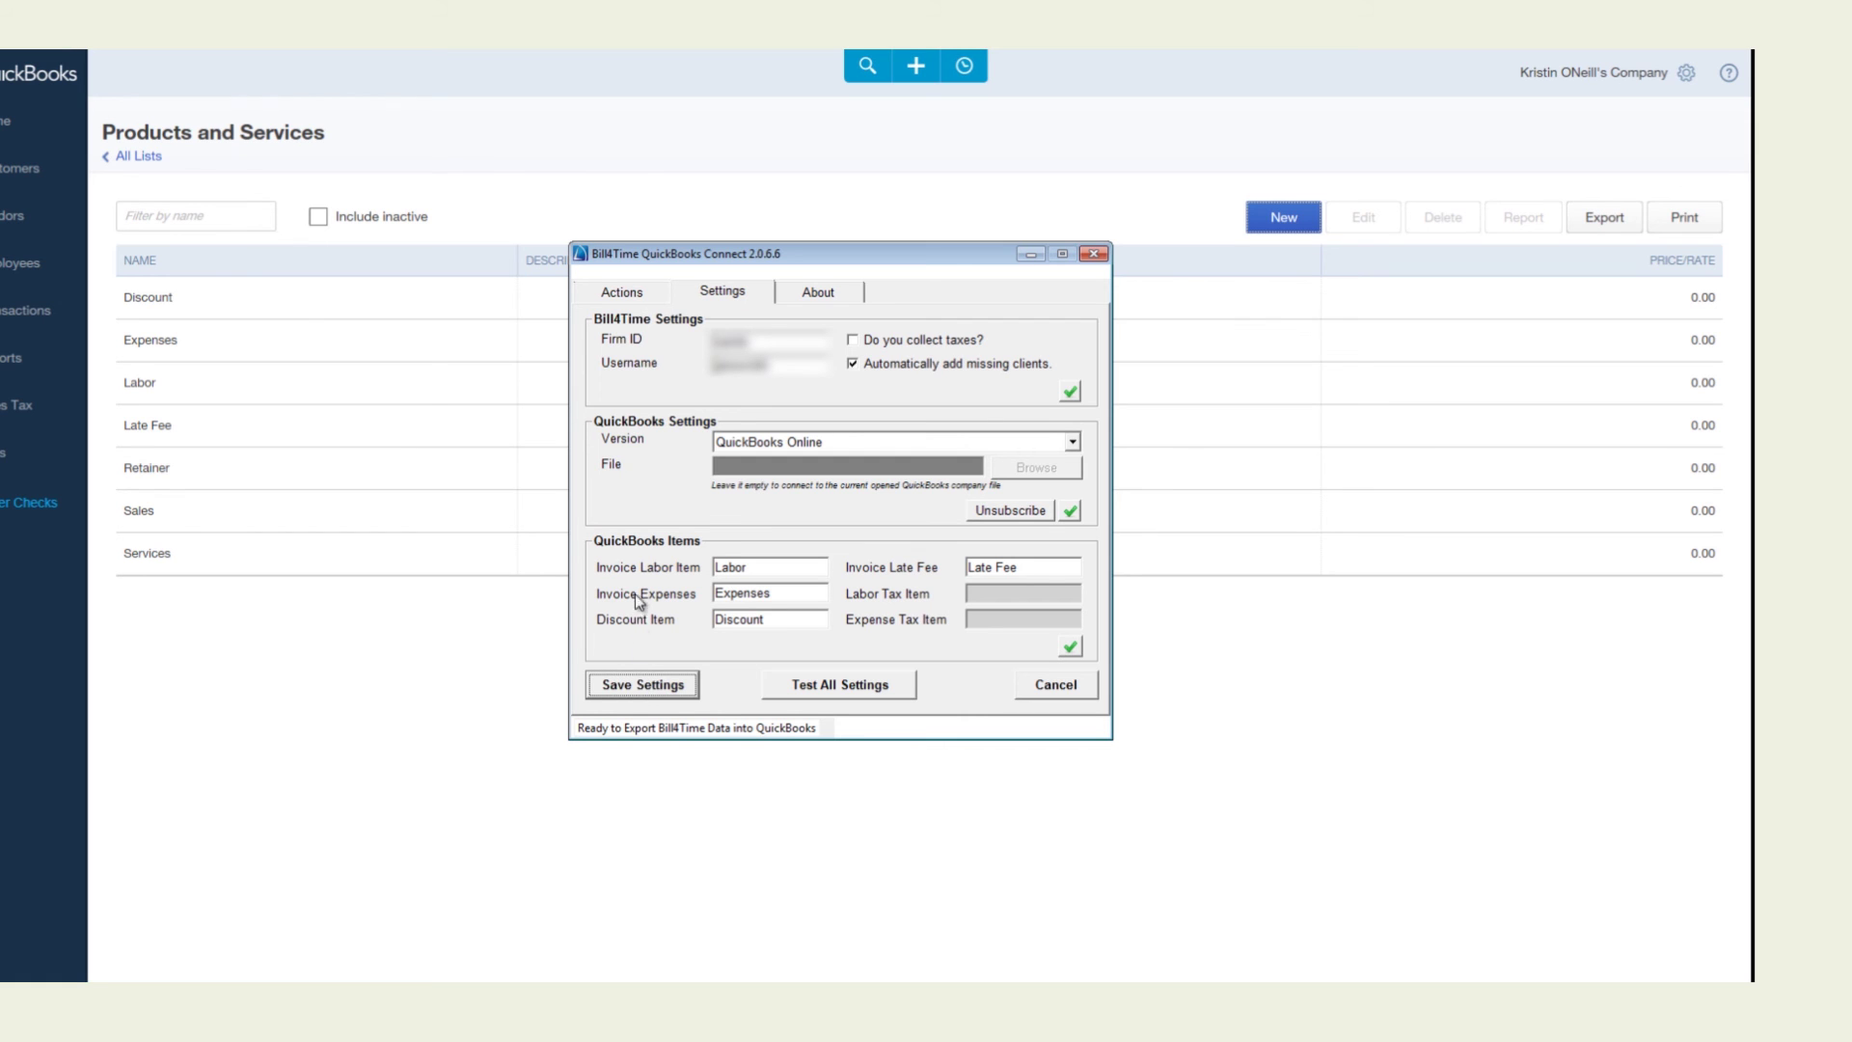
pyautogui.click(628, 292)
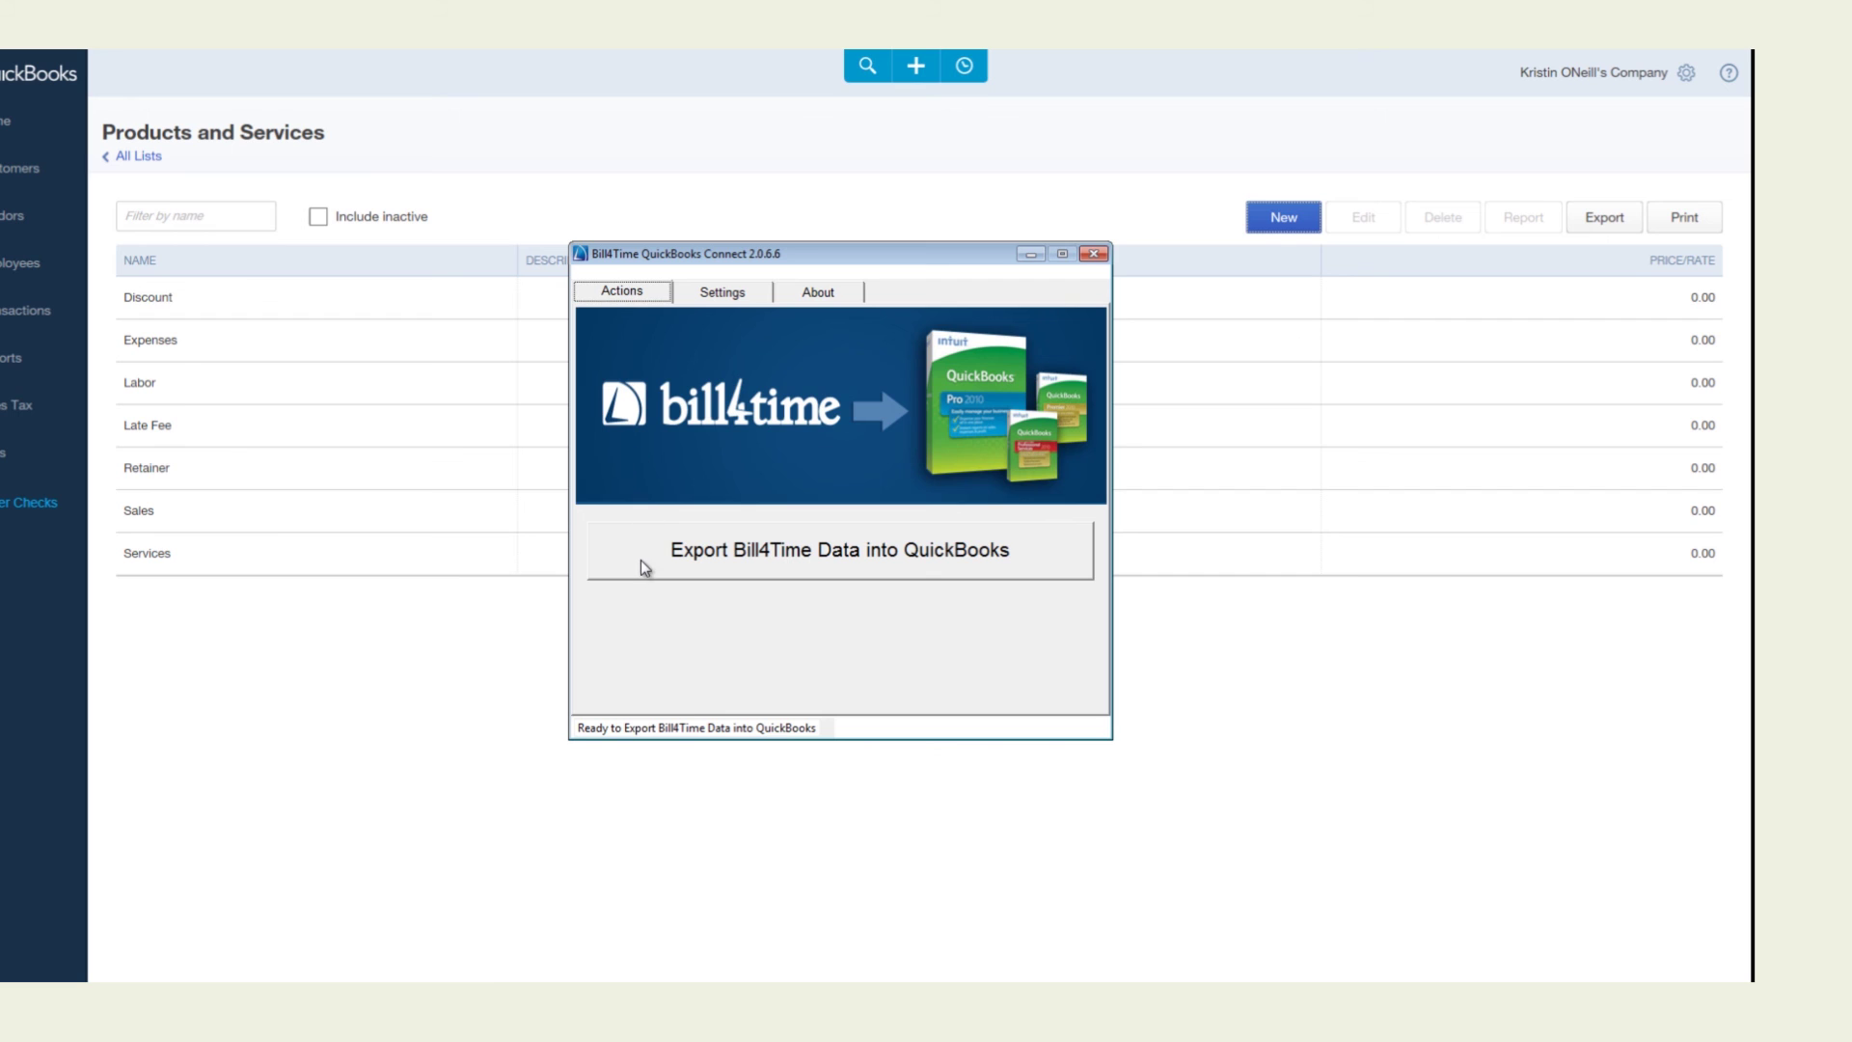
# Fetch the Bill4Time transactions for export and review them in the Details table
pyautogui.click(1009, 565)
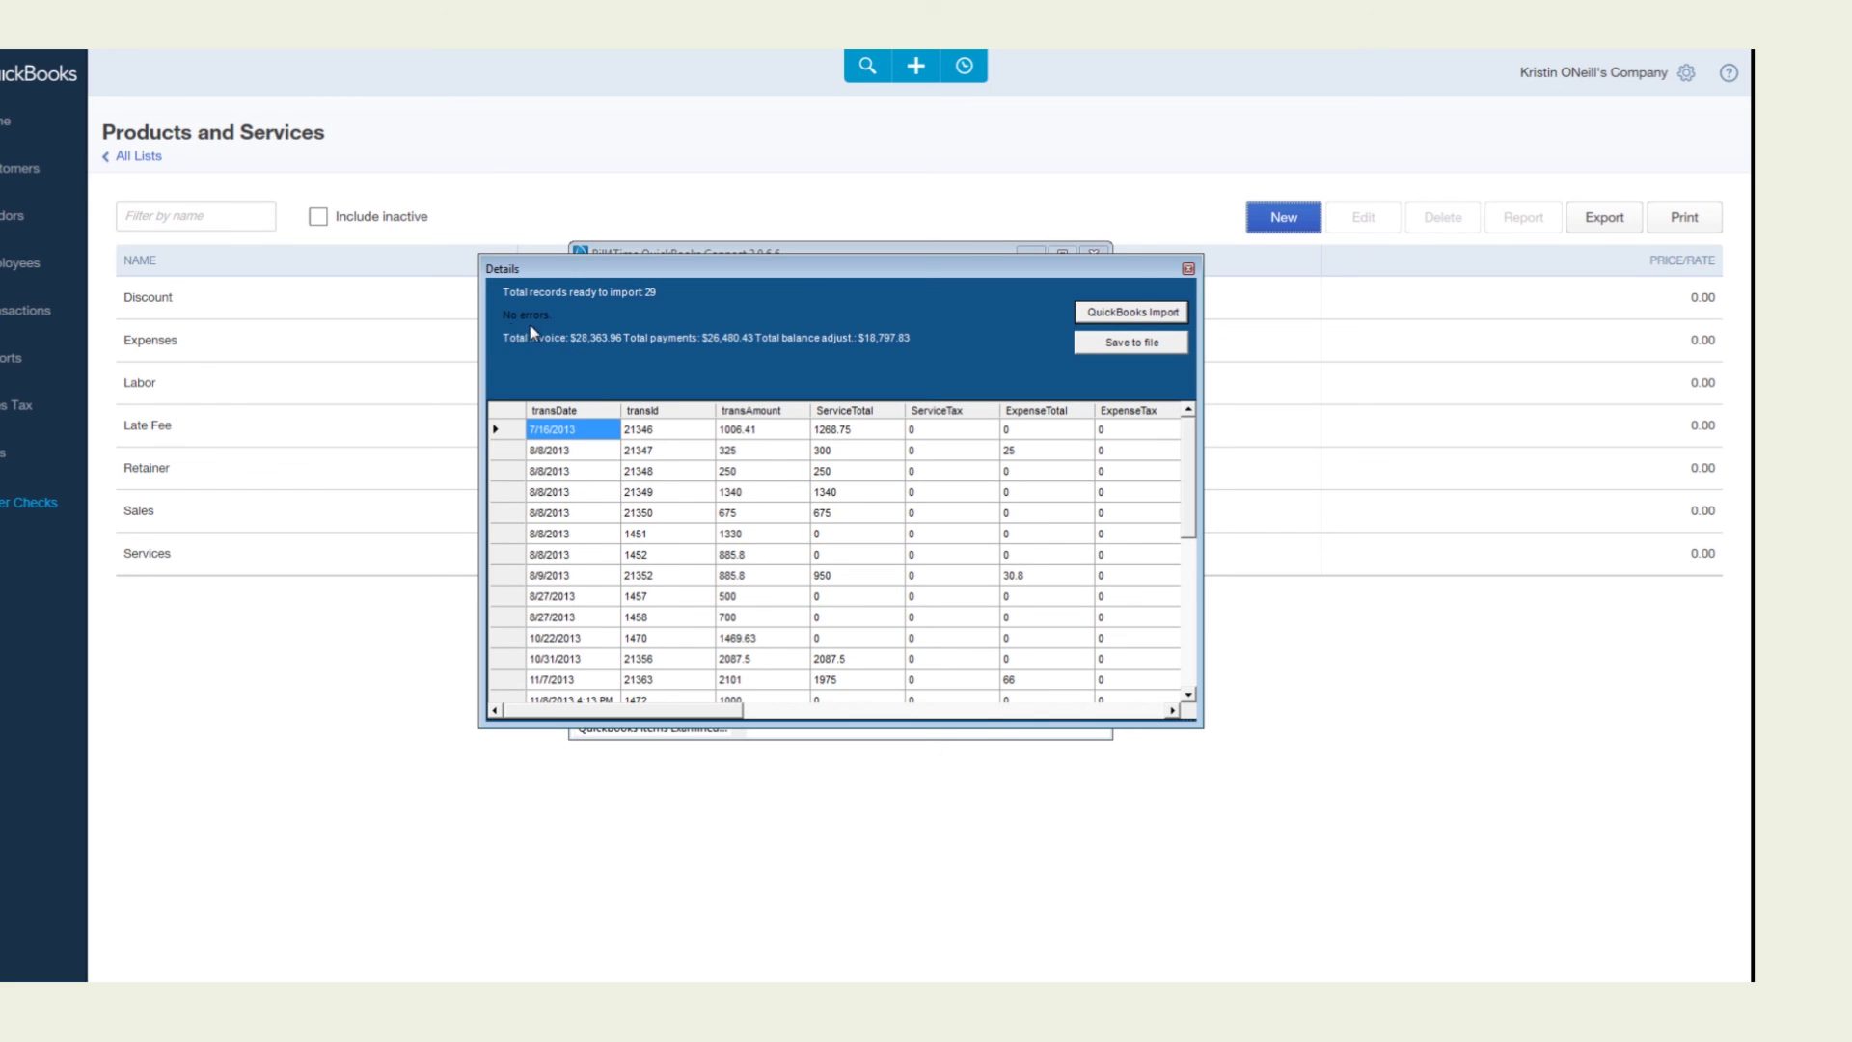
pyautogui.moveTo(610, 716); pyautogui.dragTo(1143, 691)
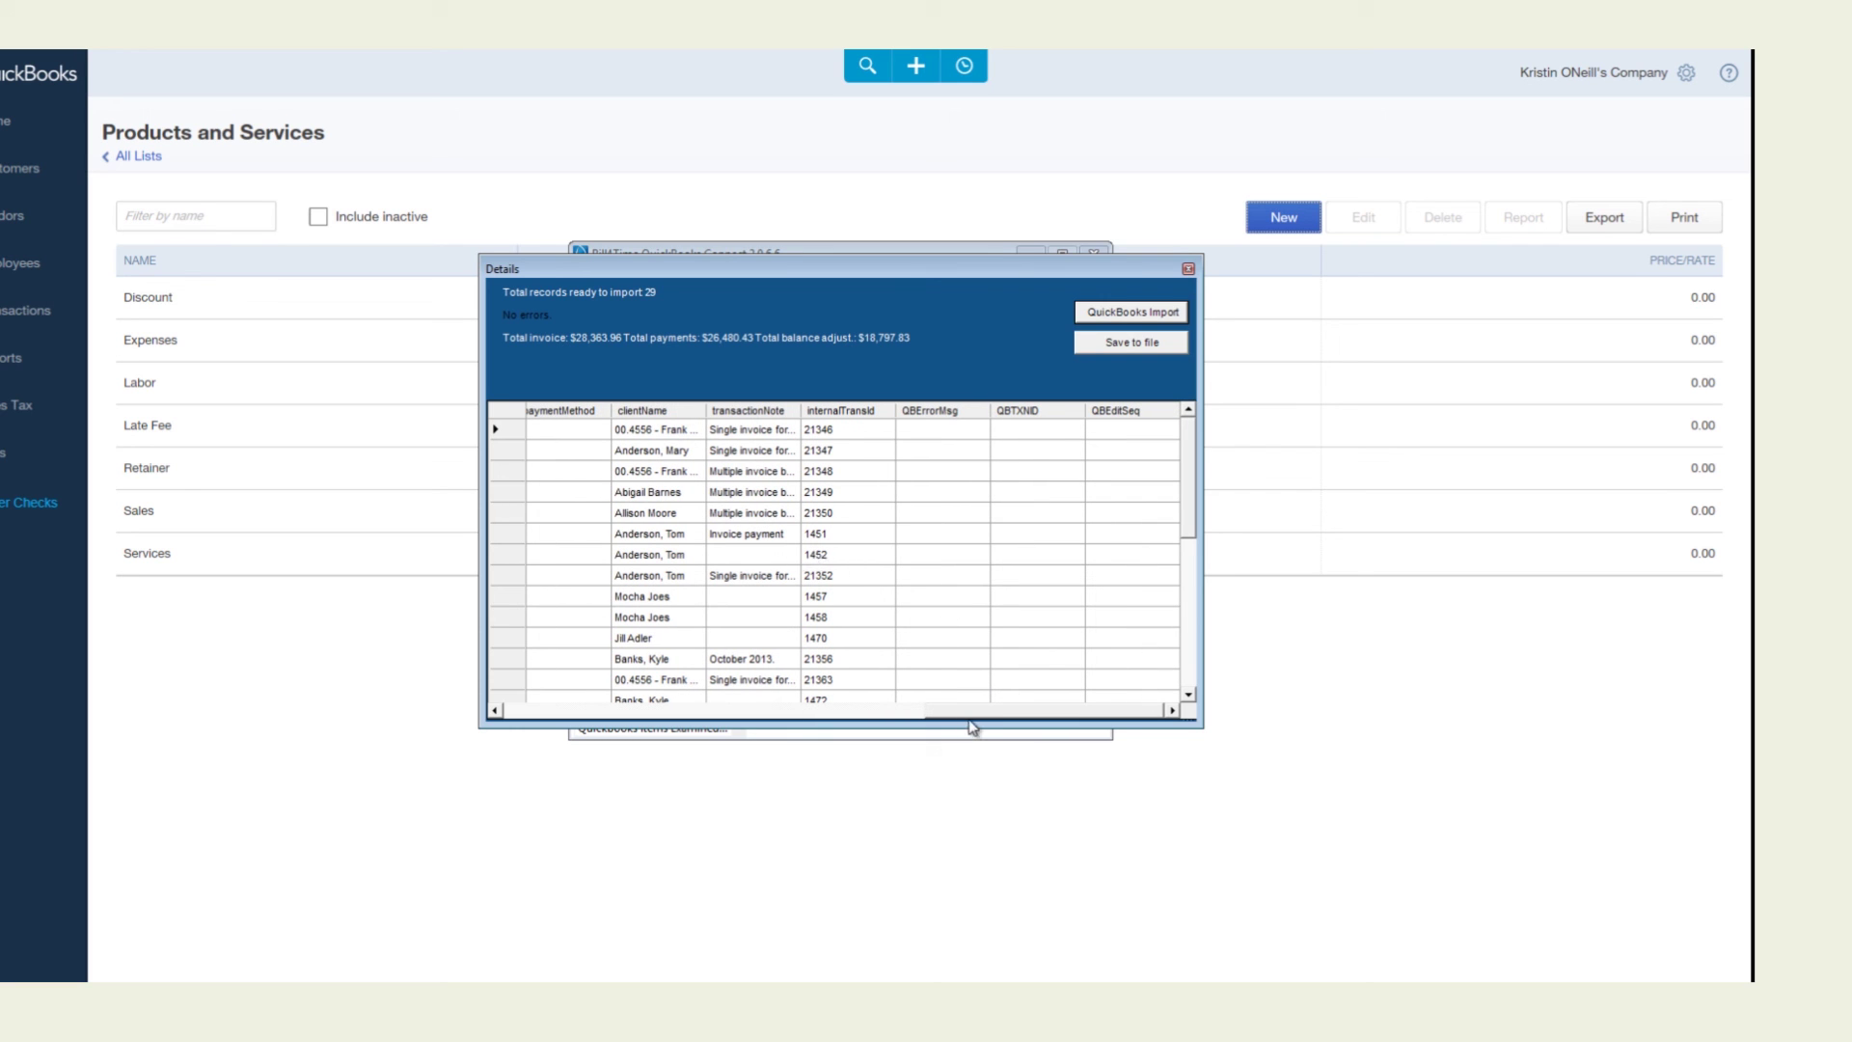
pyautogui.moveTo(972, 714); pyautogui.dragTo(543, 714)
# Import the 29 records into QuickBooks Online and dismiss the success message
pyautogui.click(1117, 314)
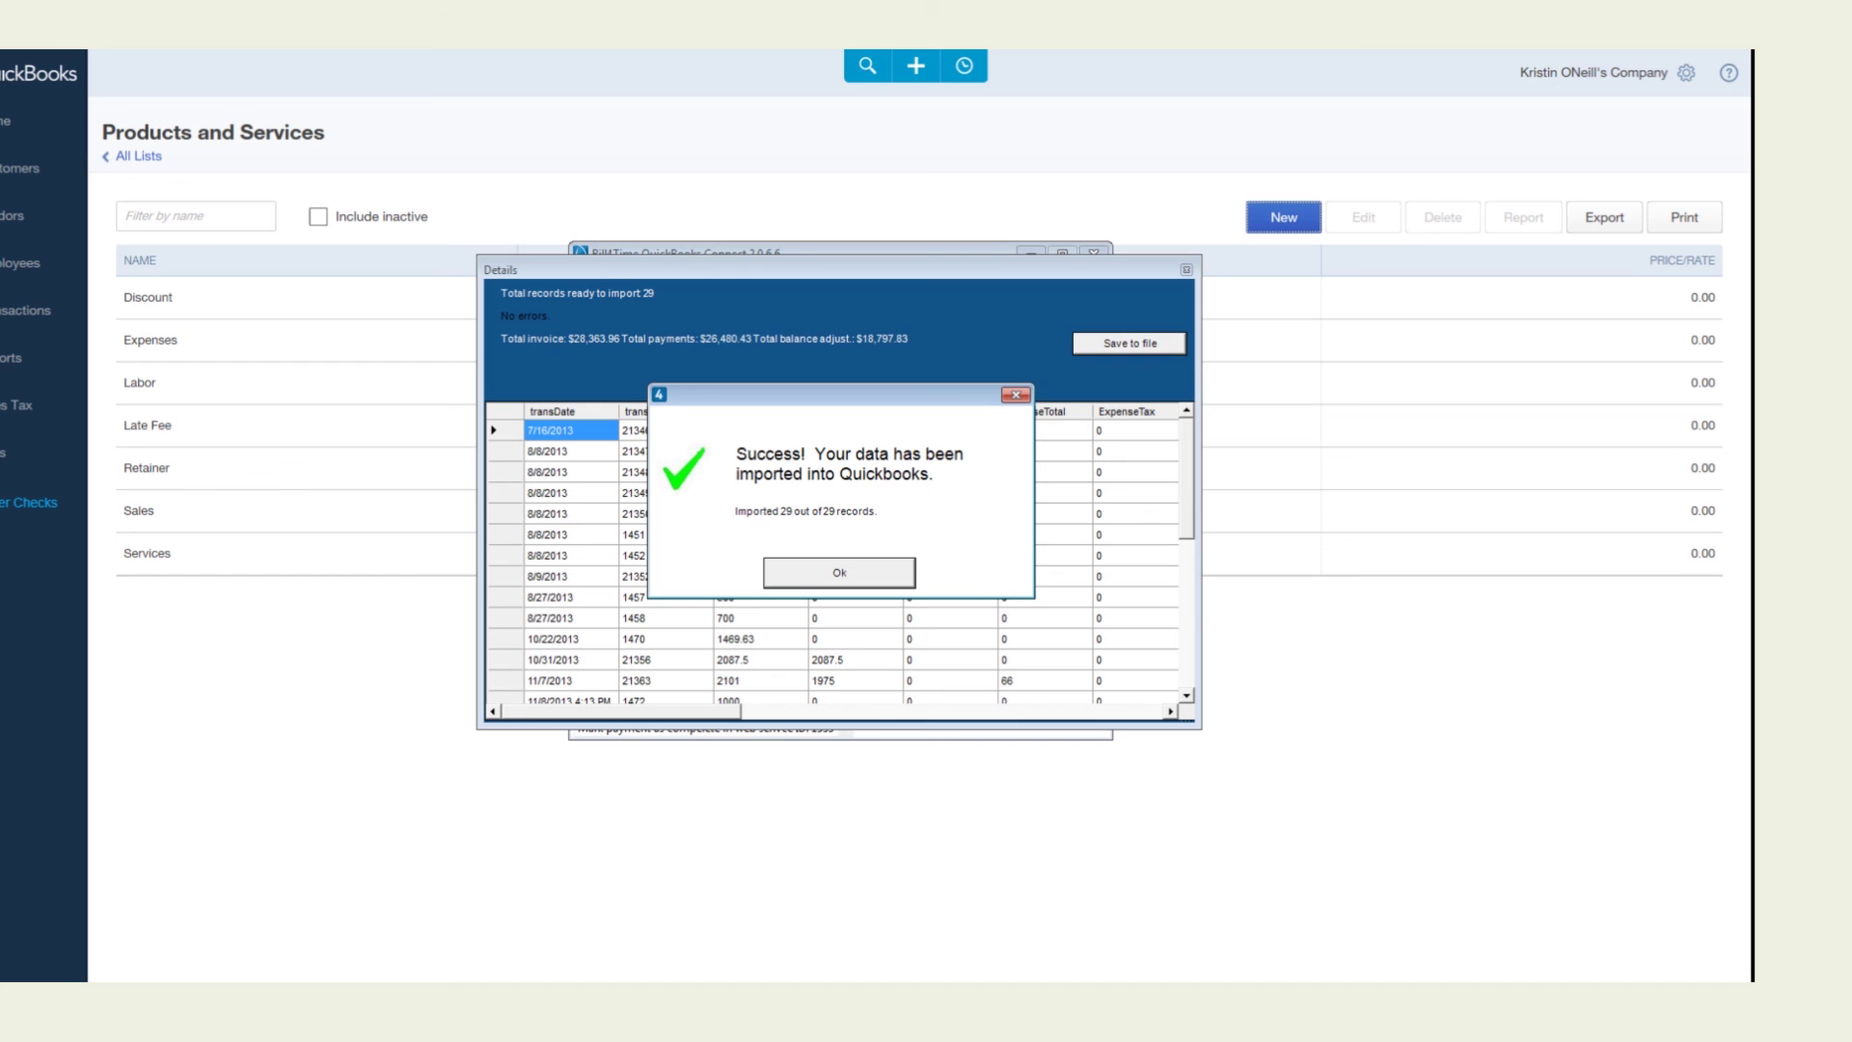
pyautogui.click(842, 570)
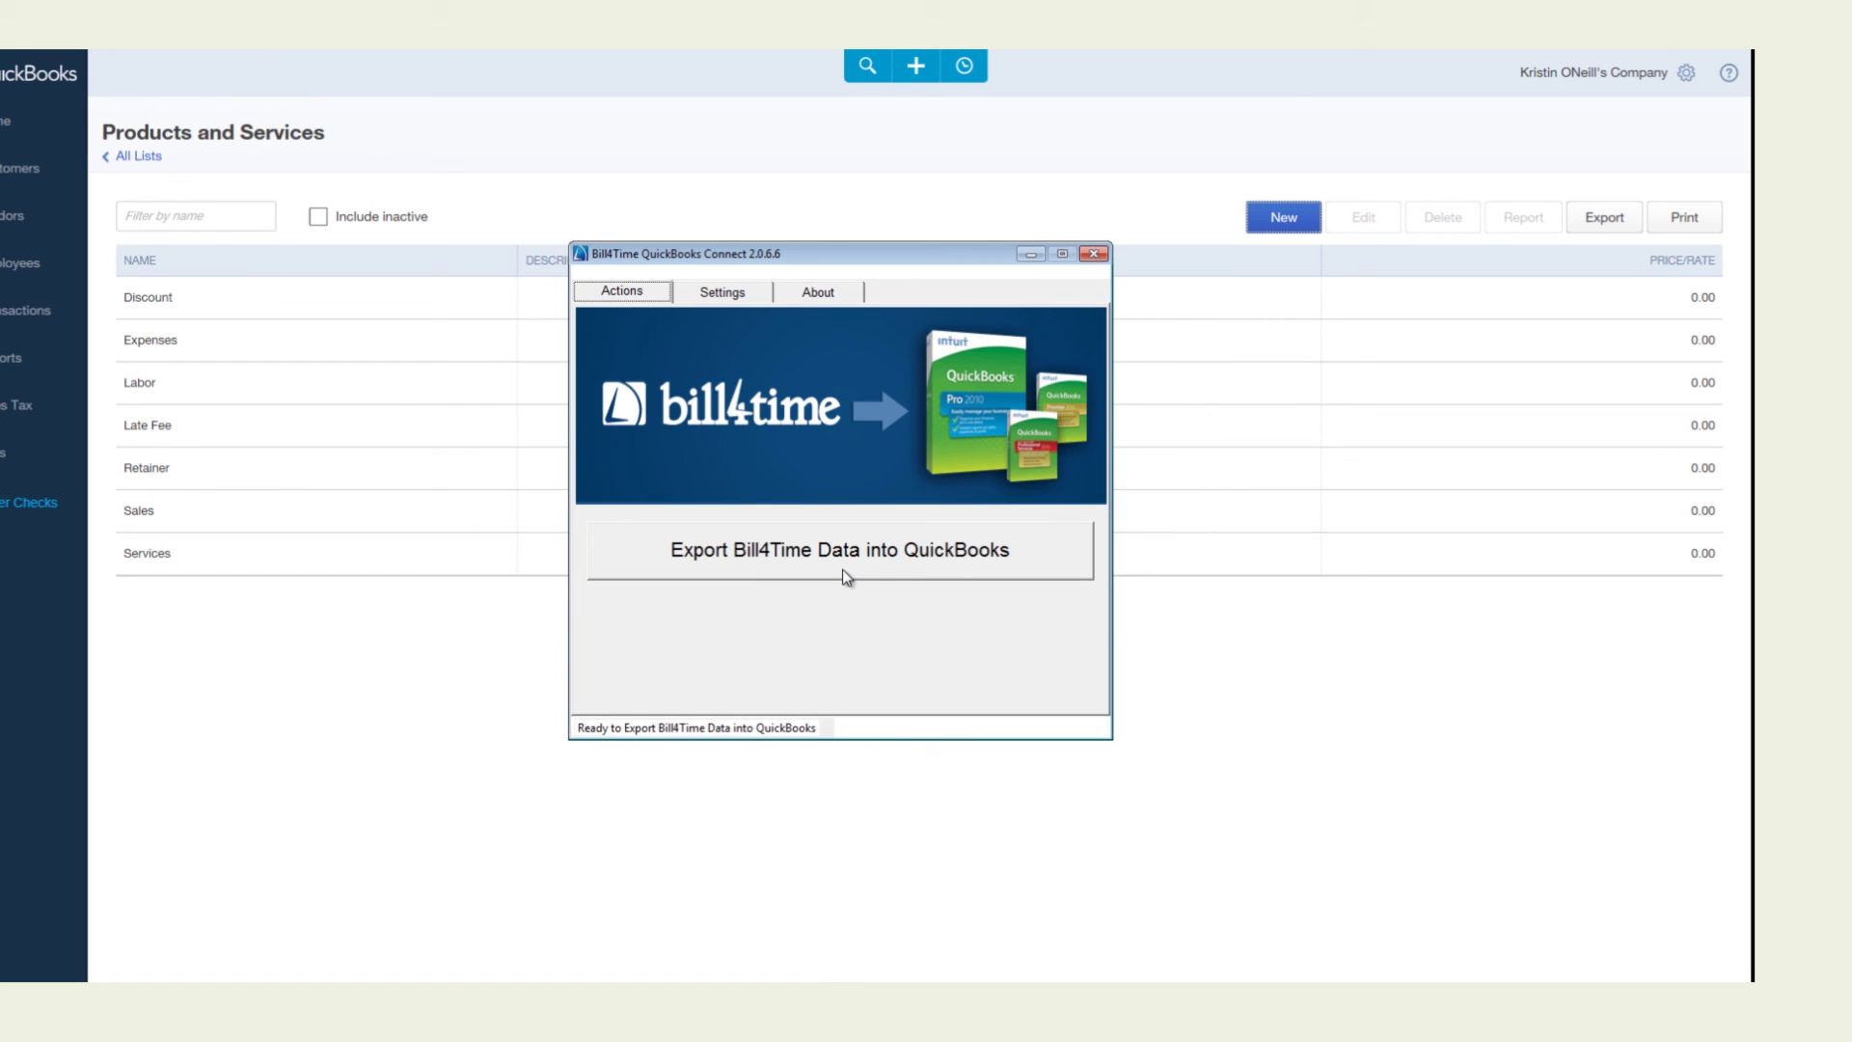
pyautogui.click(48, 192)
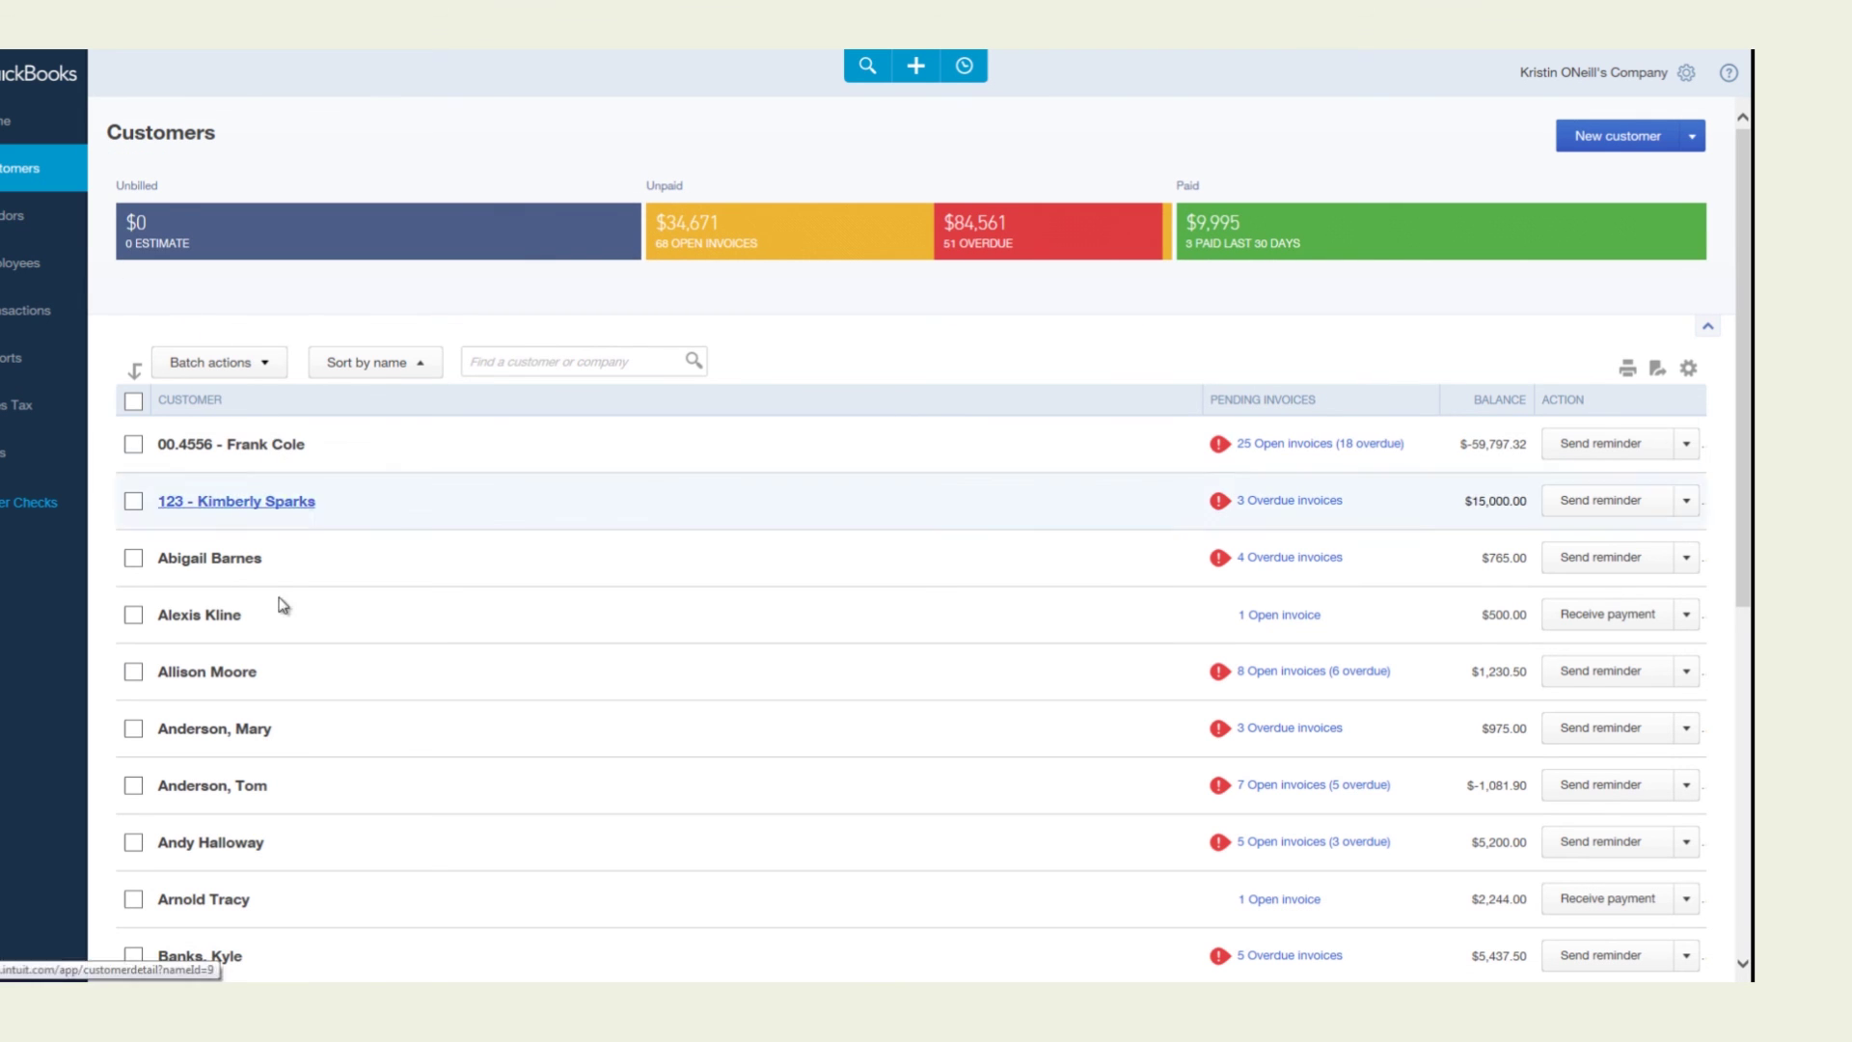
# Open an imported client's detail page from further down the Customers list
pyautogui.scroll(-5, 284, 806)
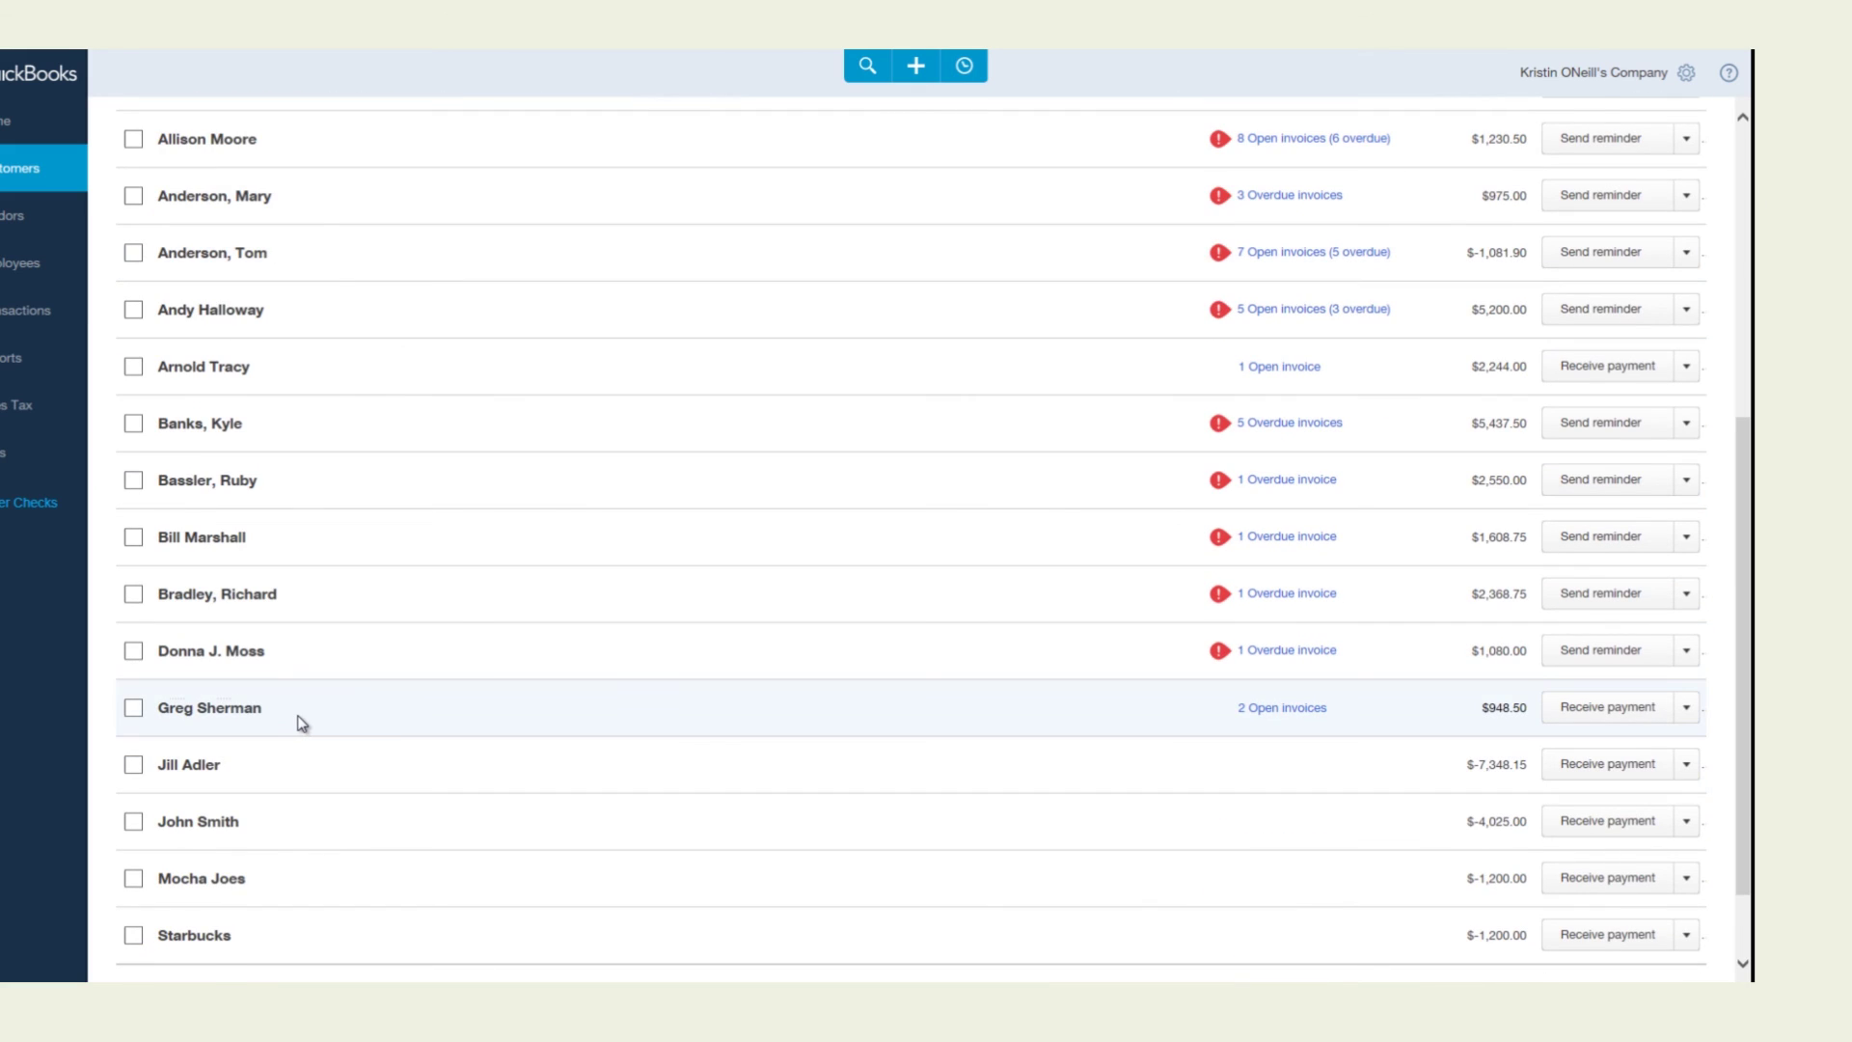
pyautogui.click(299, 722)
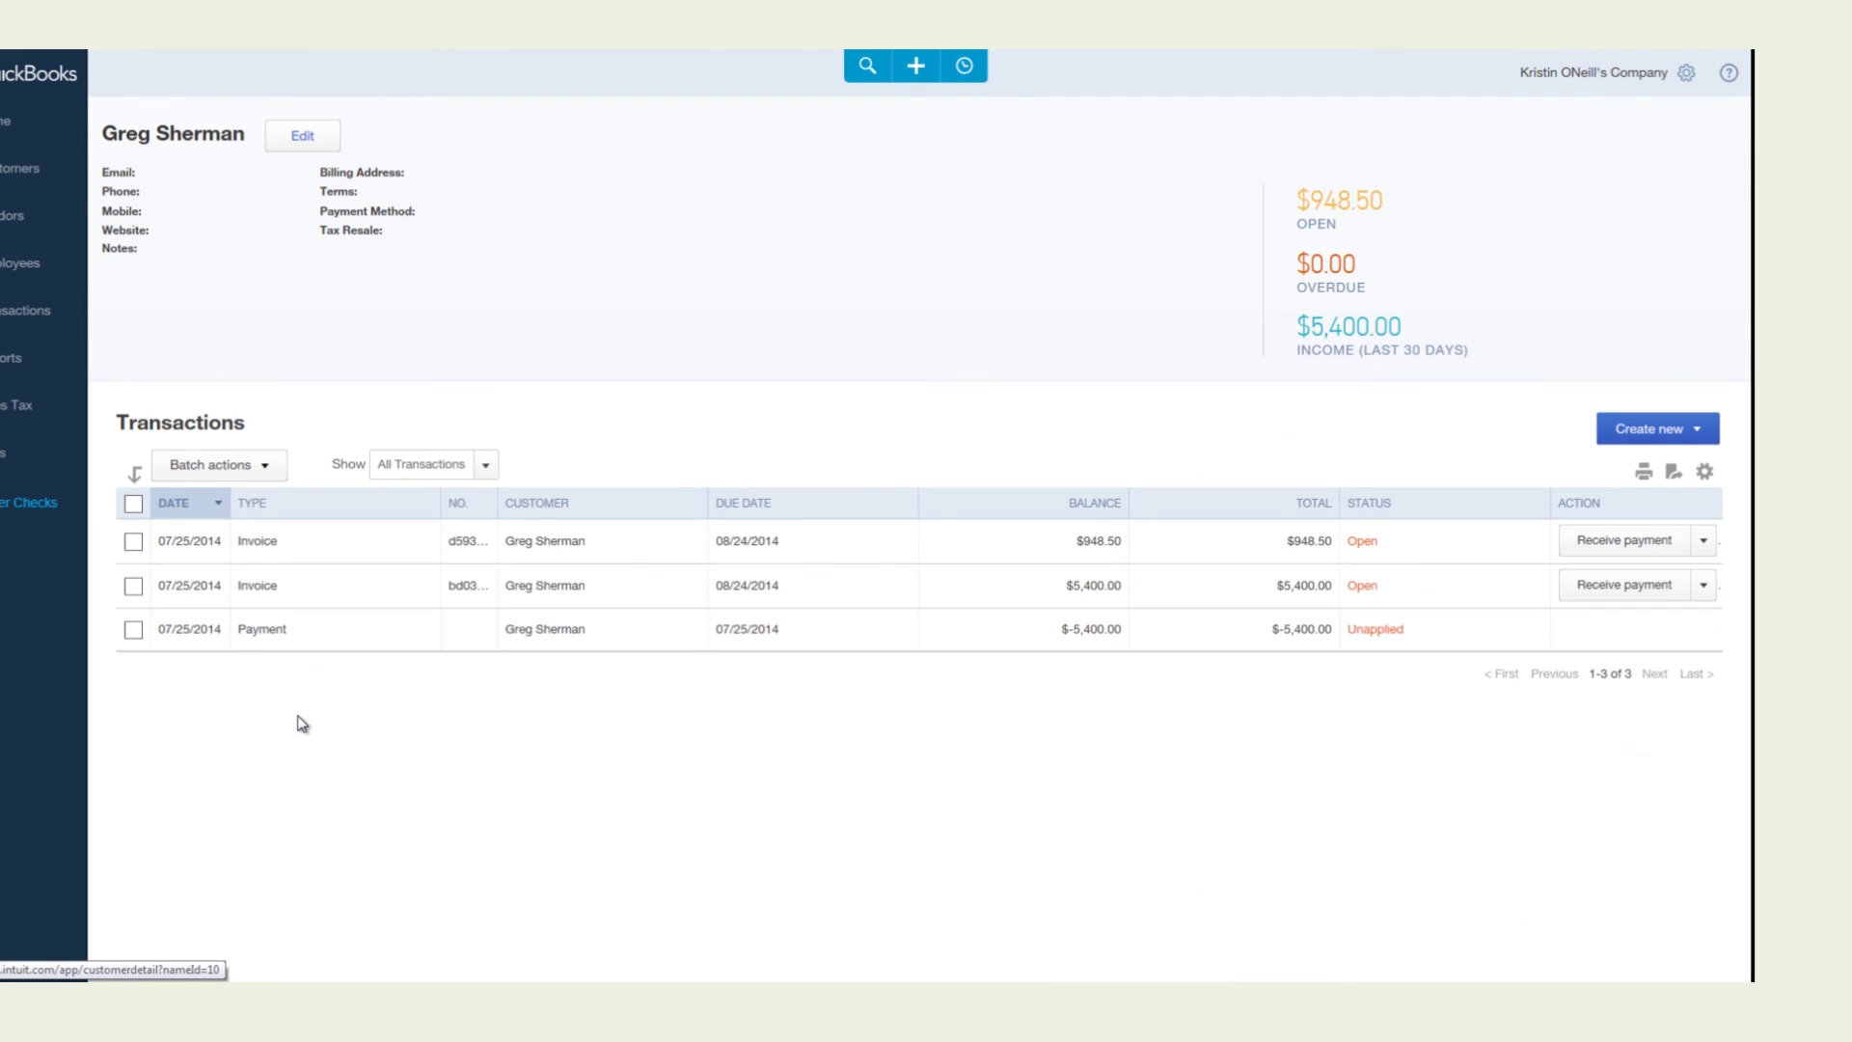